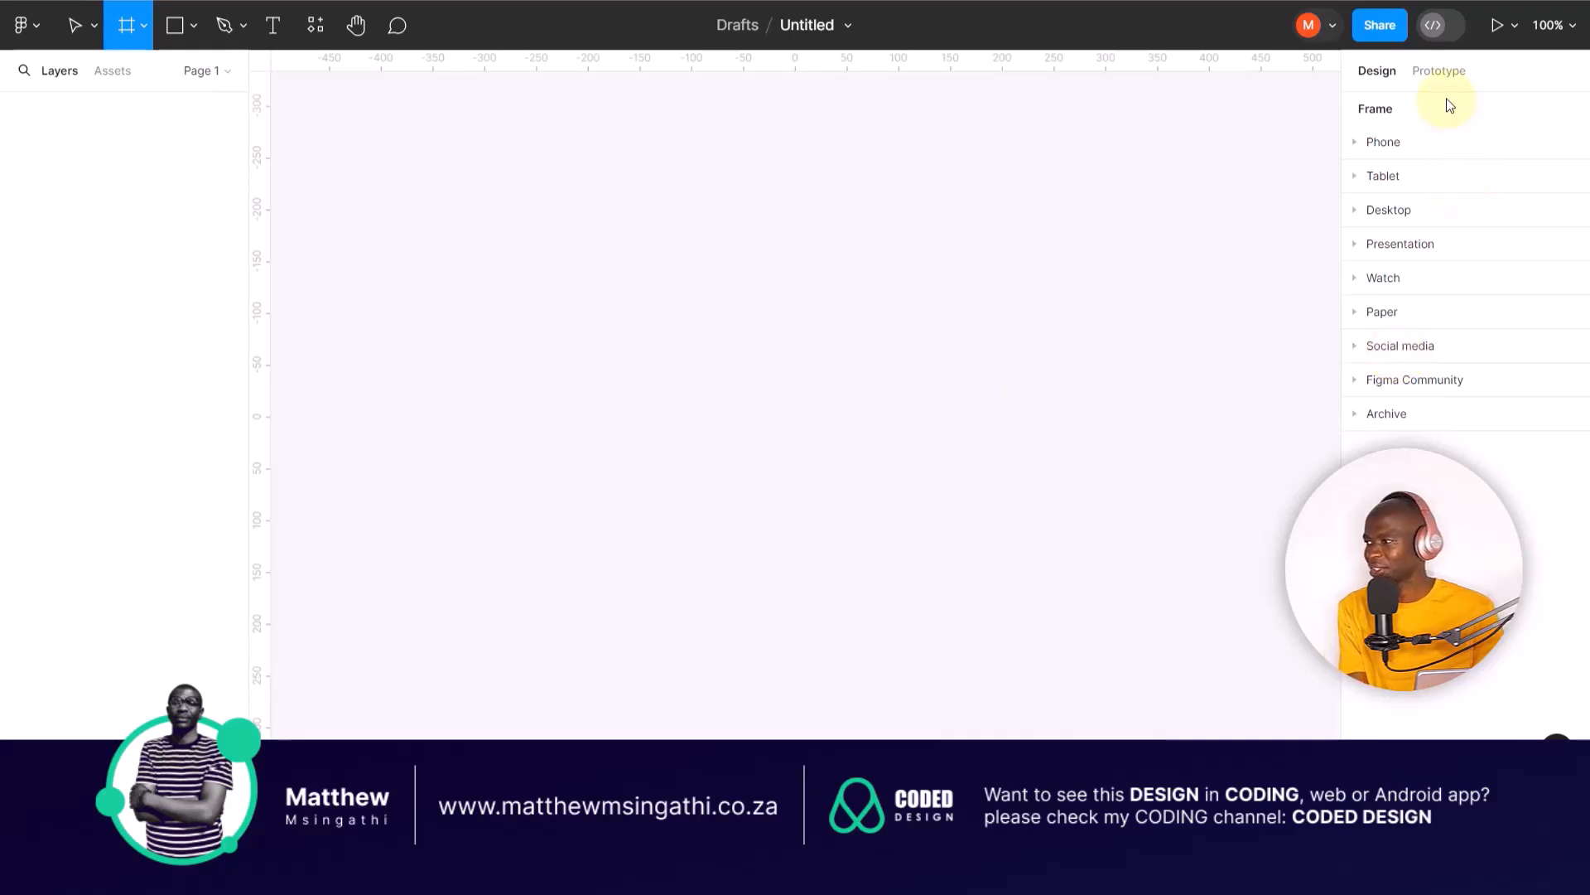
Step: Examine the frame size presets for phone, tablet, desktop, presentation and paper
{"action": "left_click", "coordinate": [1365, 145]}
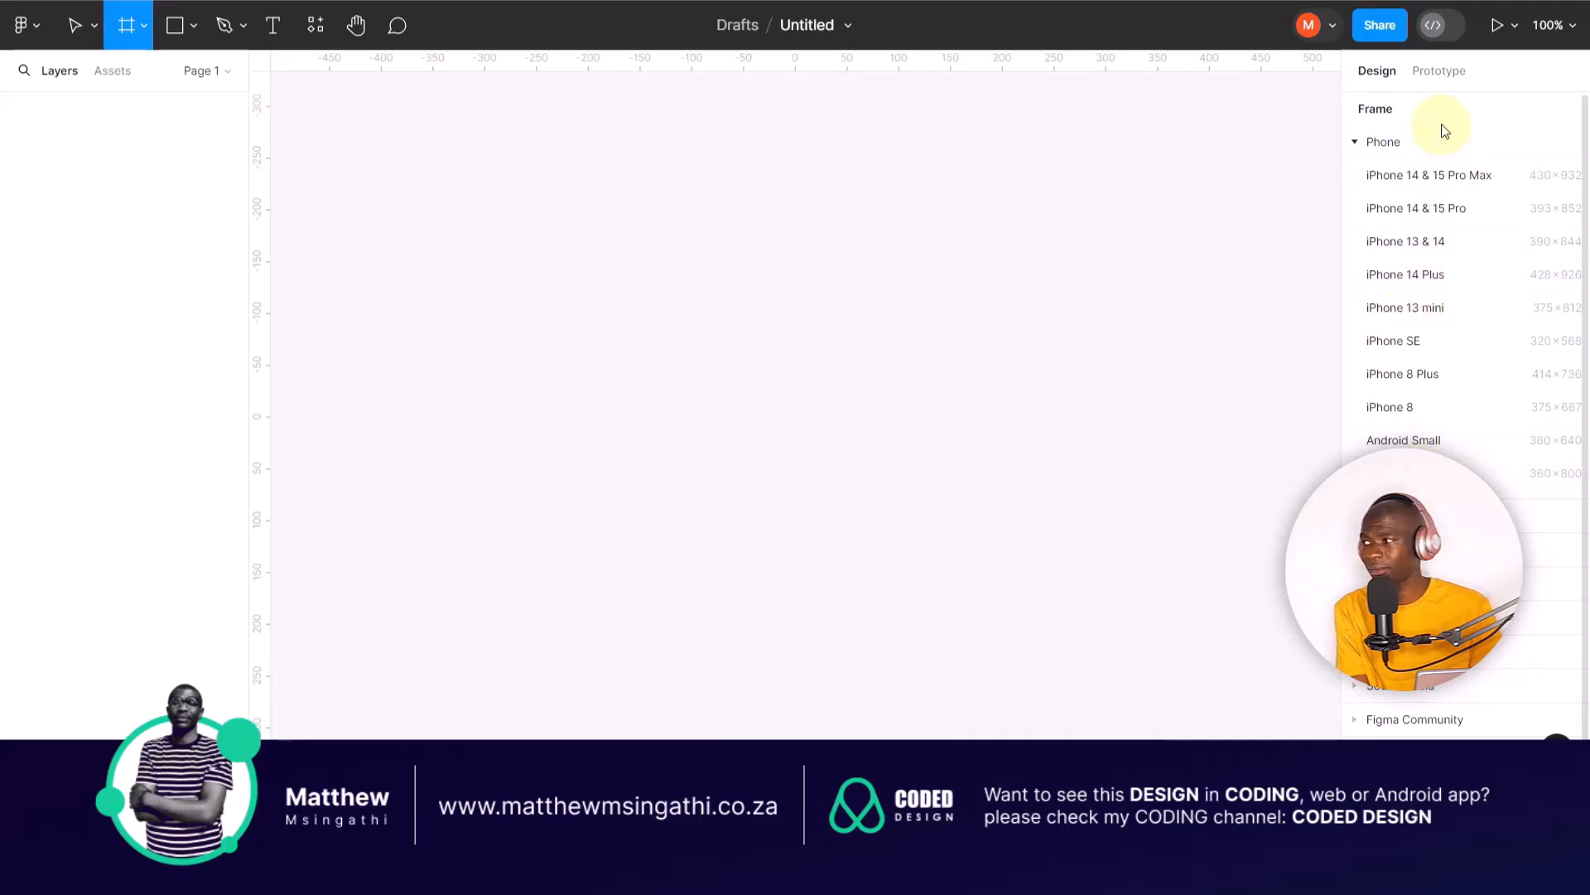
{"action": "left_click", "coordinate": [1364, 145]}
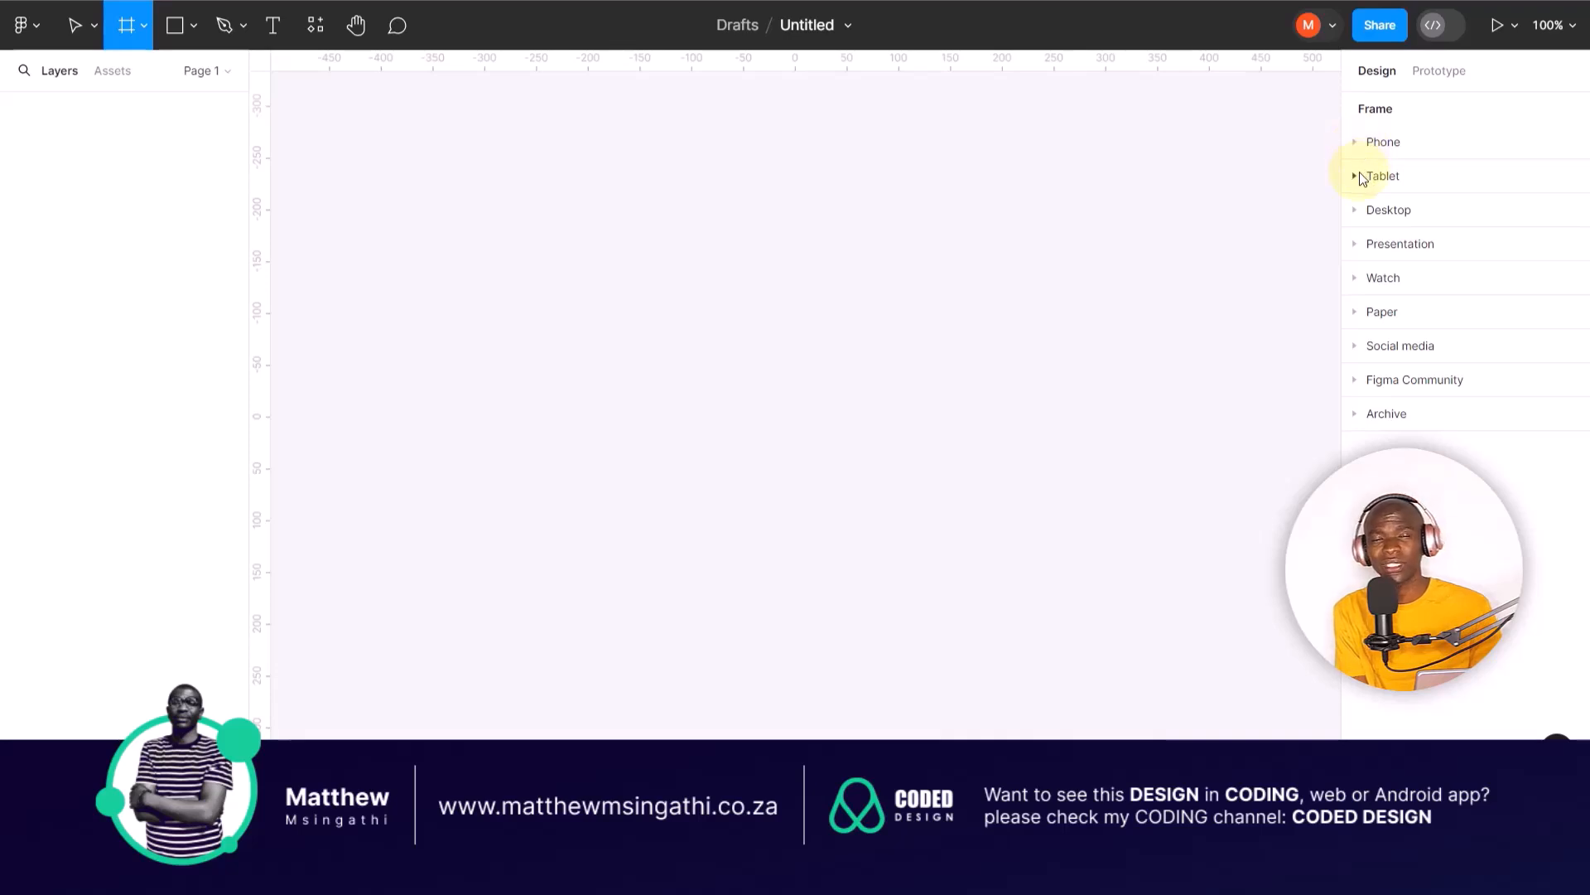
{"action": "left_click", "coordinate": [1362, 177]}
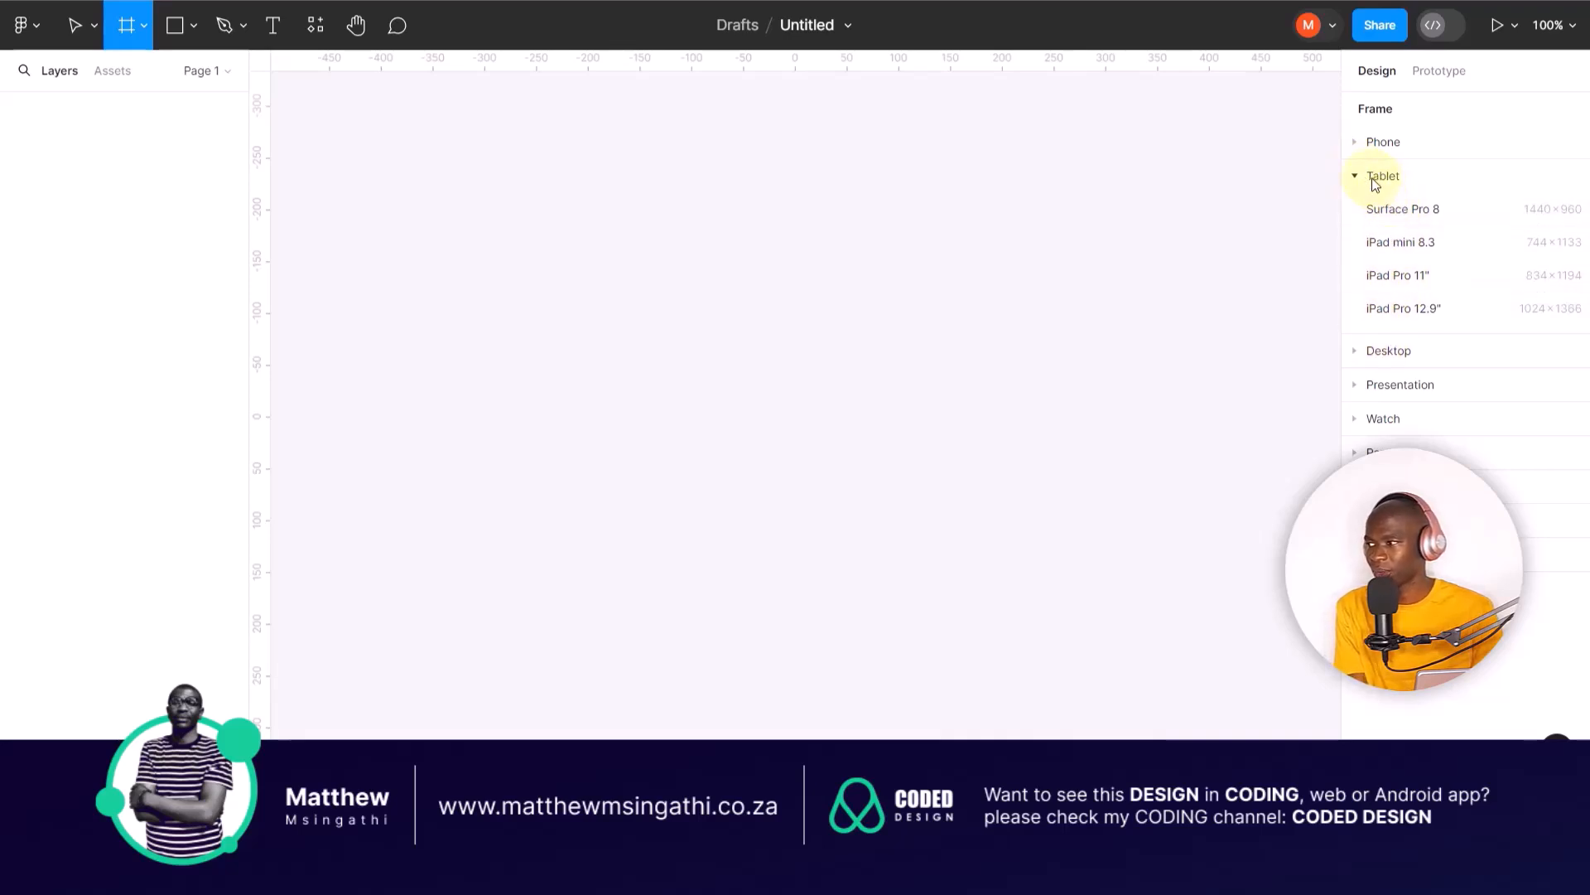
{"action": "left_click", "coordinate": [1367, 179]}
{"action": "left_click", "coordinate": [1357, 213]}
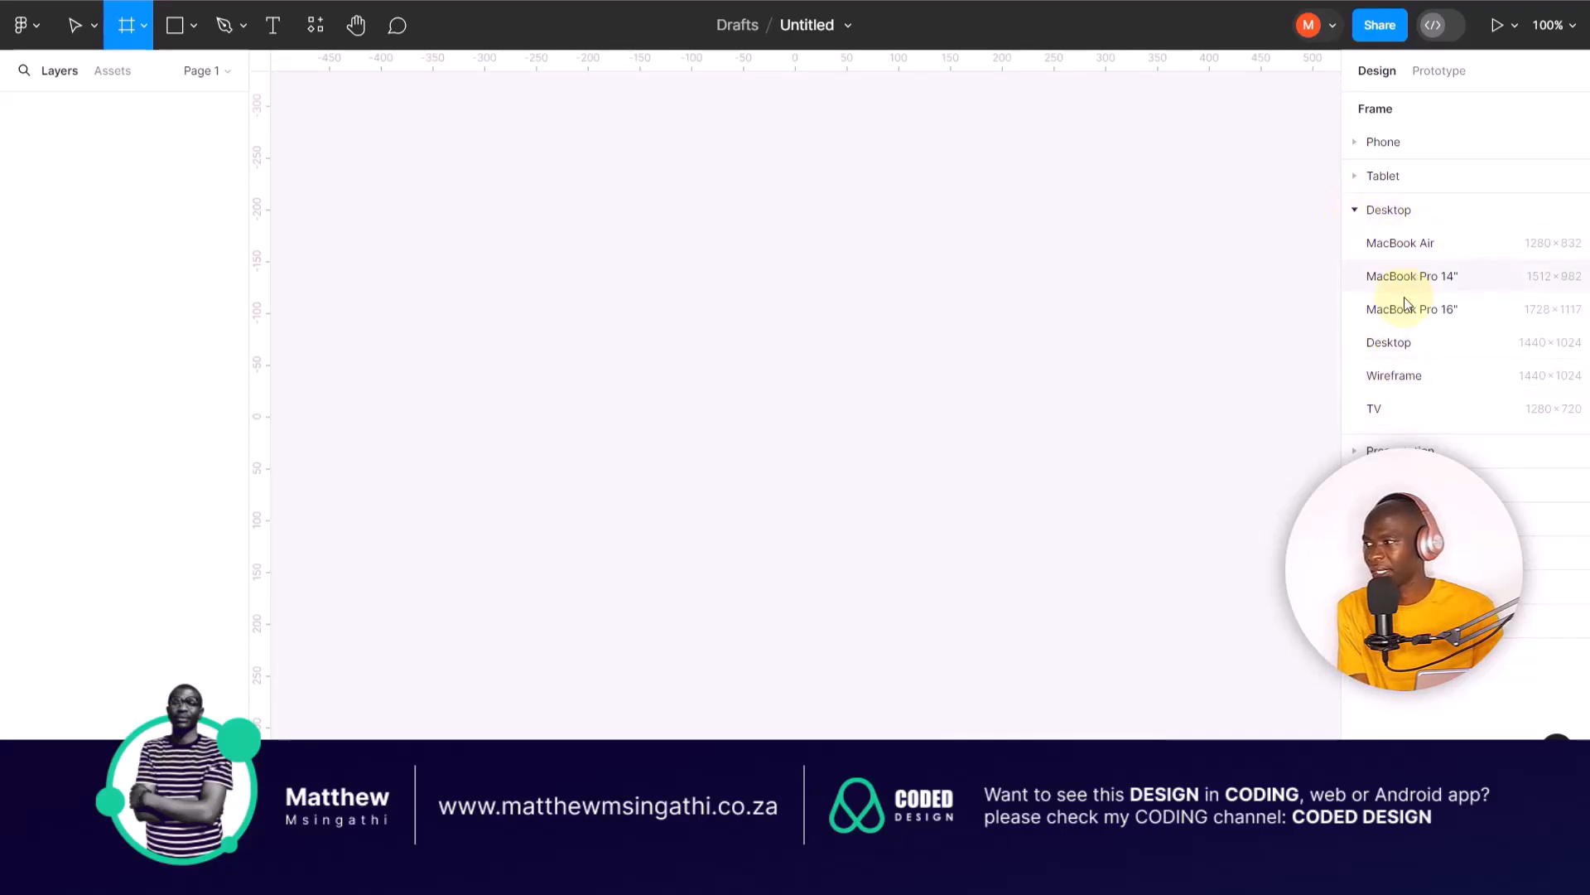
{"action": "left_click", "coordinate": [1356, 211]}
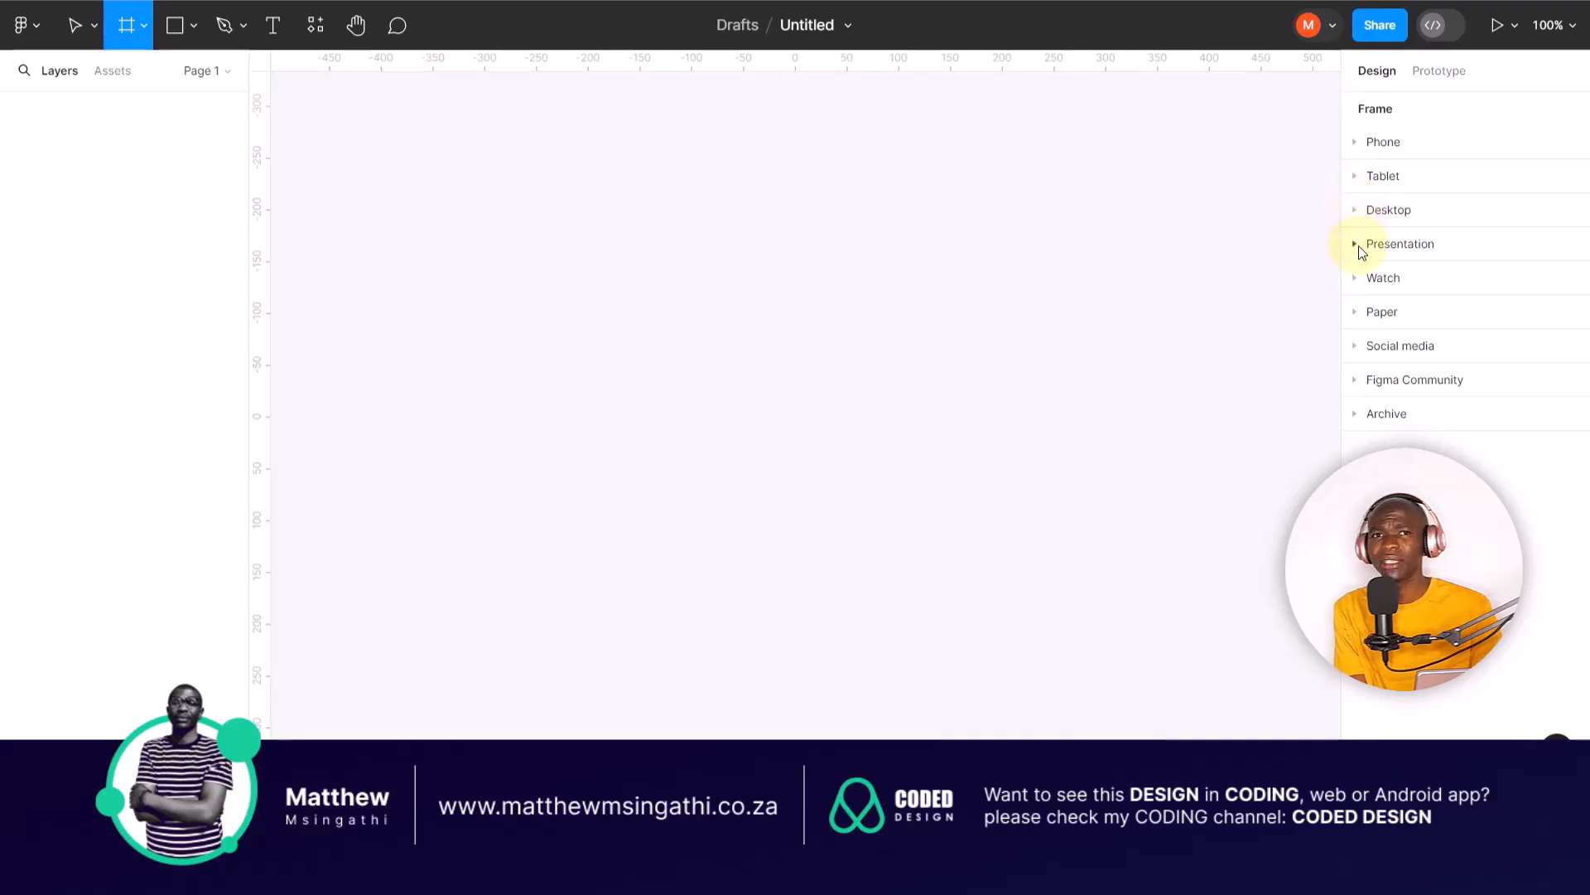
{"action": "left_click", "coordinate": [1357, 245]}
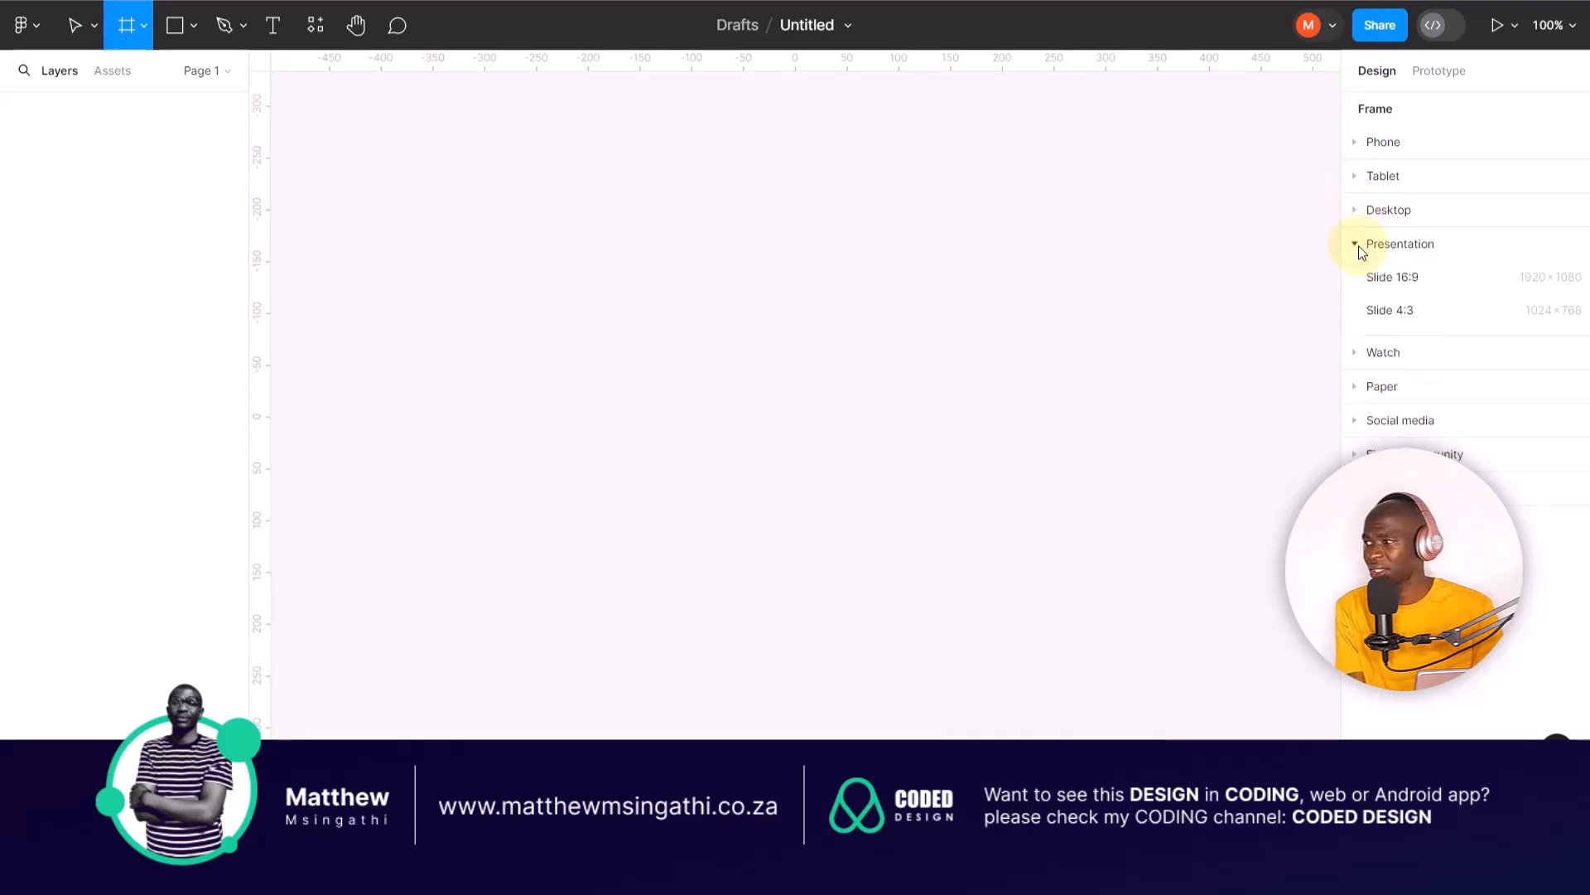
{"action": "left_click", "coordinate": [1361, 244]}
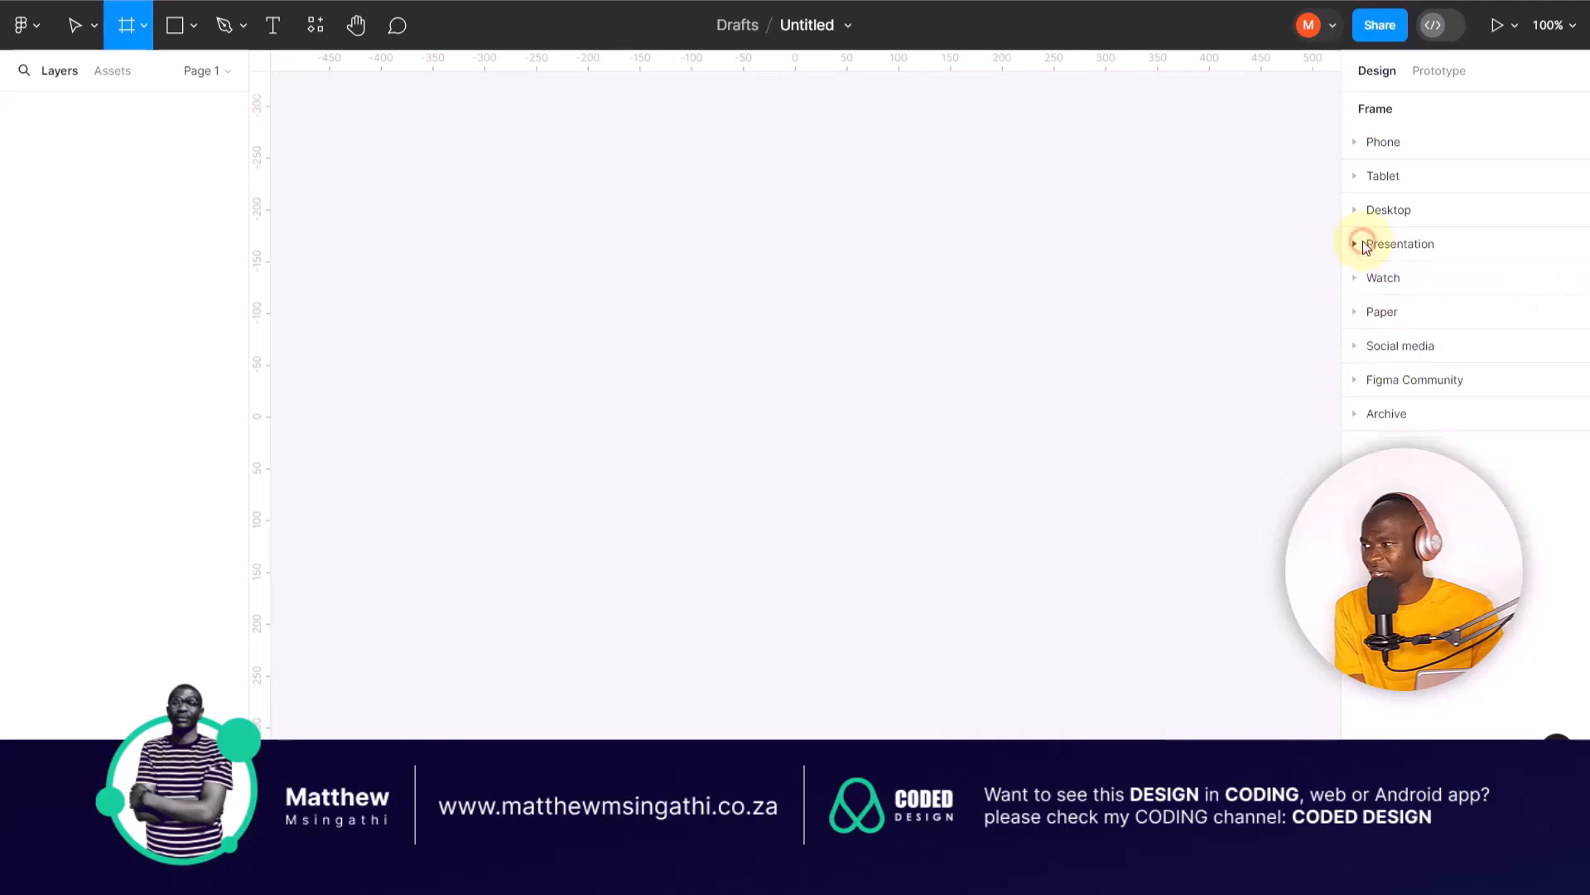
{"action": "left_click", "coordinate": [1357, 315]}
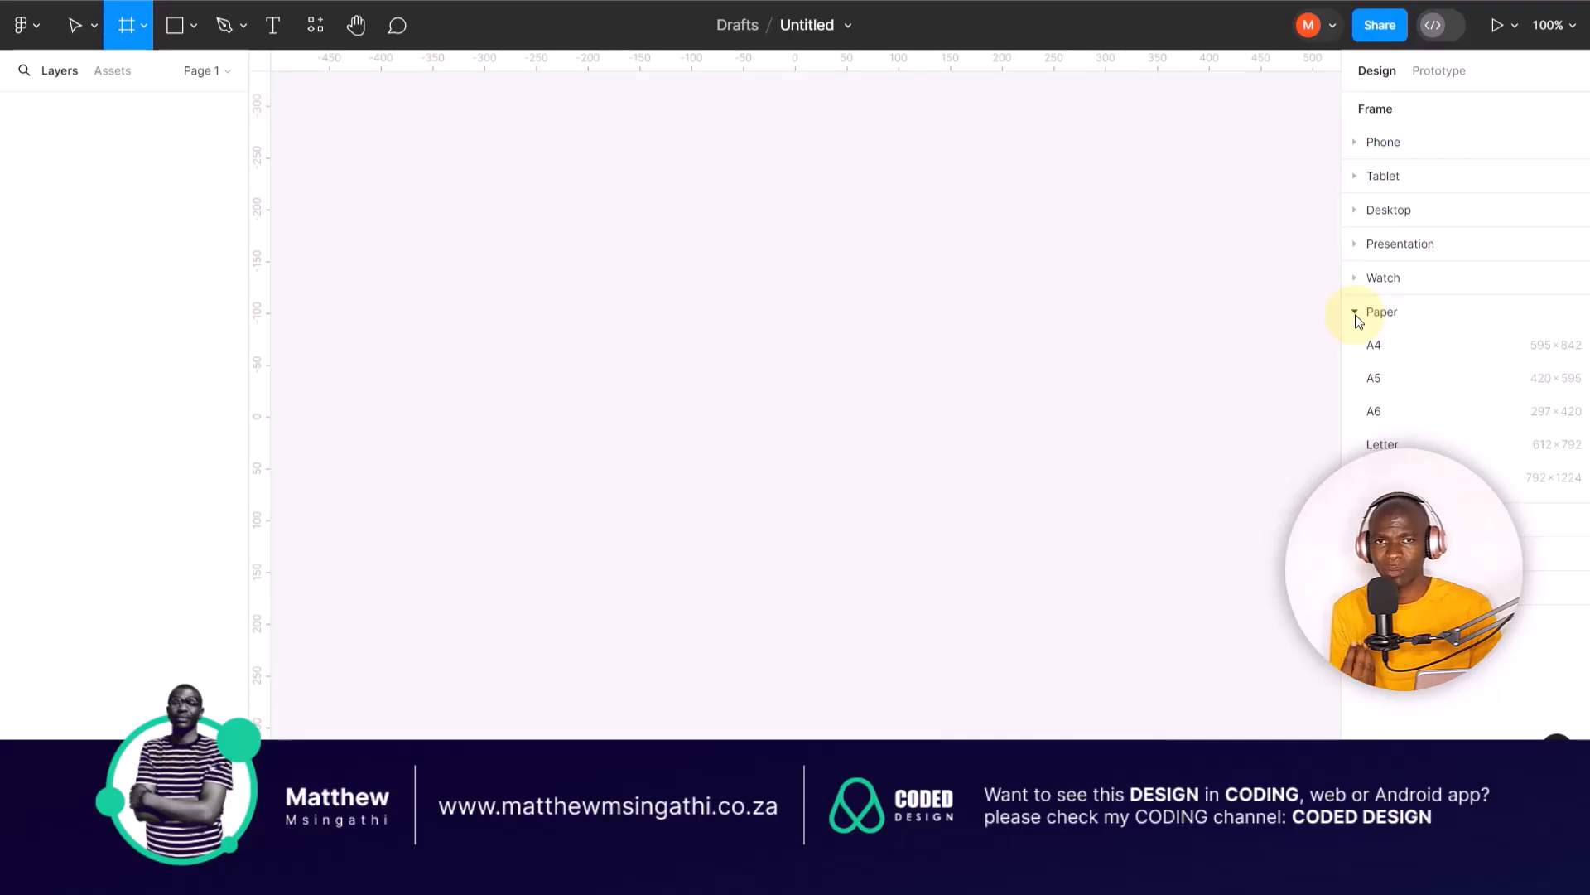
{"action": "left_click", "coordinate": [1355, 314]}
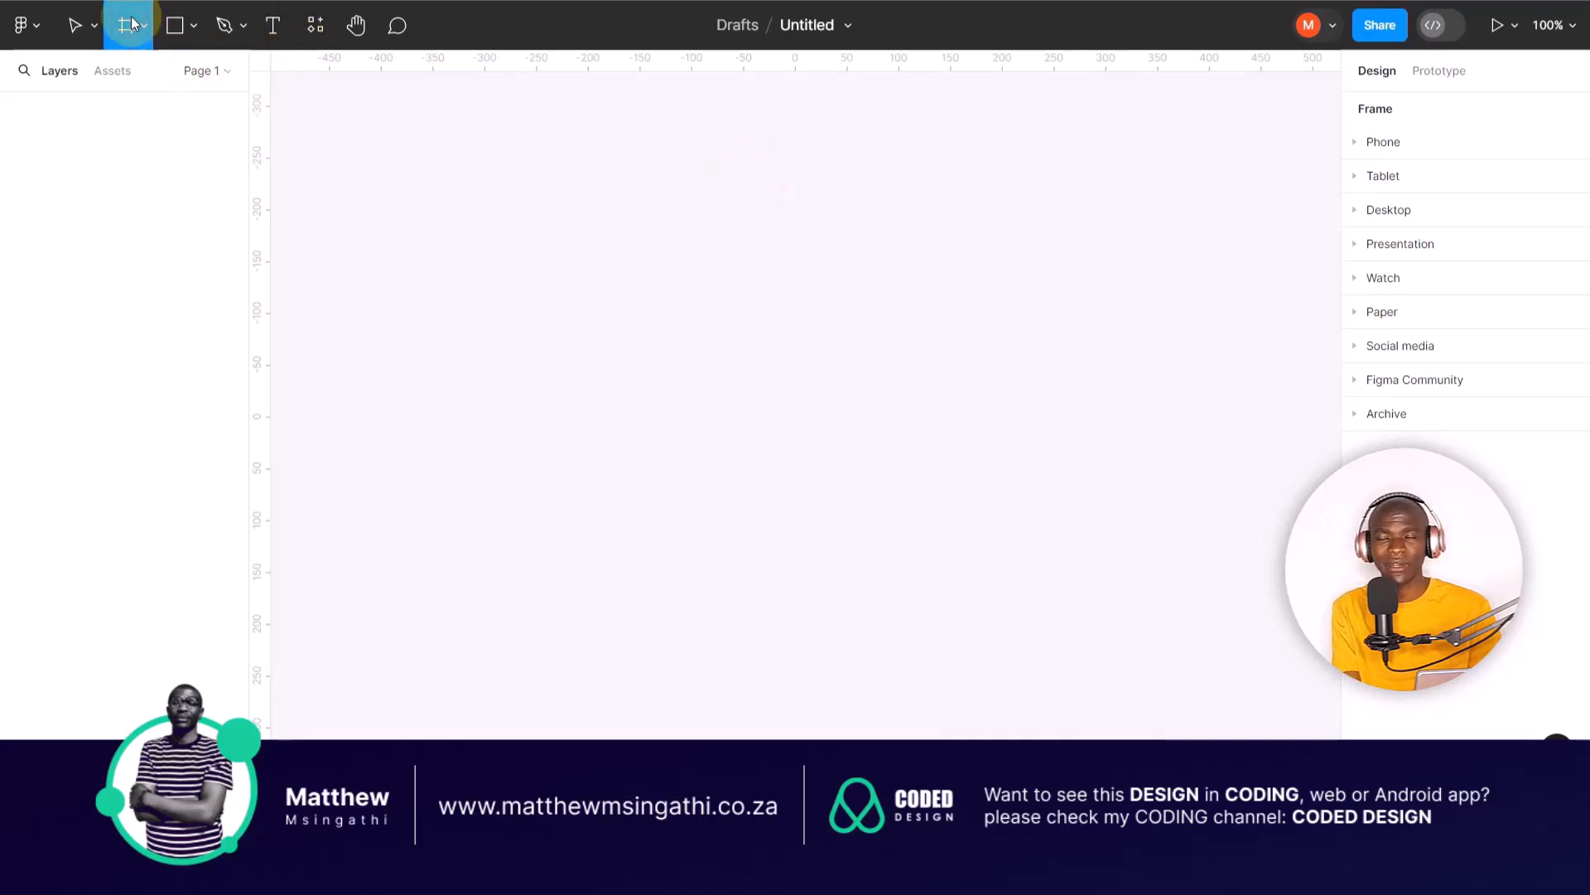
Step: Draw a custom frame about 738 × 466 on the empty canvas and delete it
{"action": "left_click_drag", "start_coordinate": [379, 158], "coordinate": [899, 512]}
{"action": "left_click_drag", "start_coordinate": [994, 574], "coordinate": [1143, 640]}
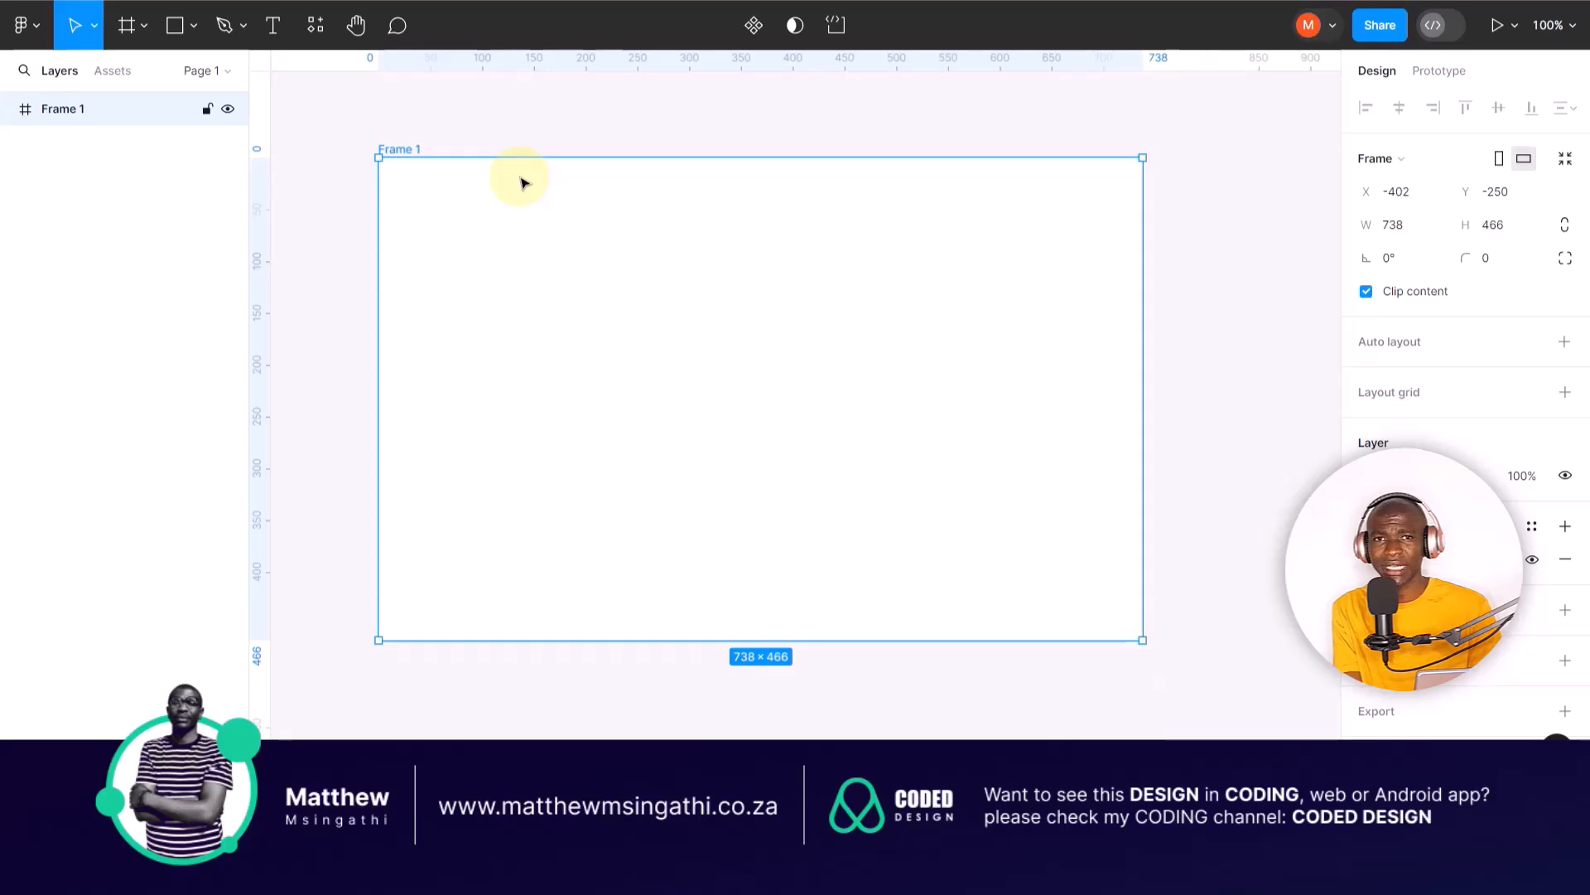
{"action": "key", "text": "Delete"}
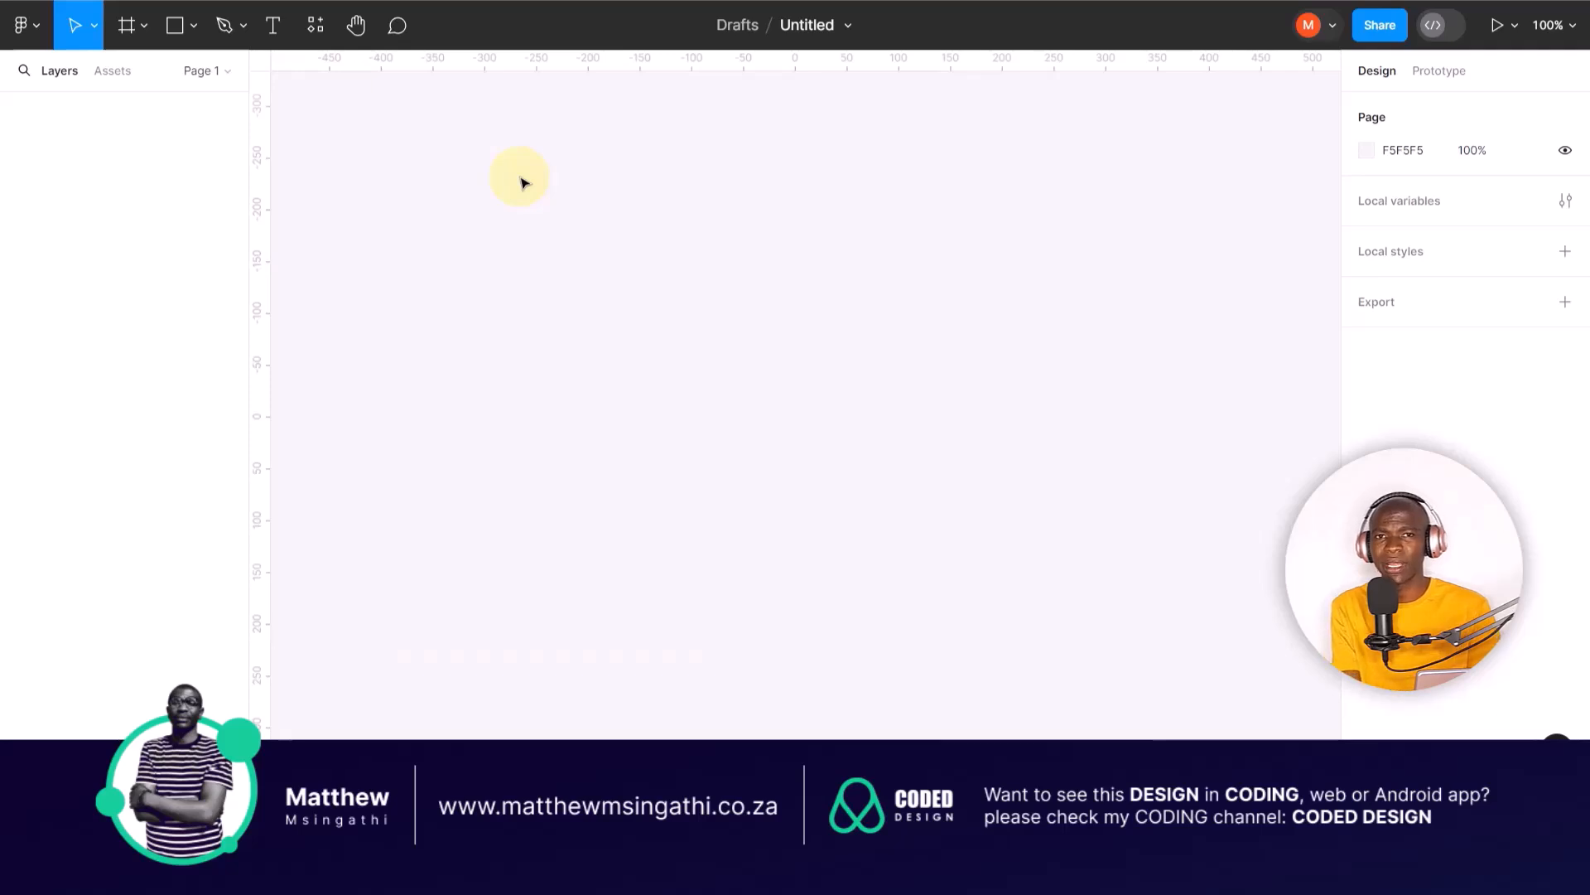
Step: Add an Android Large preset frame of 360 × 800 and delete it from the canvas
{"action": "left_click", "coordinate": [125, 27]}
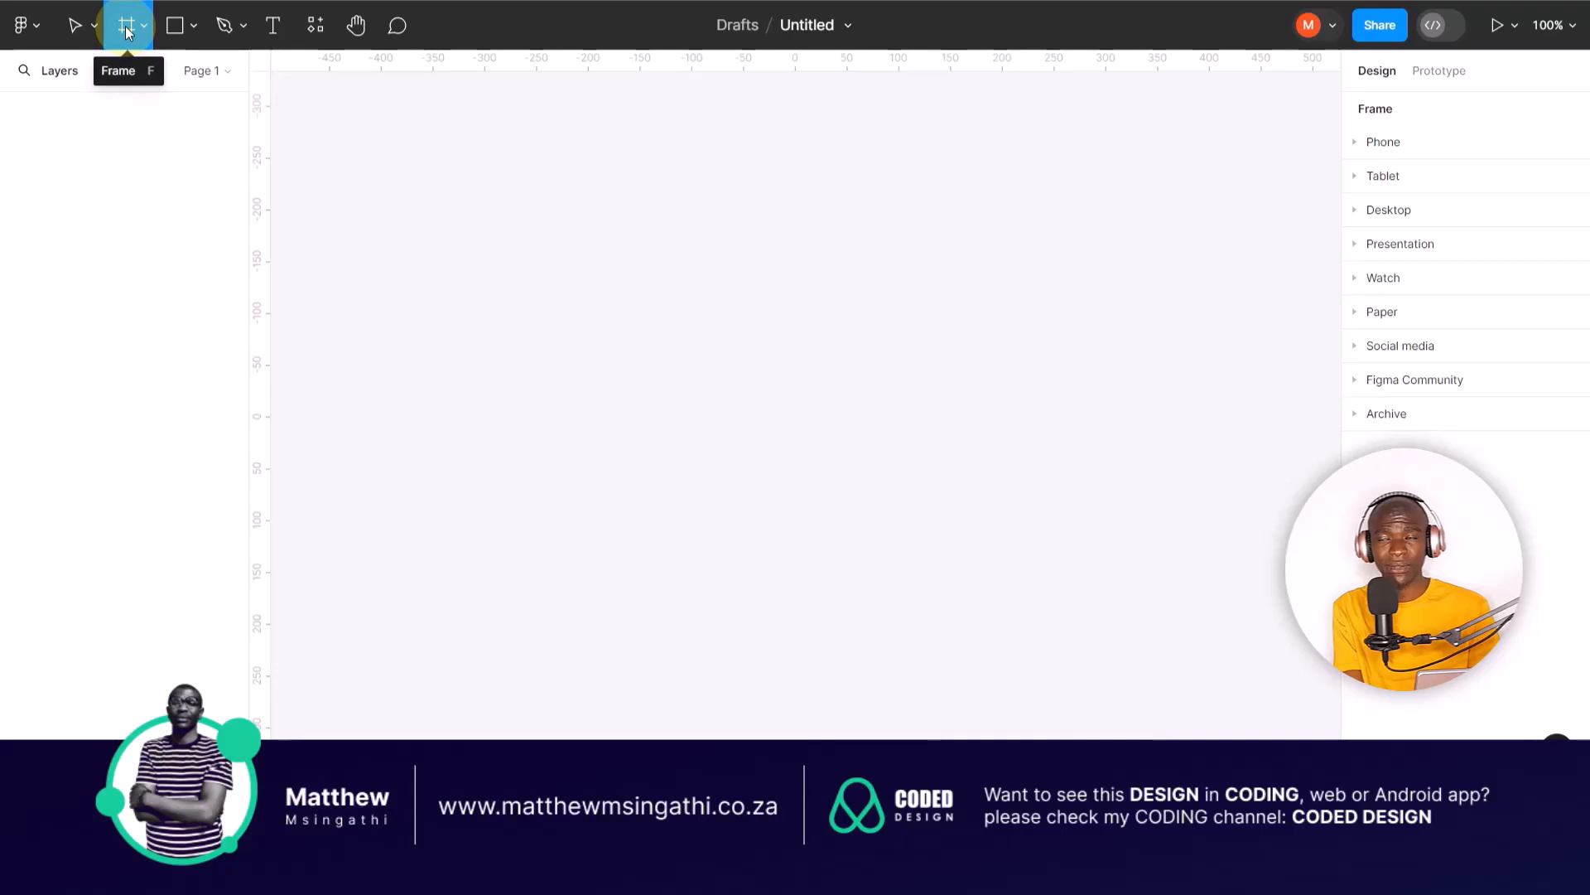
{"action": "left_click", "coordinate": [1356, 144]}
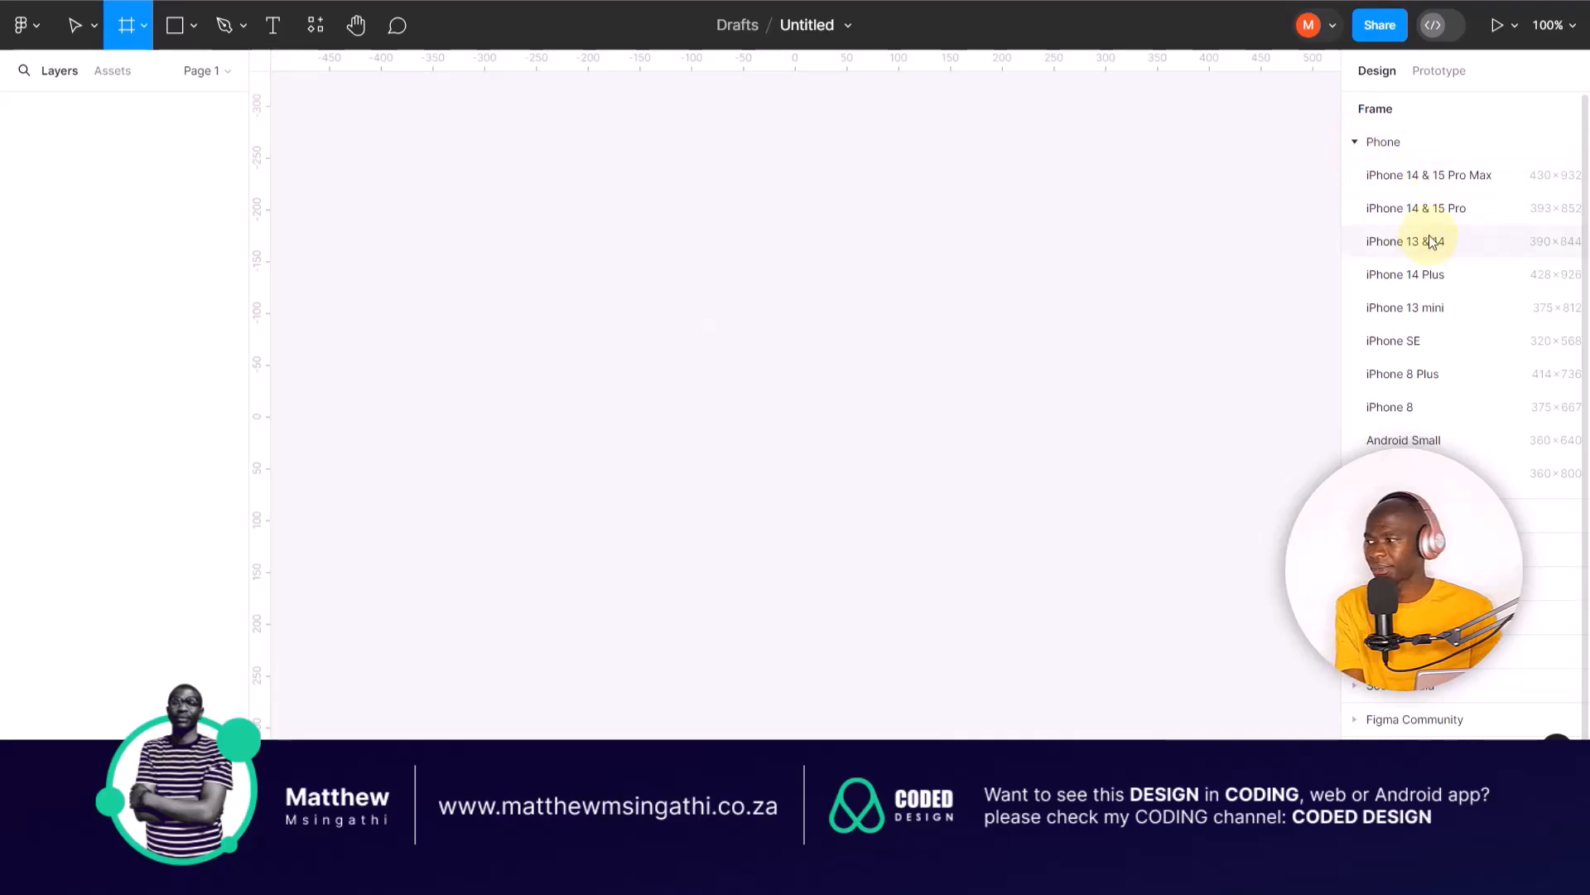
{"action": "left_click", "coordinate": [1404, 473]}
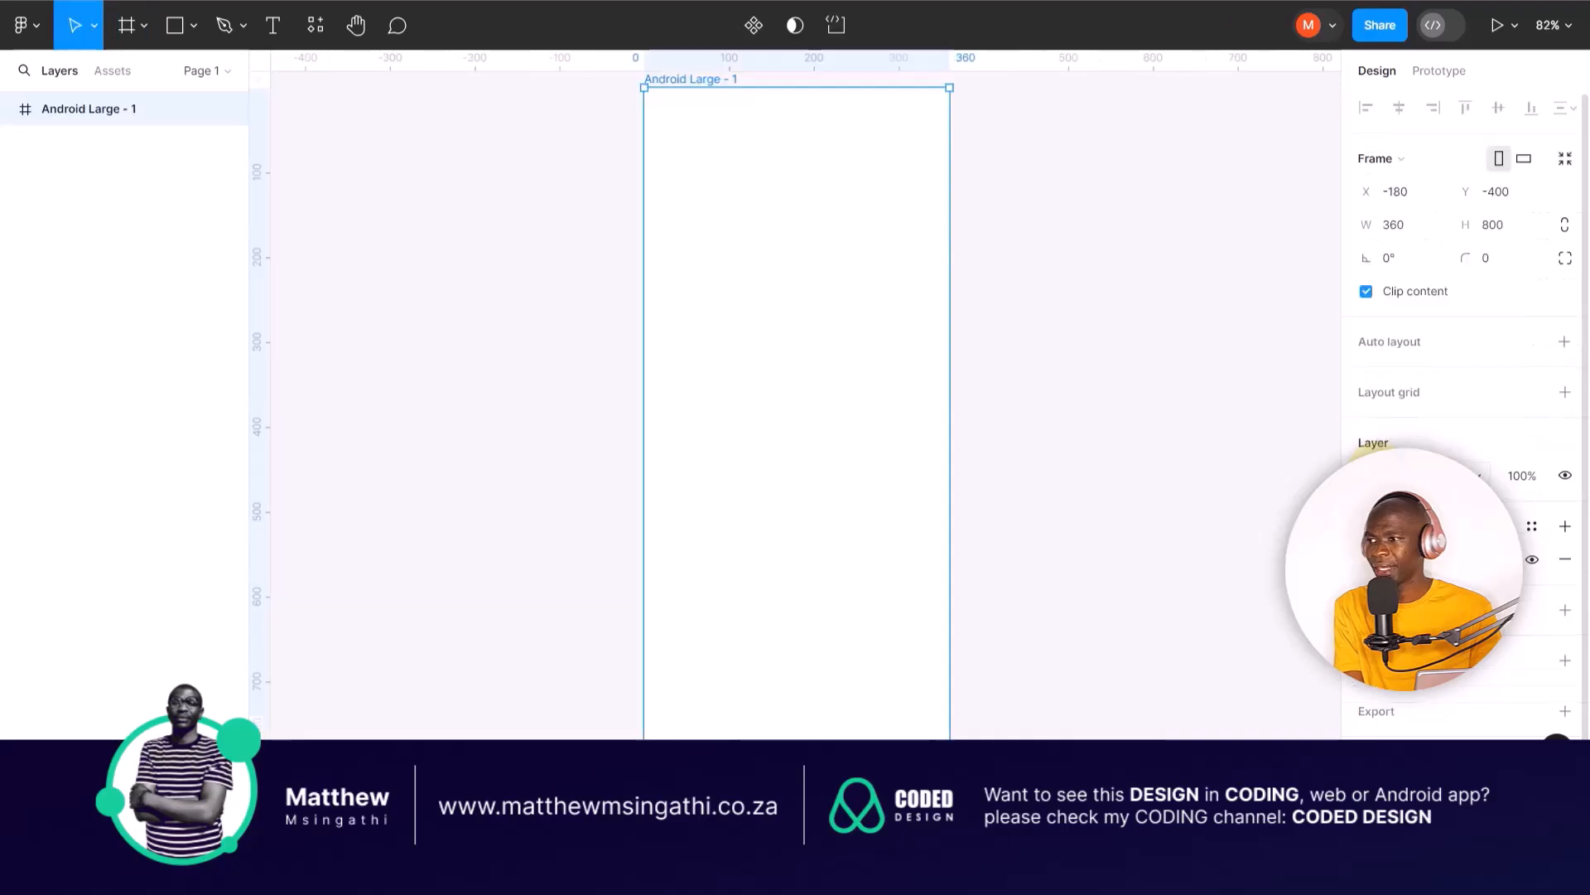
{"action": "left_click", "coordinate": [1075, 246]}
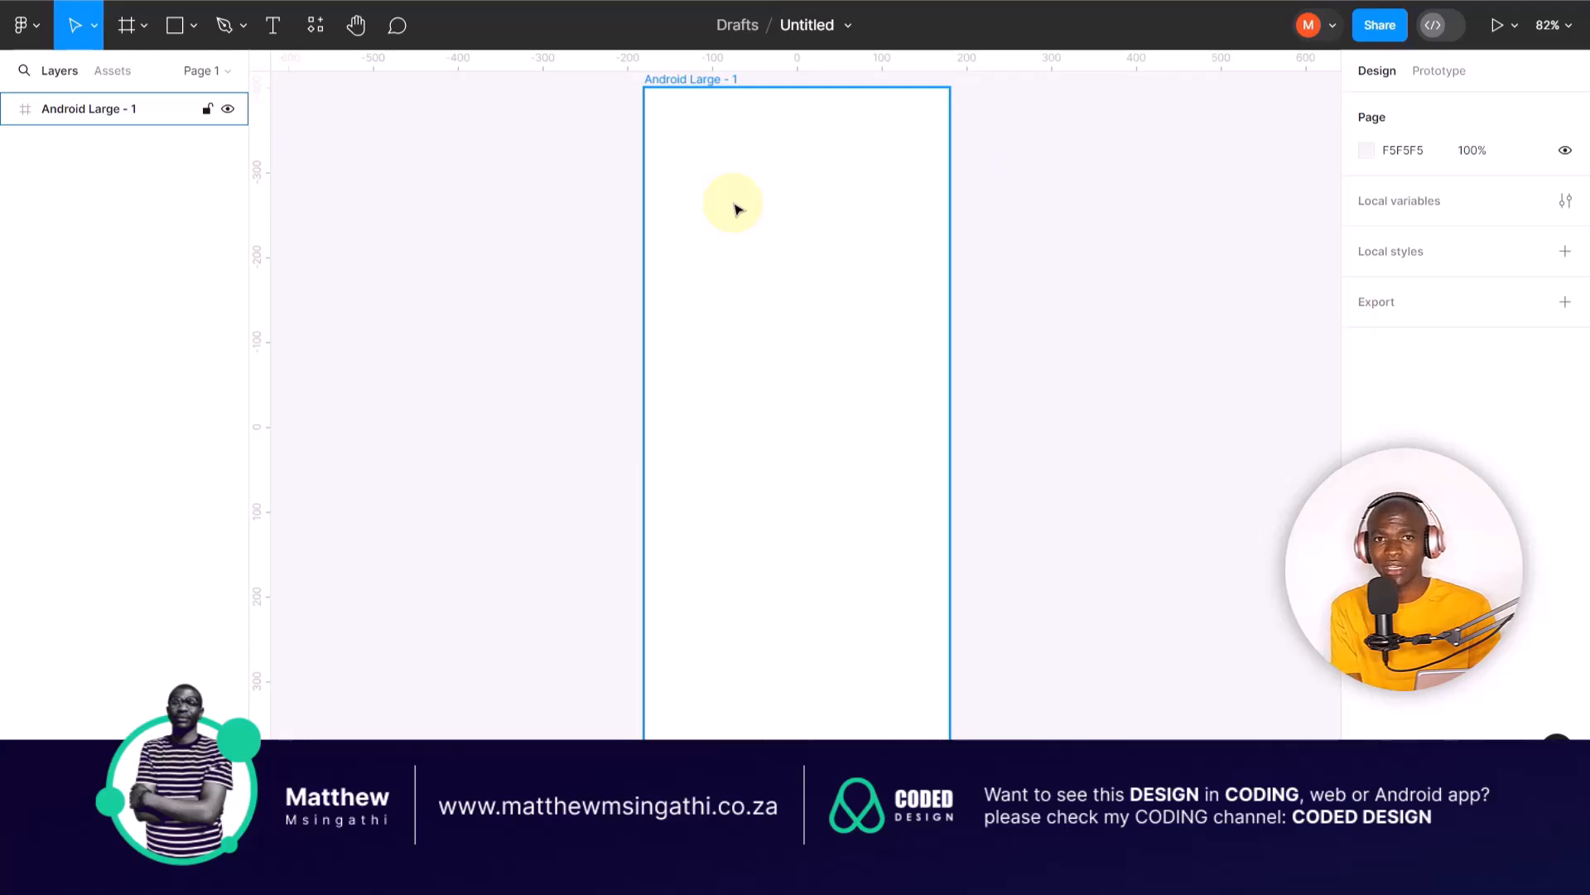
{"action": "left_click", "coordinate": [698, 81]}
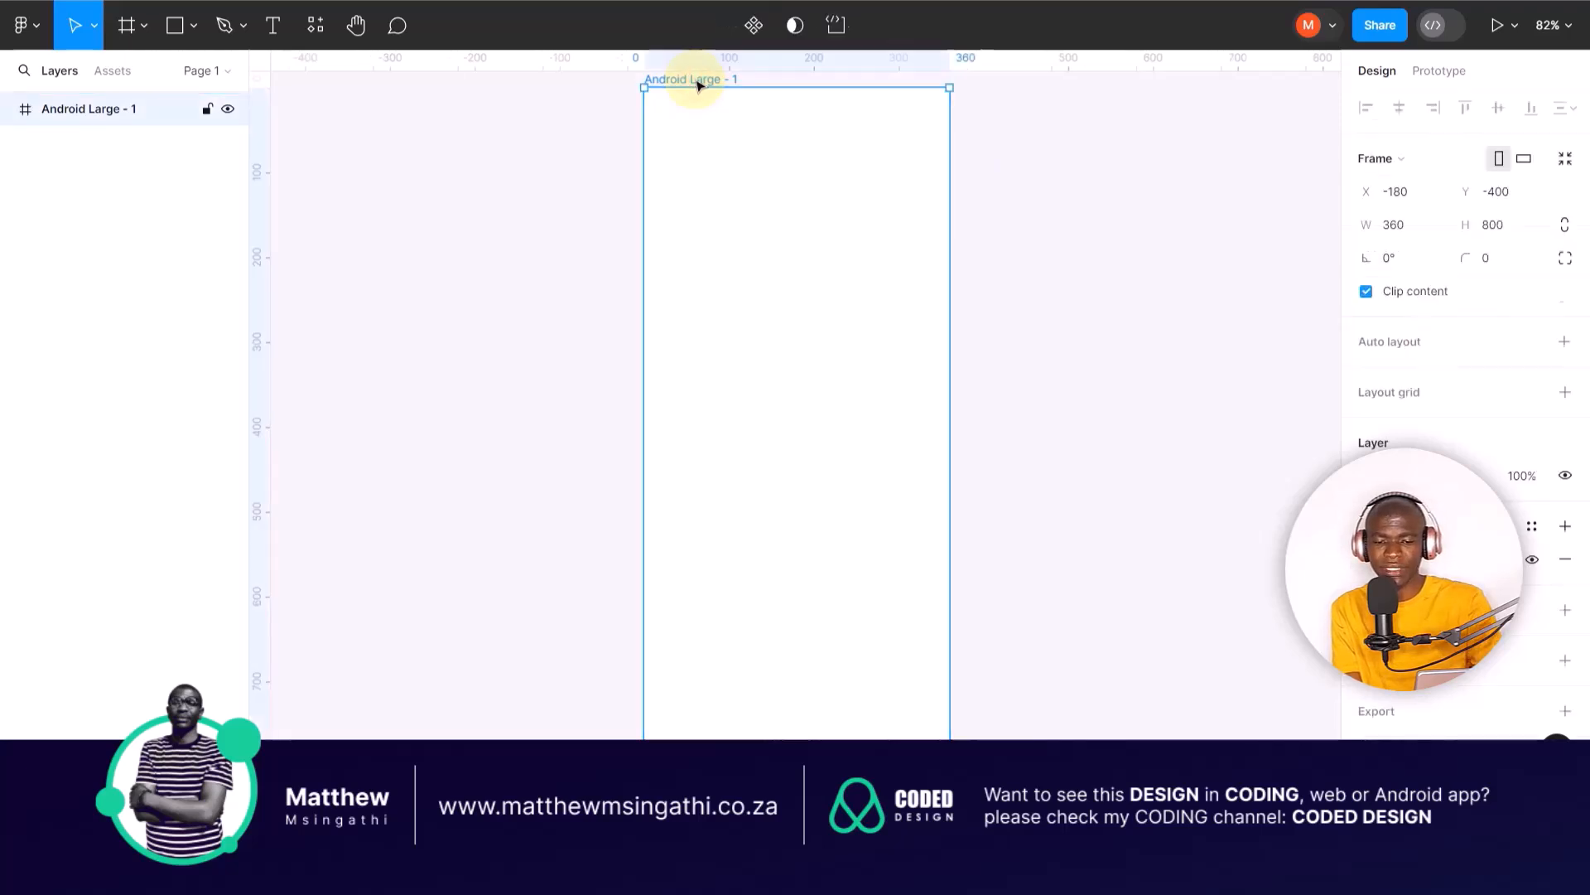
{"action": "key", "text": "Delete"}
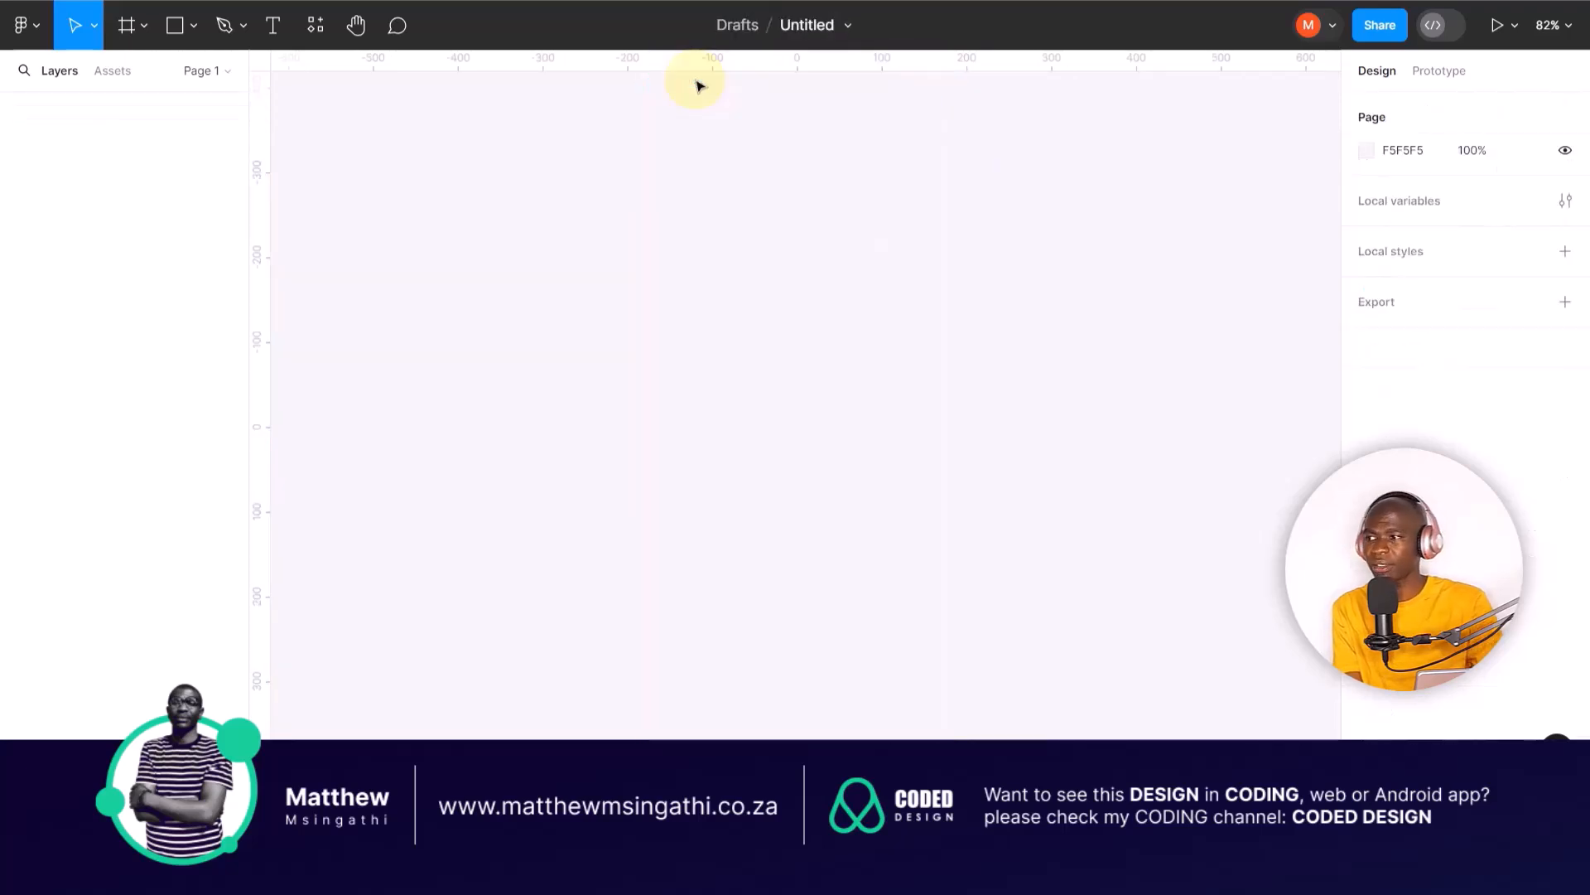
Step: Create a phone frame from the iPhone 13 mini preset, 375 × 812
{"action": "left_click", "coordinate": [126, 27]}
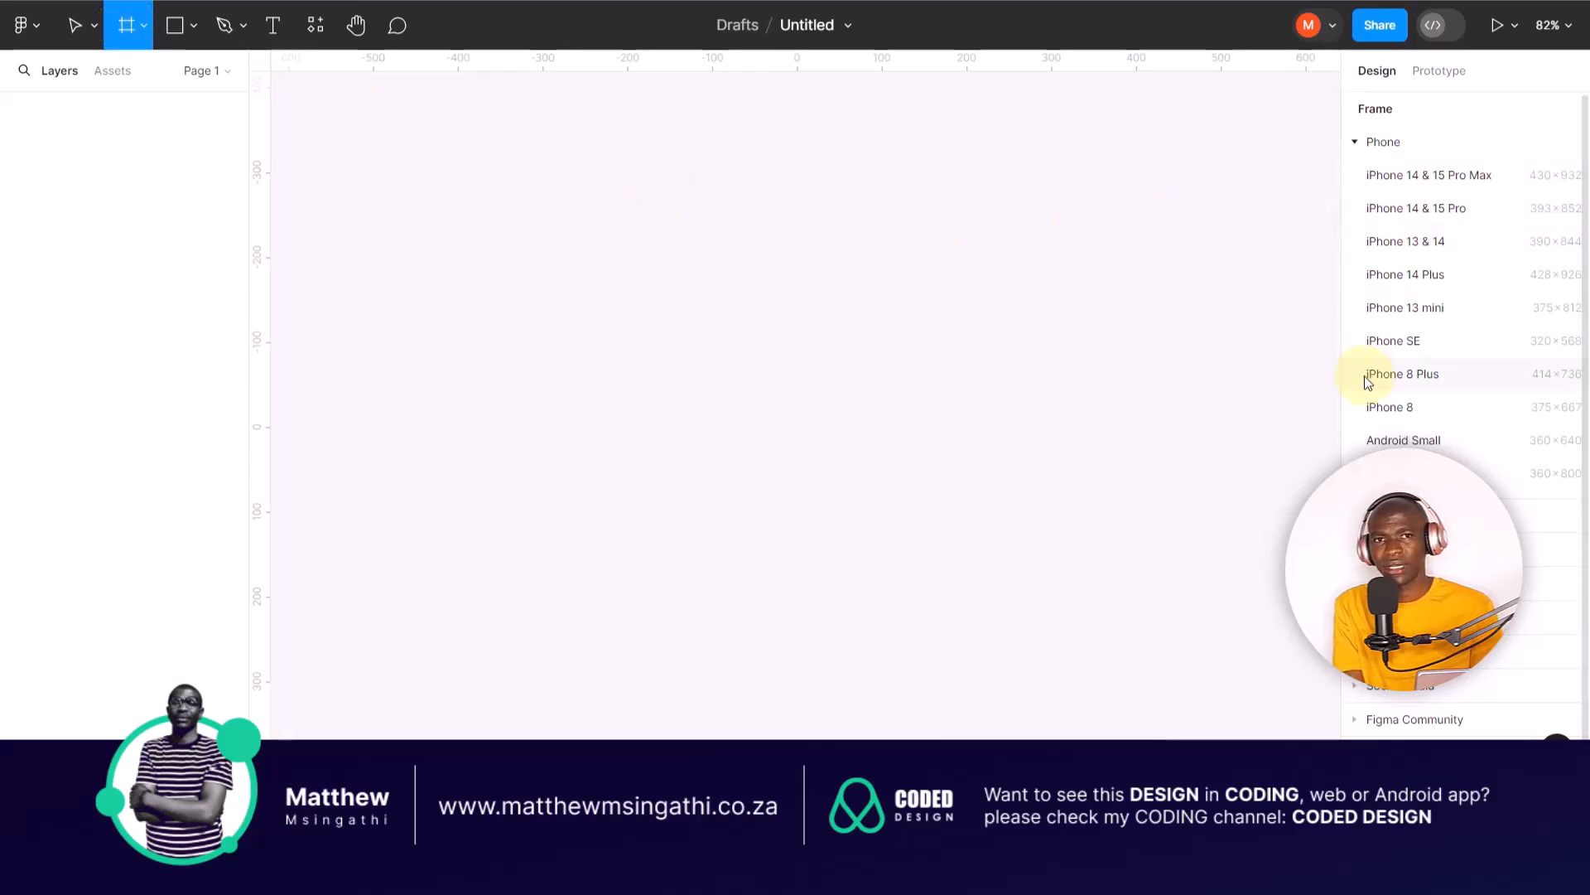
{"action": "left_click", "coordinate": [1395, 305]}
{"action": "left_click", "coordinate": [1111, 252]}
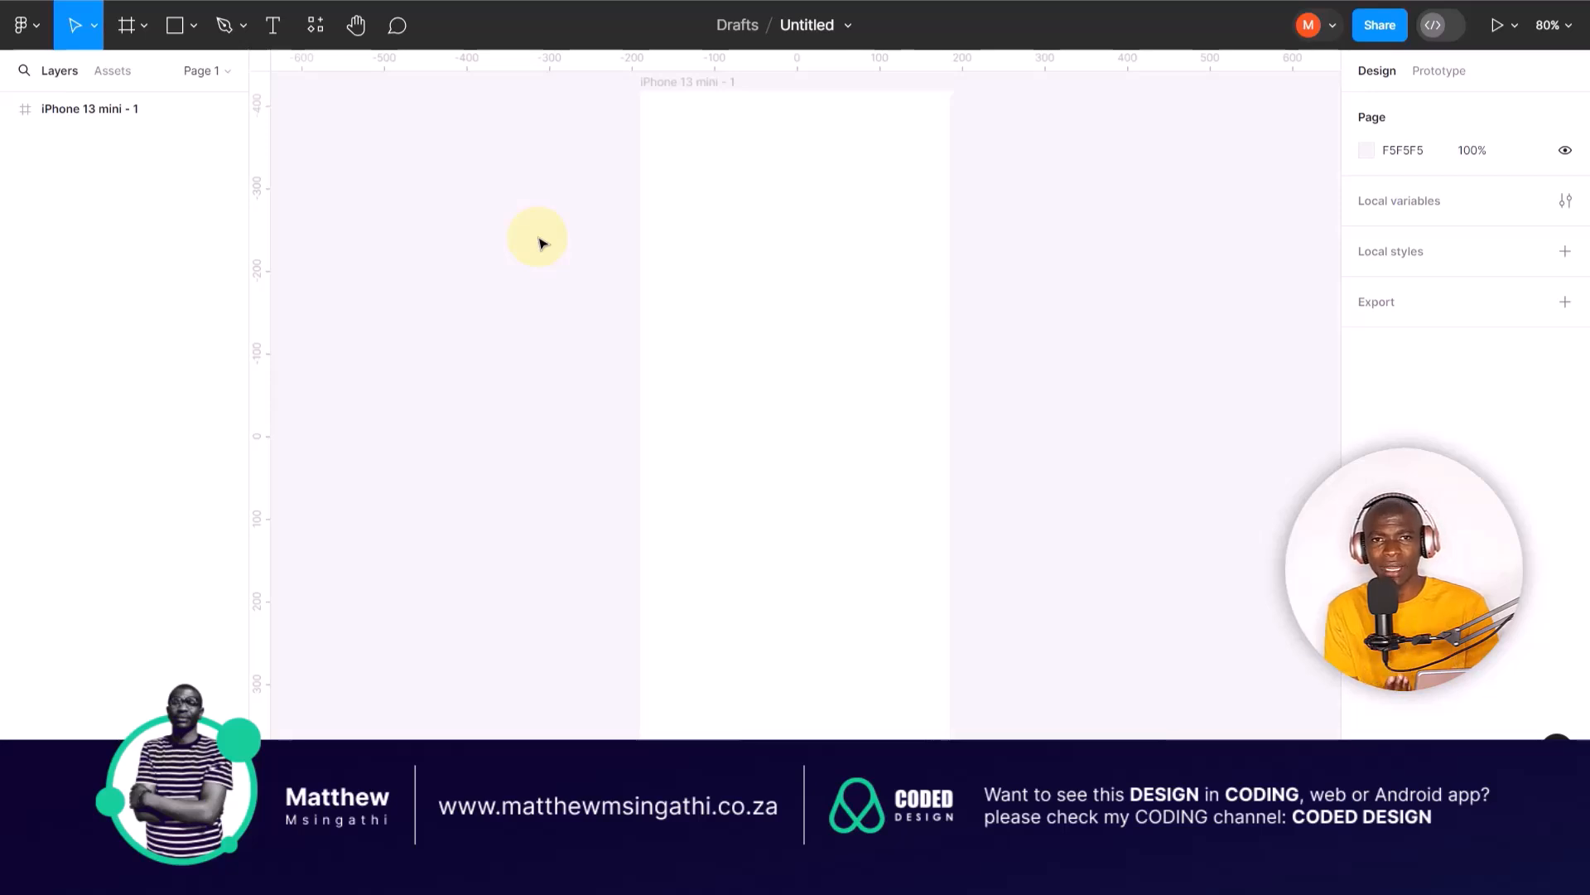
{"action": "left_click", "coordinate": [719, 340]}
{"action": "left_click", "coordinate": [496, 192]}
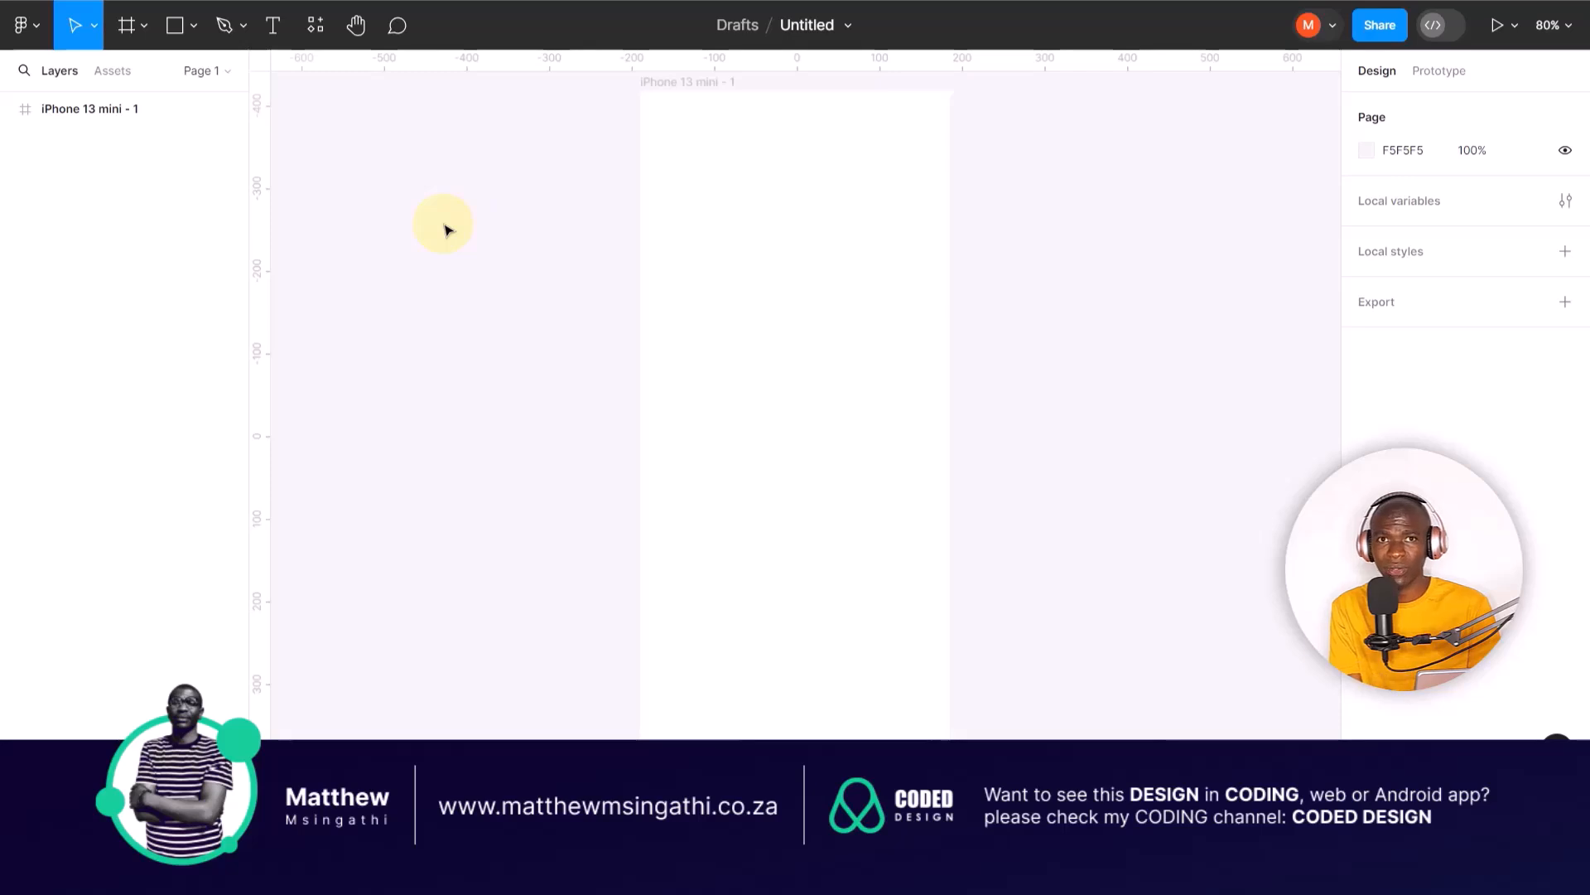
{"action": "left_click", "coordinate": [732, 256]}
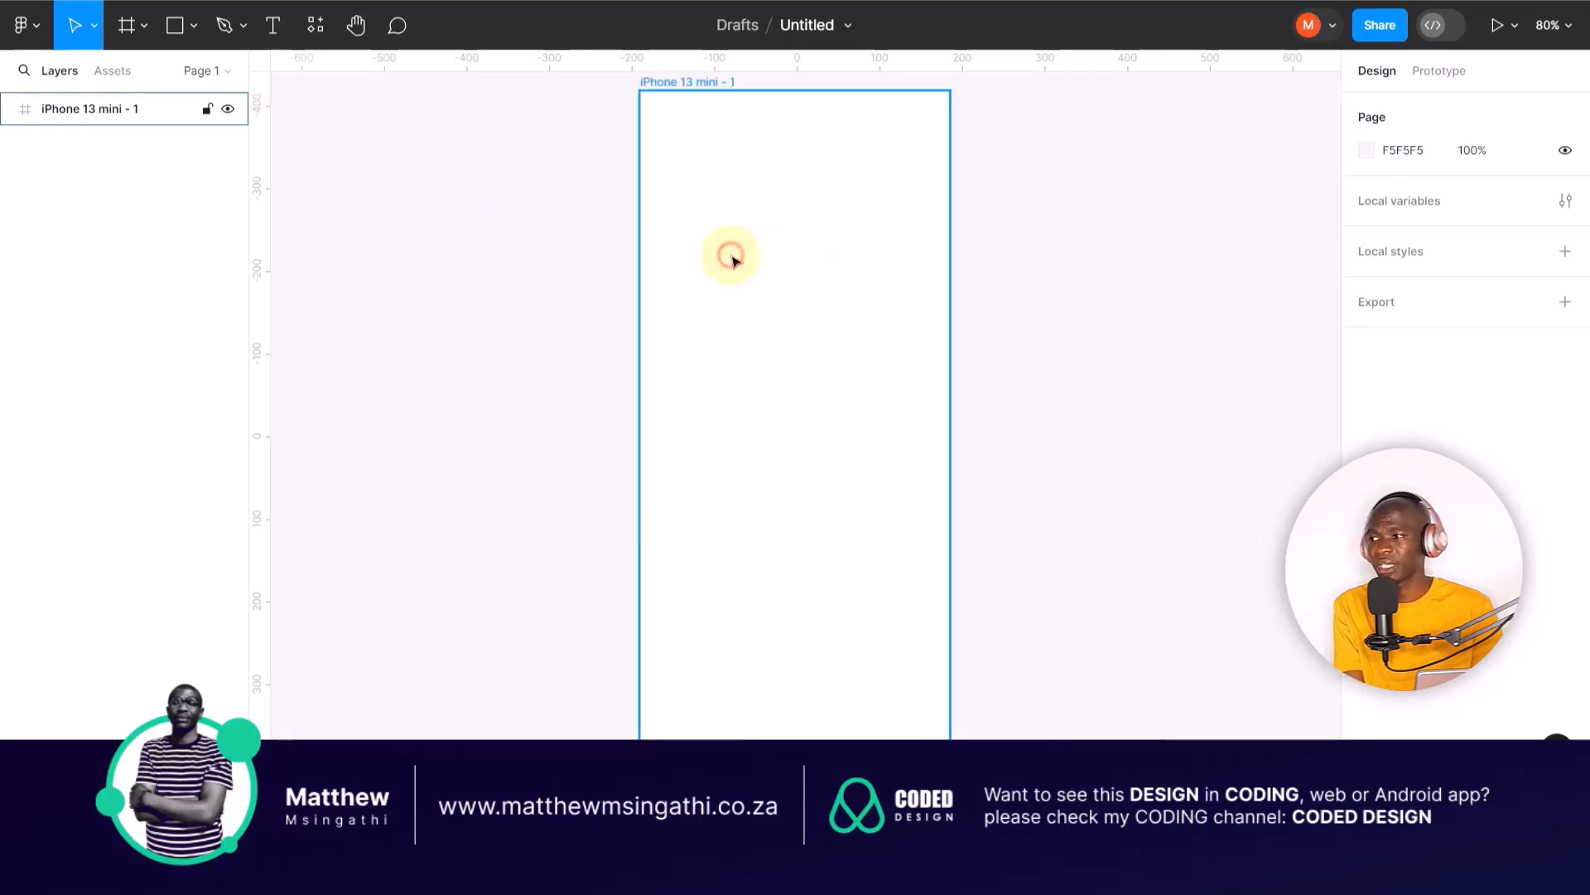
Step: Change the page background colour to the grey 9F9F9F
{"action": "left_click", "coordinate": [487, 208]}
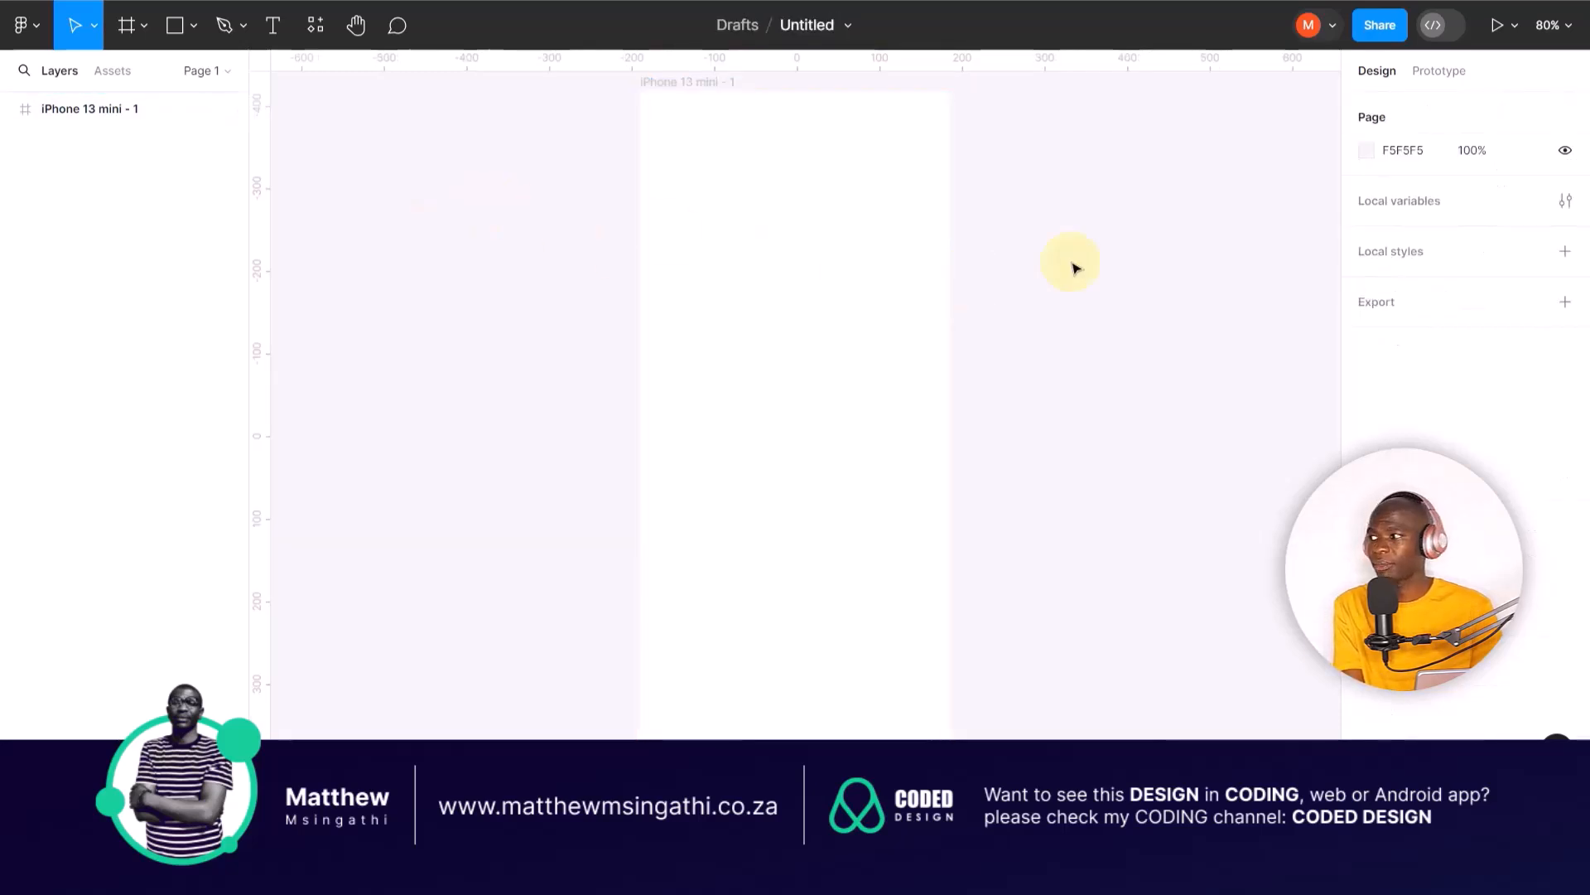
{"action": "left_click", "coordinate": [1365, 152]}
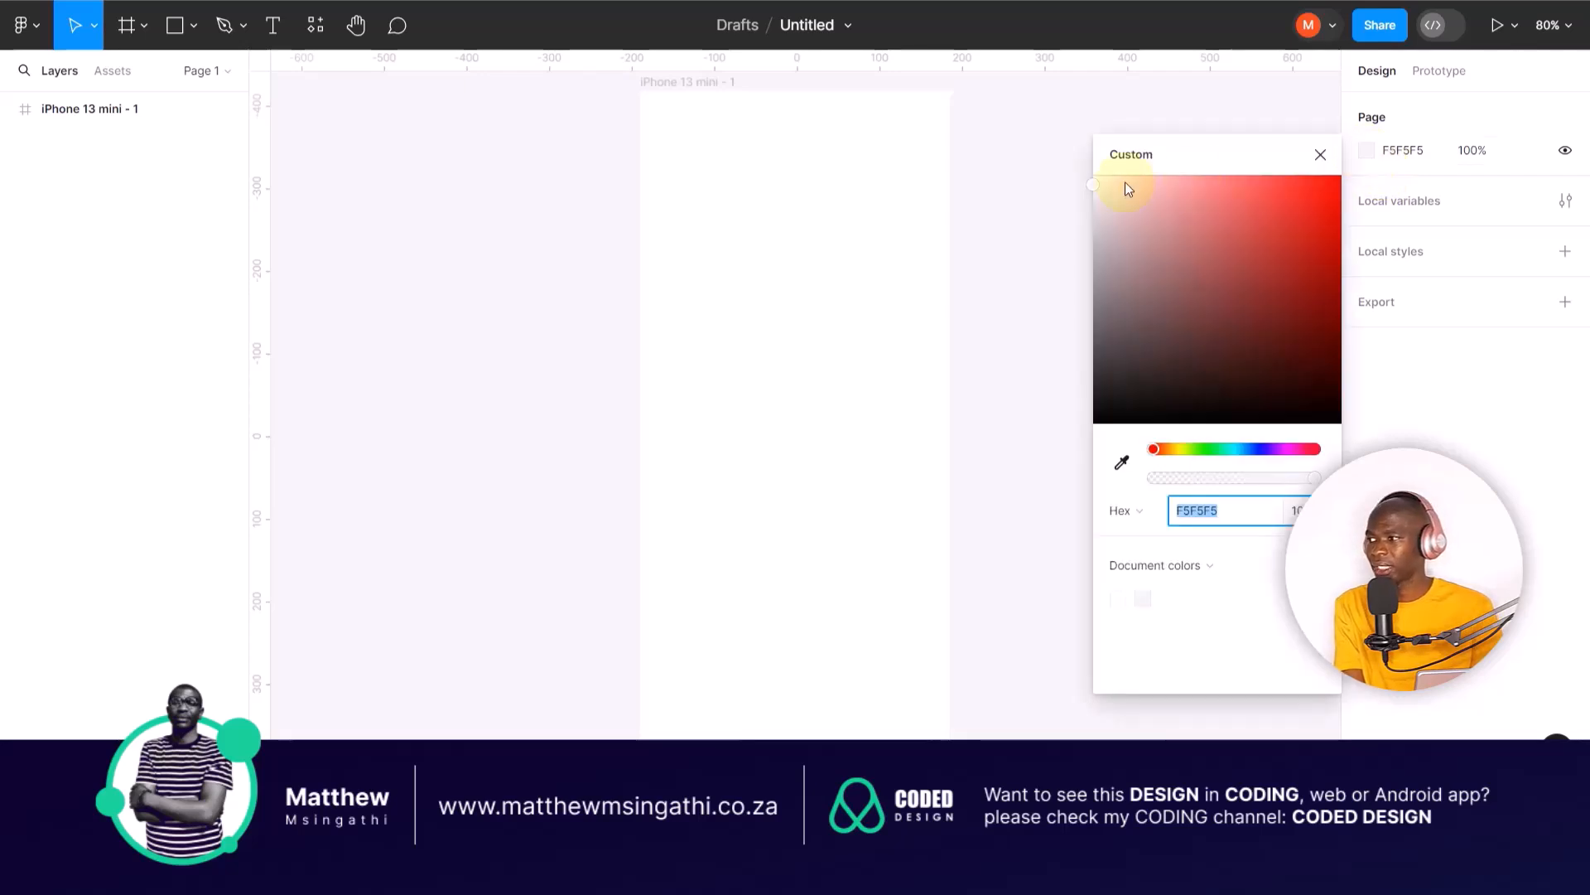
{"action": "left_click_drag", "start_coordinate": [1093, 188], "coordinate": [1088, 277]}
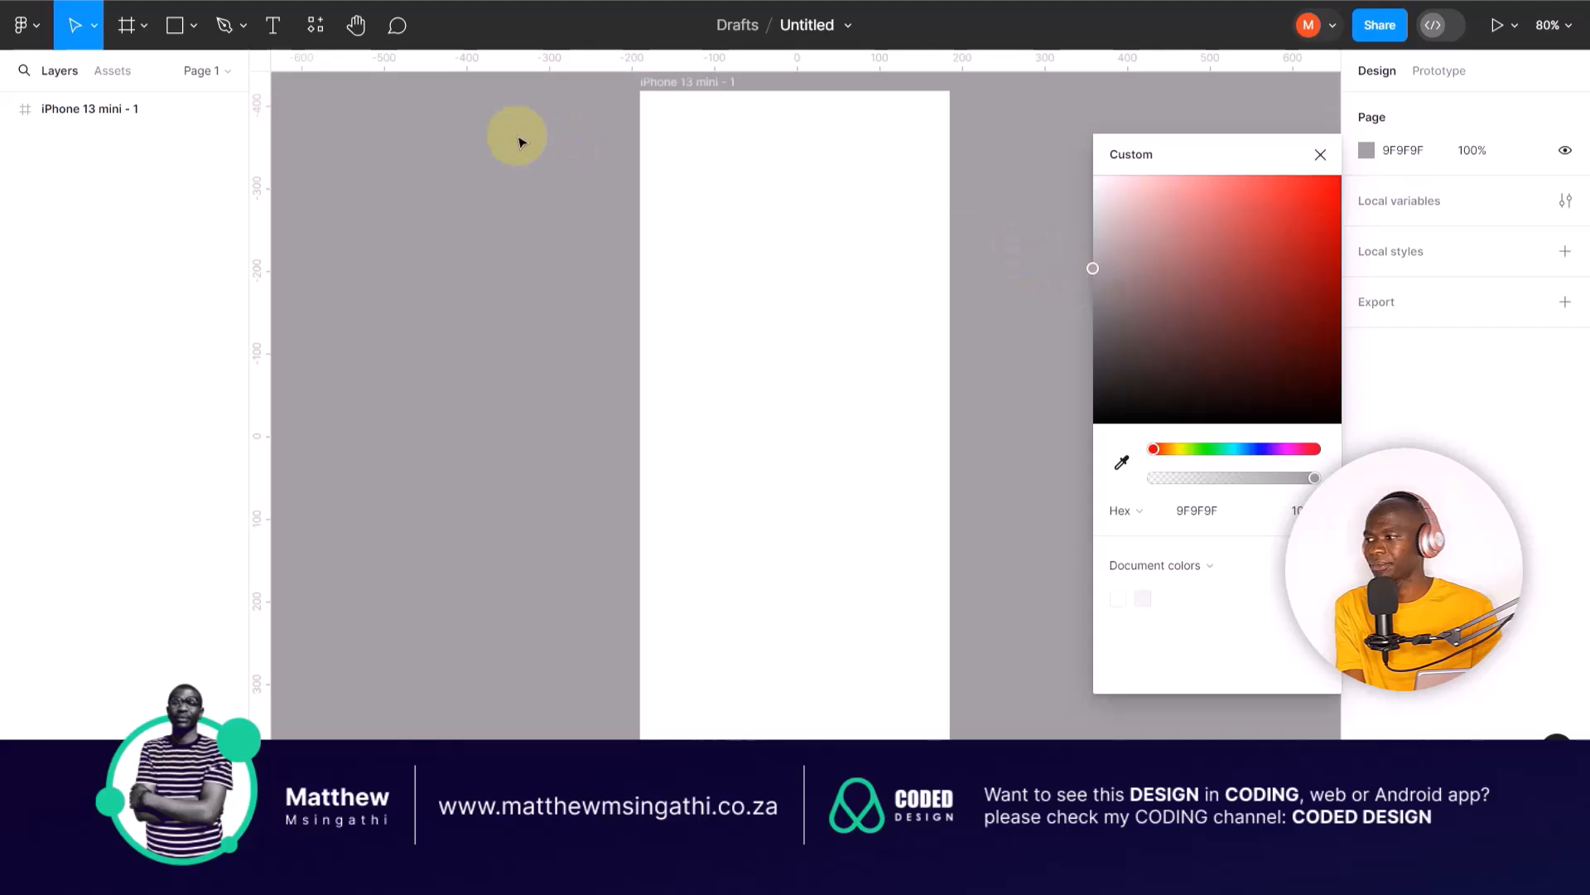
{"action": "left_click", "coordinate": [505, 195]}
{"action": "left_click", "coordinate": [684, 288]}
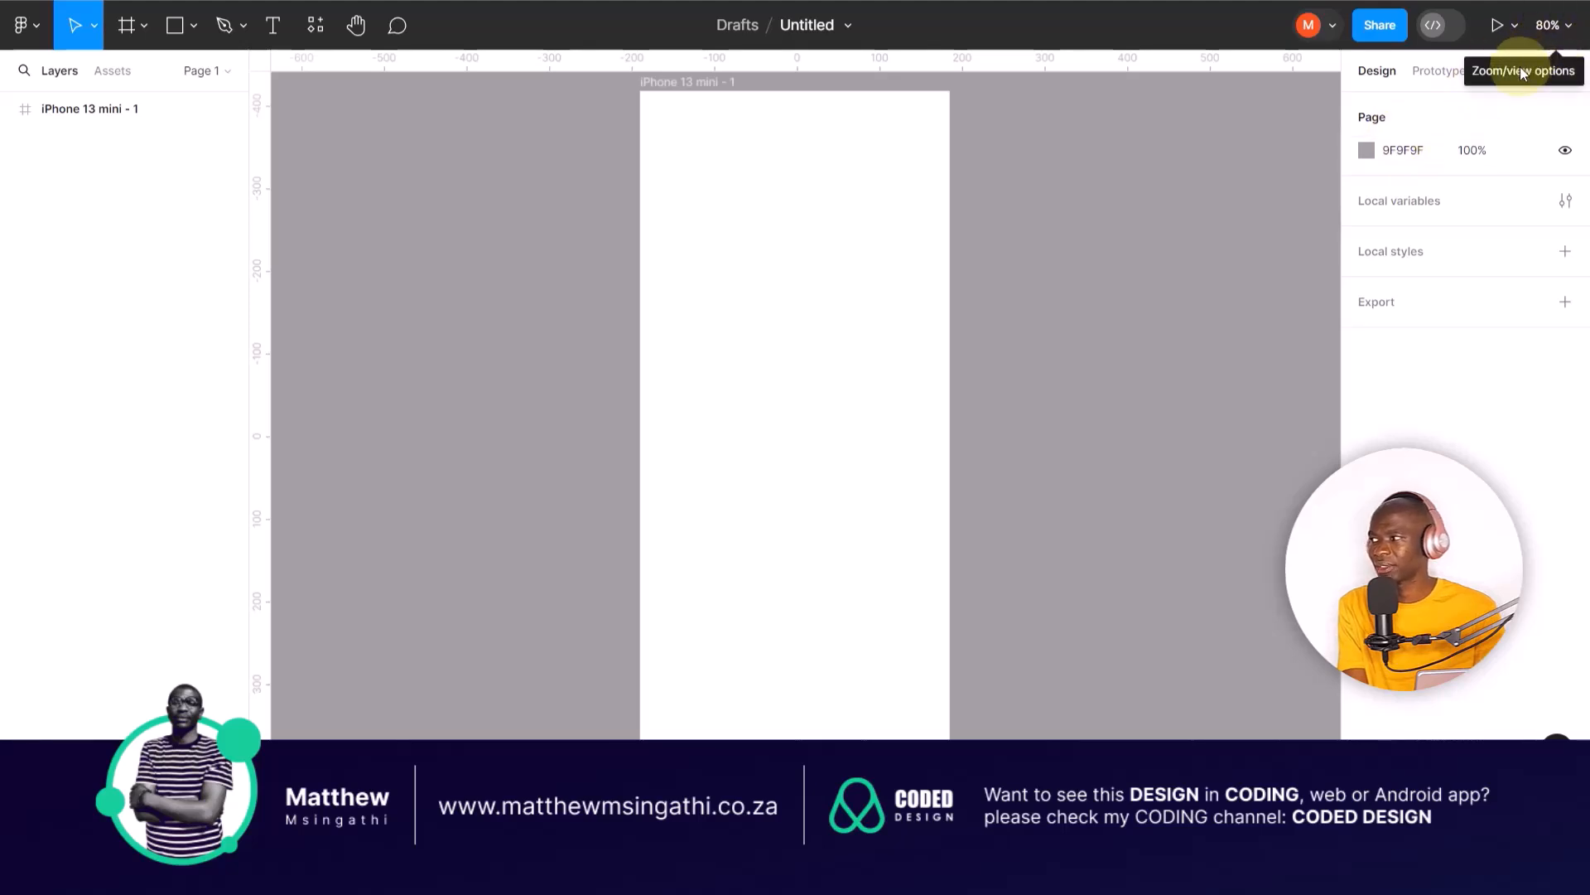
Step: Move the iPhone 13 mini frame across the canvas to about X -712, Y -460
{"action": "left_click", "coordinate": [1574, 33]}
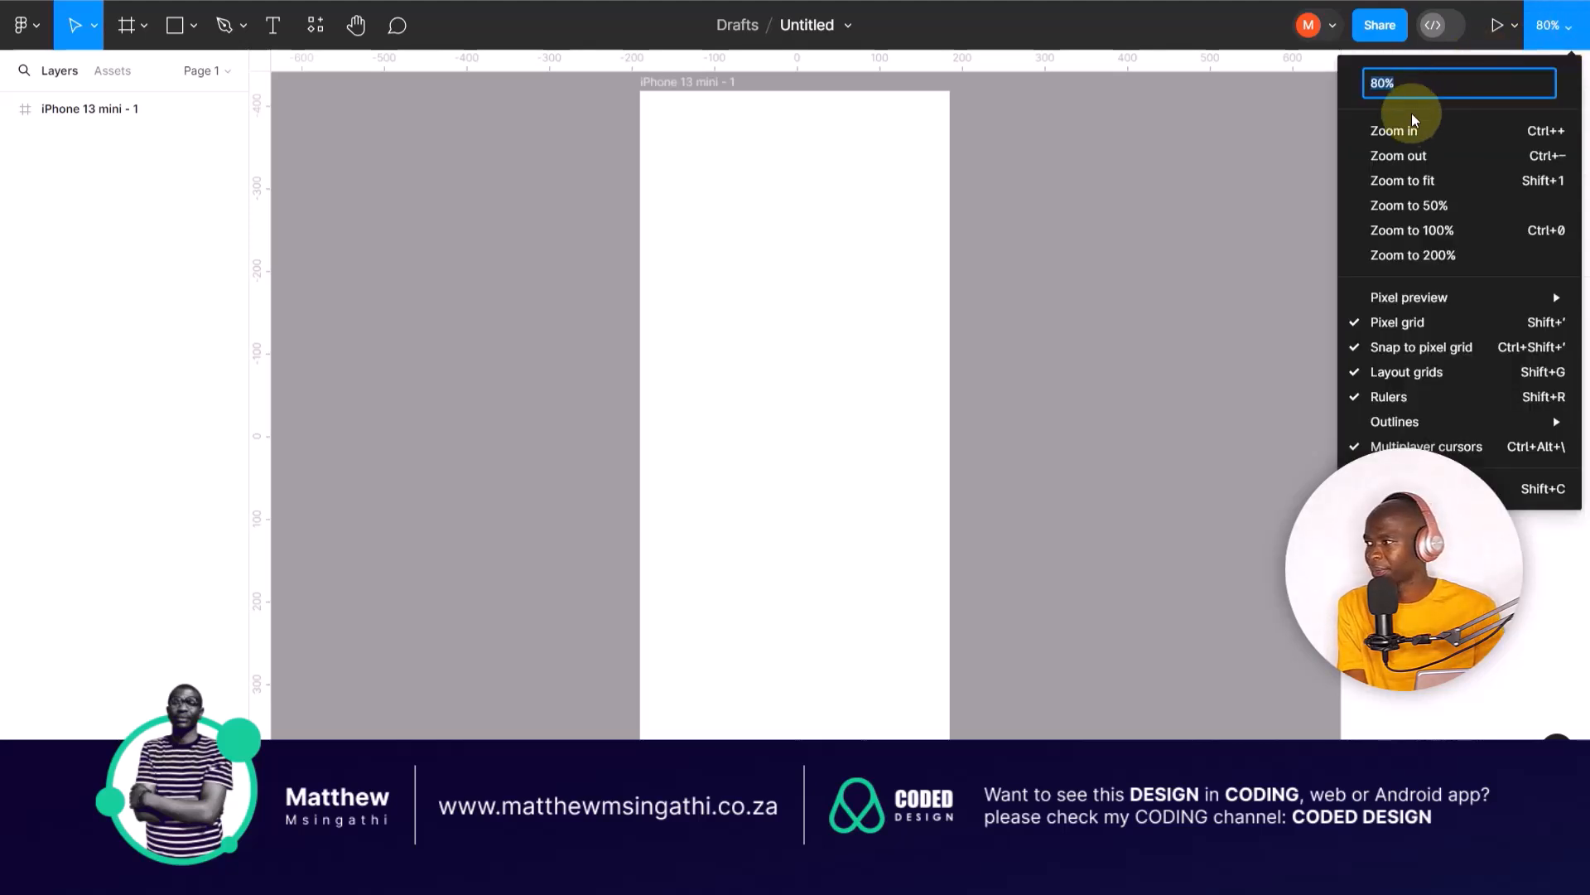
{"action": "left_click", "coordinate": [1395, 155]}
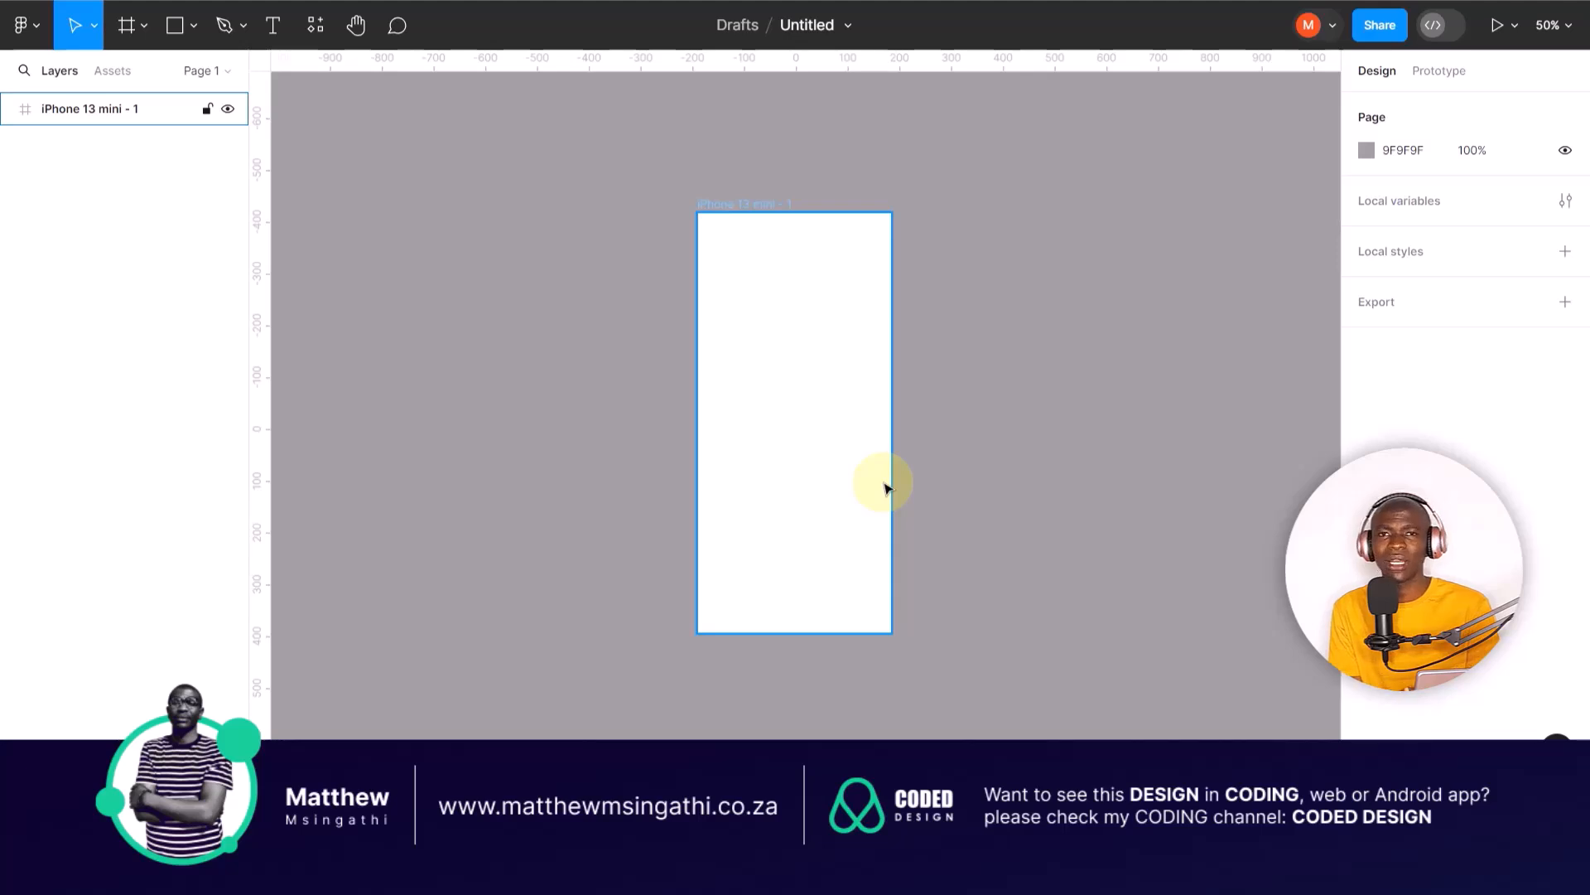
{"action": "left_click", "coordinate": [727, 125]}
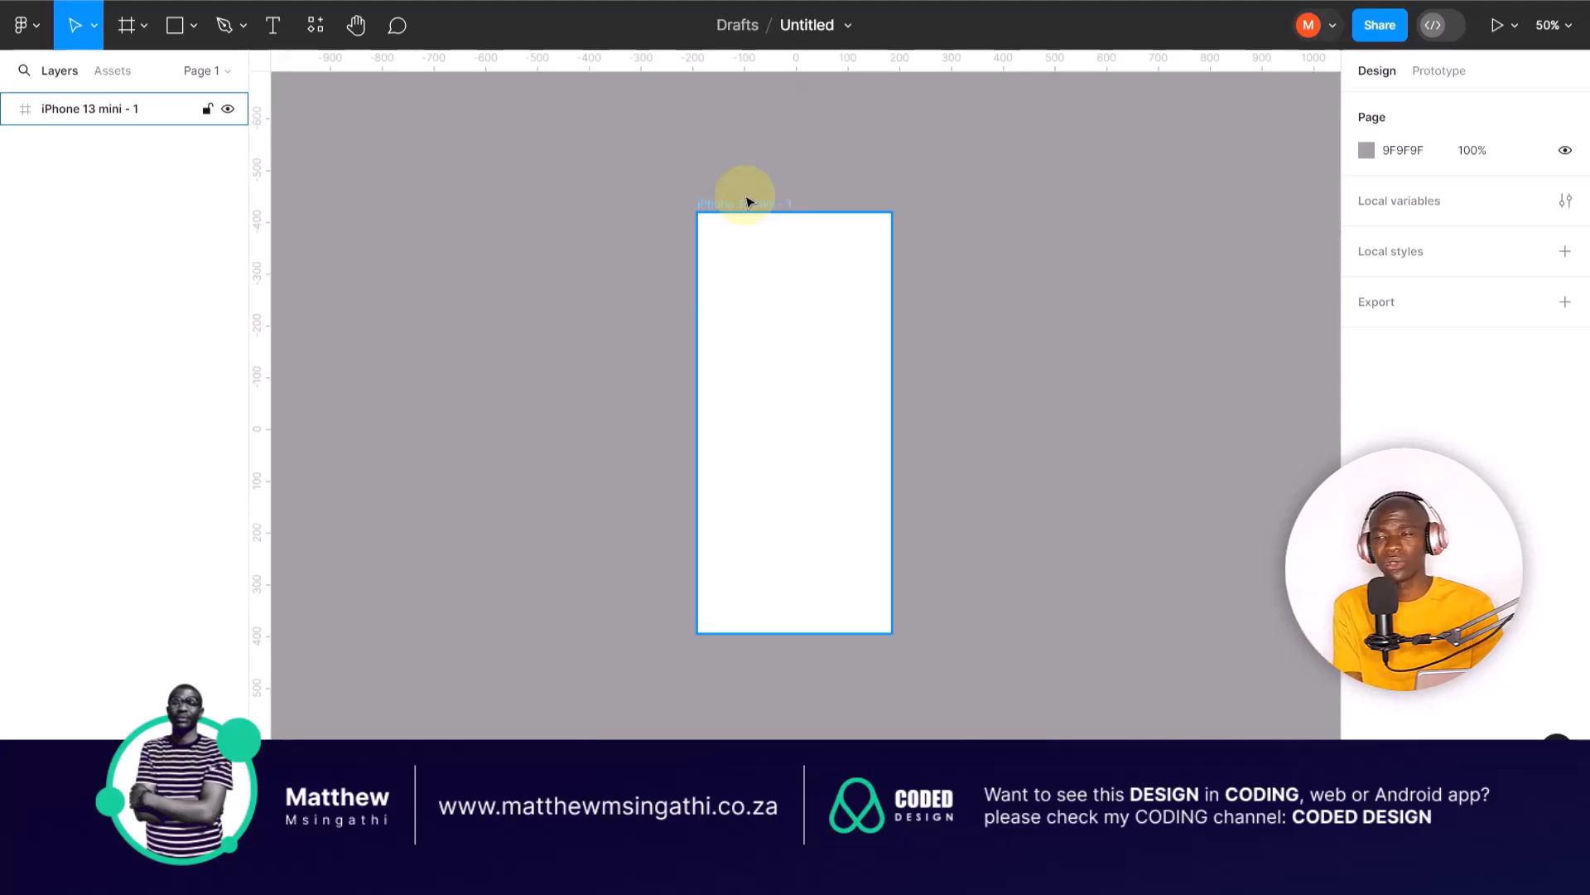
{"action": "left_click_drag", "start_coordinate": [735, 206], "coordinate": [469, 188]}
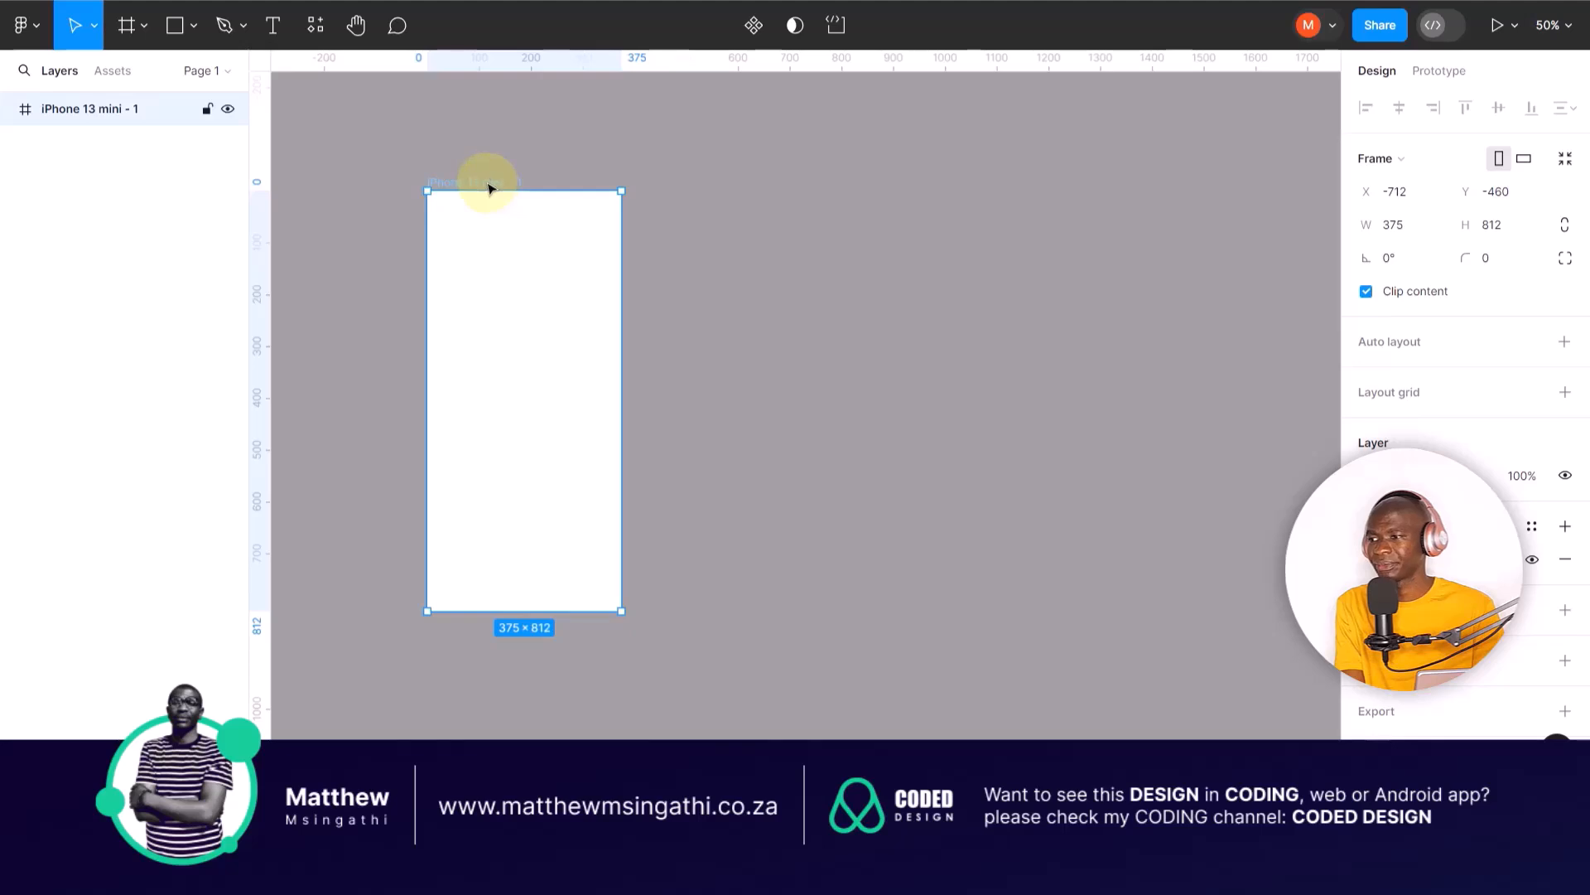
Step: Rename the iPhone 13 mini frame as "Home Page"
{"action": "double_click", "coordinate": [471, 181]}
{"action": "type", "text": "Home Page"}
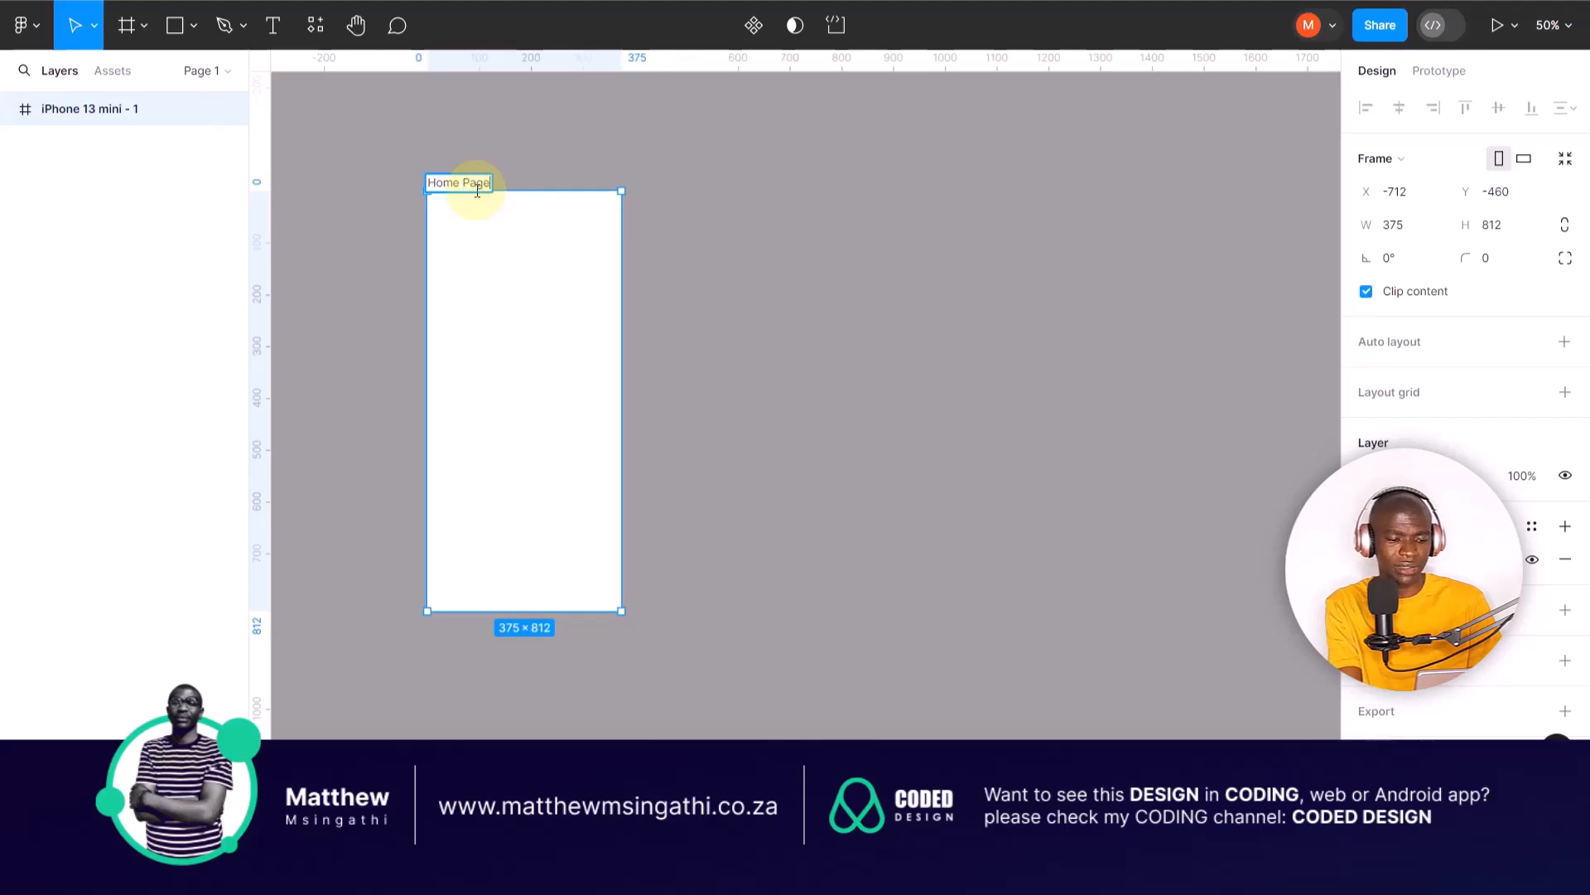
{"action": "left_click", "coordinate": [766, 308]}
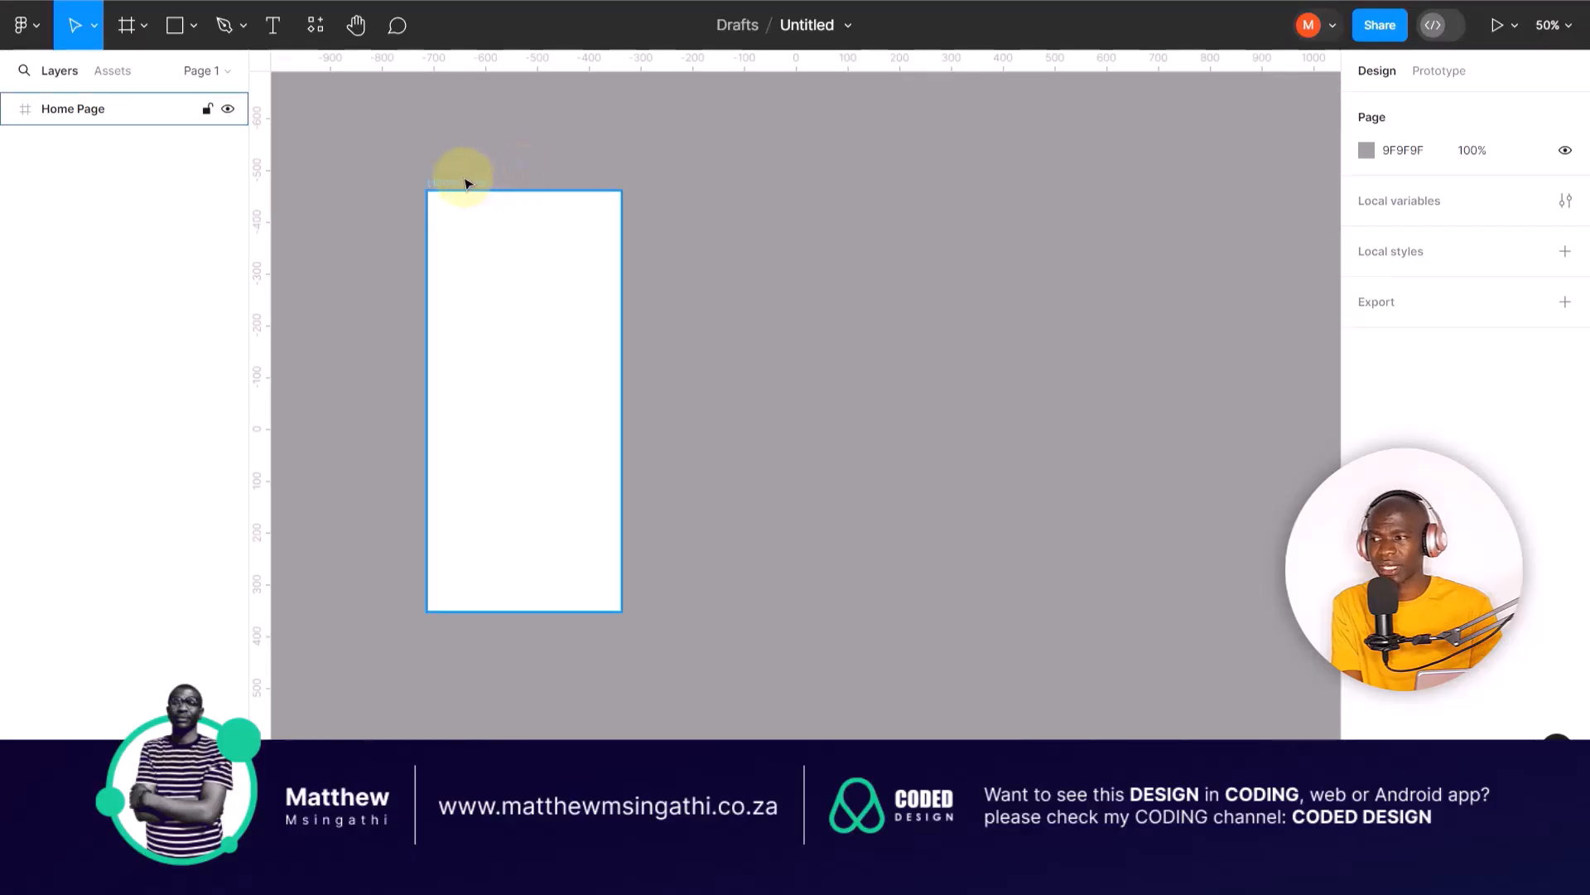
Step: Duplicate the Home Page frame so that a second phone screen sits beside the original
{"action": "left_click", "coordinate": [458, 180]}
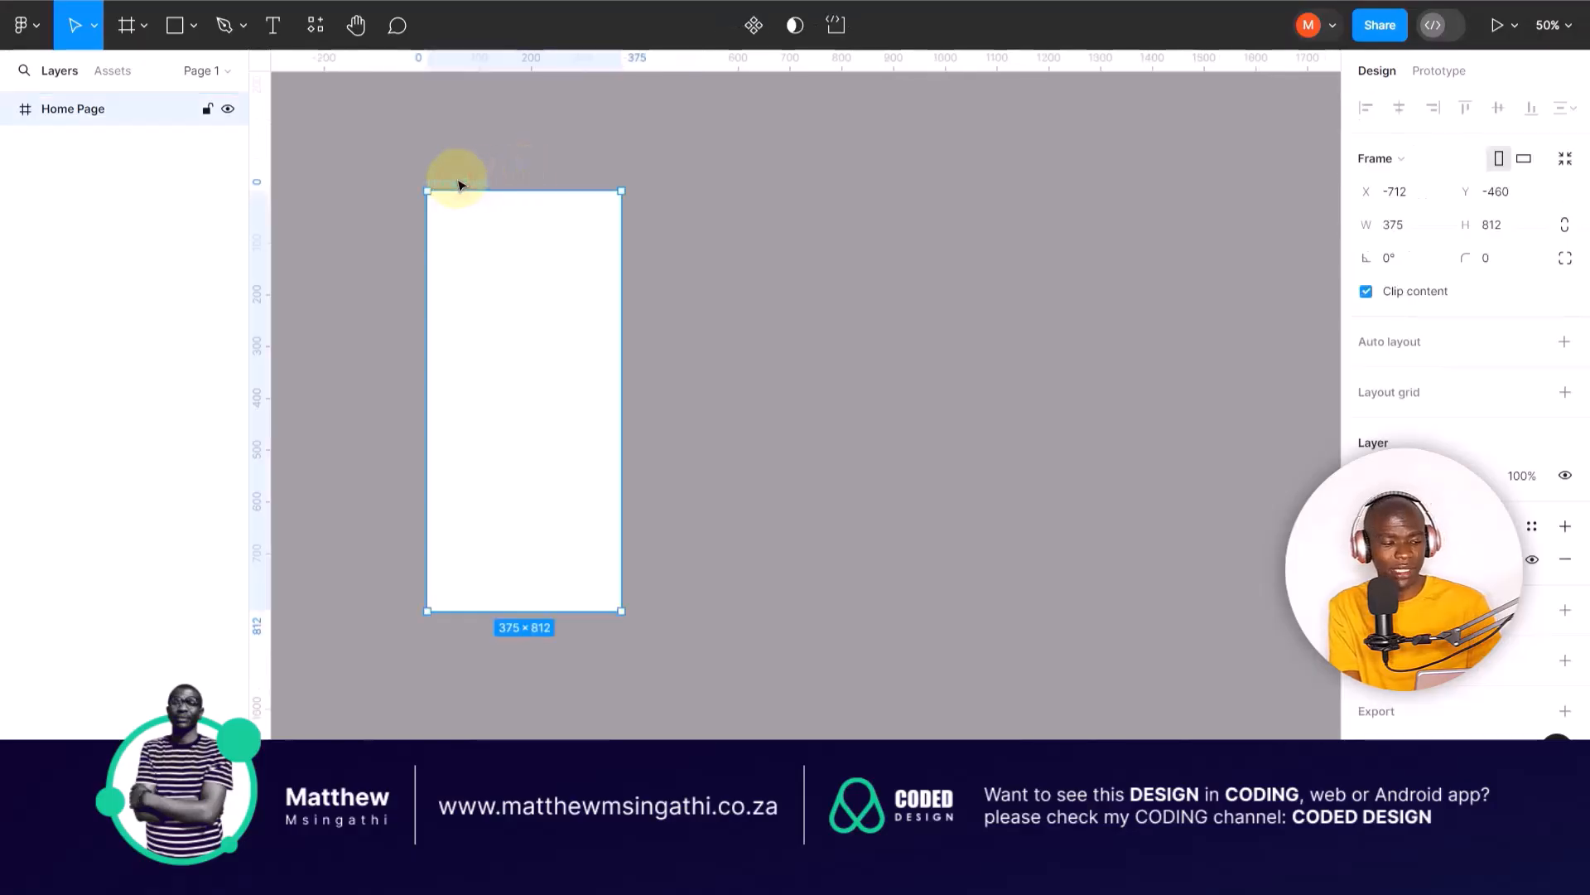
{"action": "key", "text": "ctrl+d"}
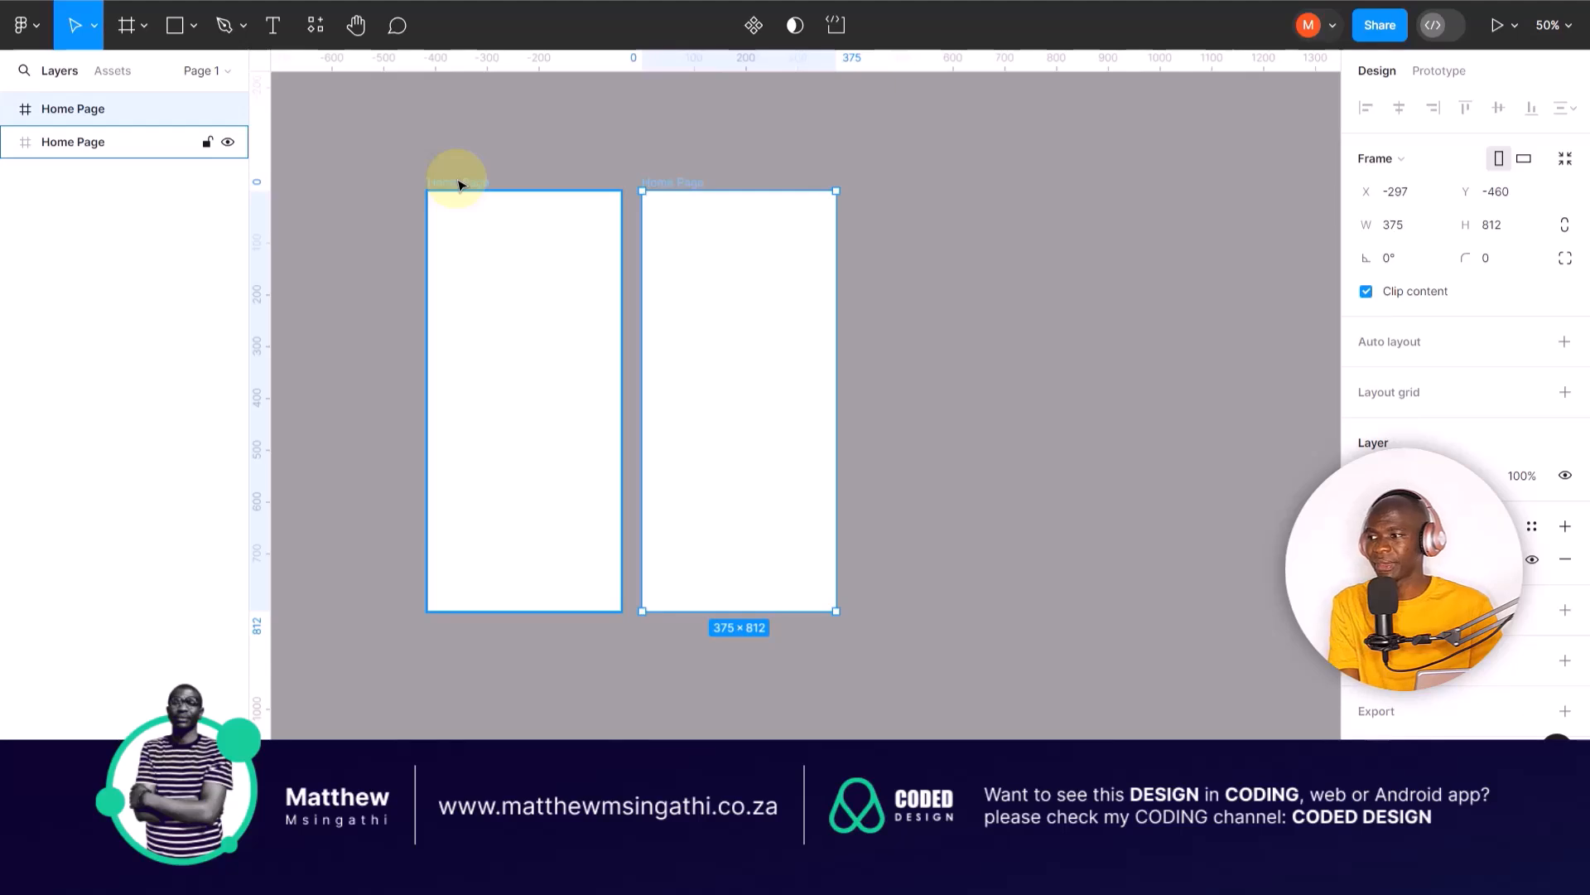
{"action": "left_click", "coordinate": [928, 296]}
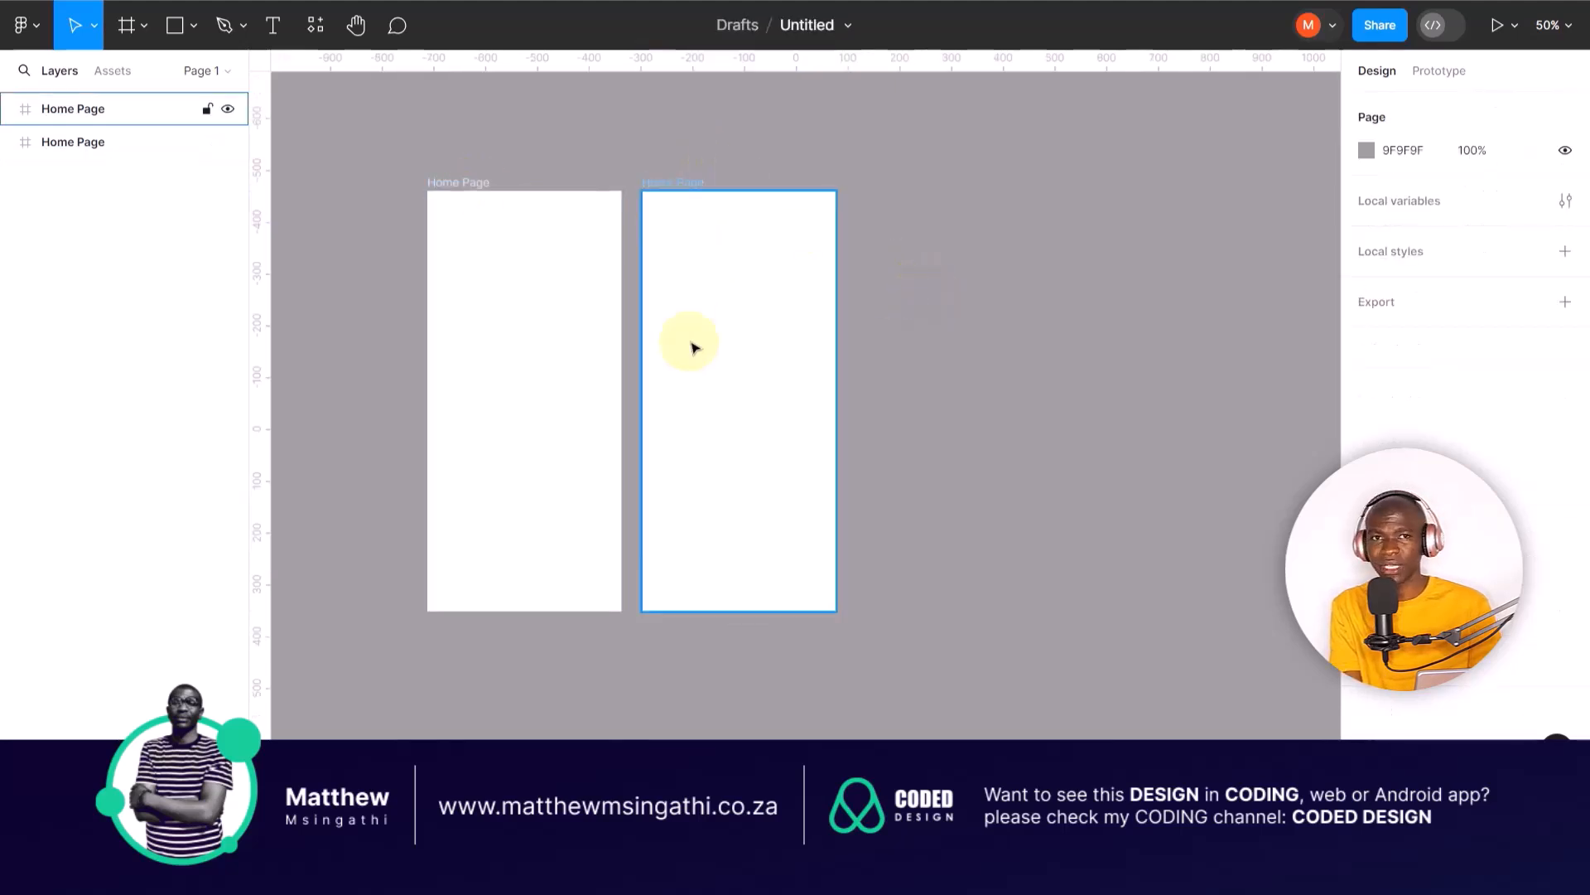
Step: Rename the duplicated Home Page frame as "Login"
{"action": "left_click", "coordinate": [686, 182]}
{"action": "double_click", "coordinate": [681, 181]}
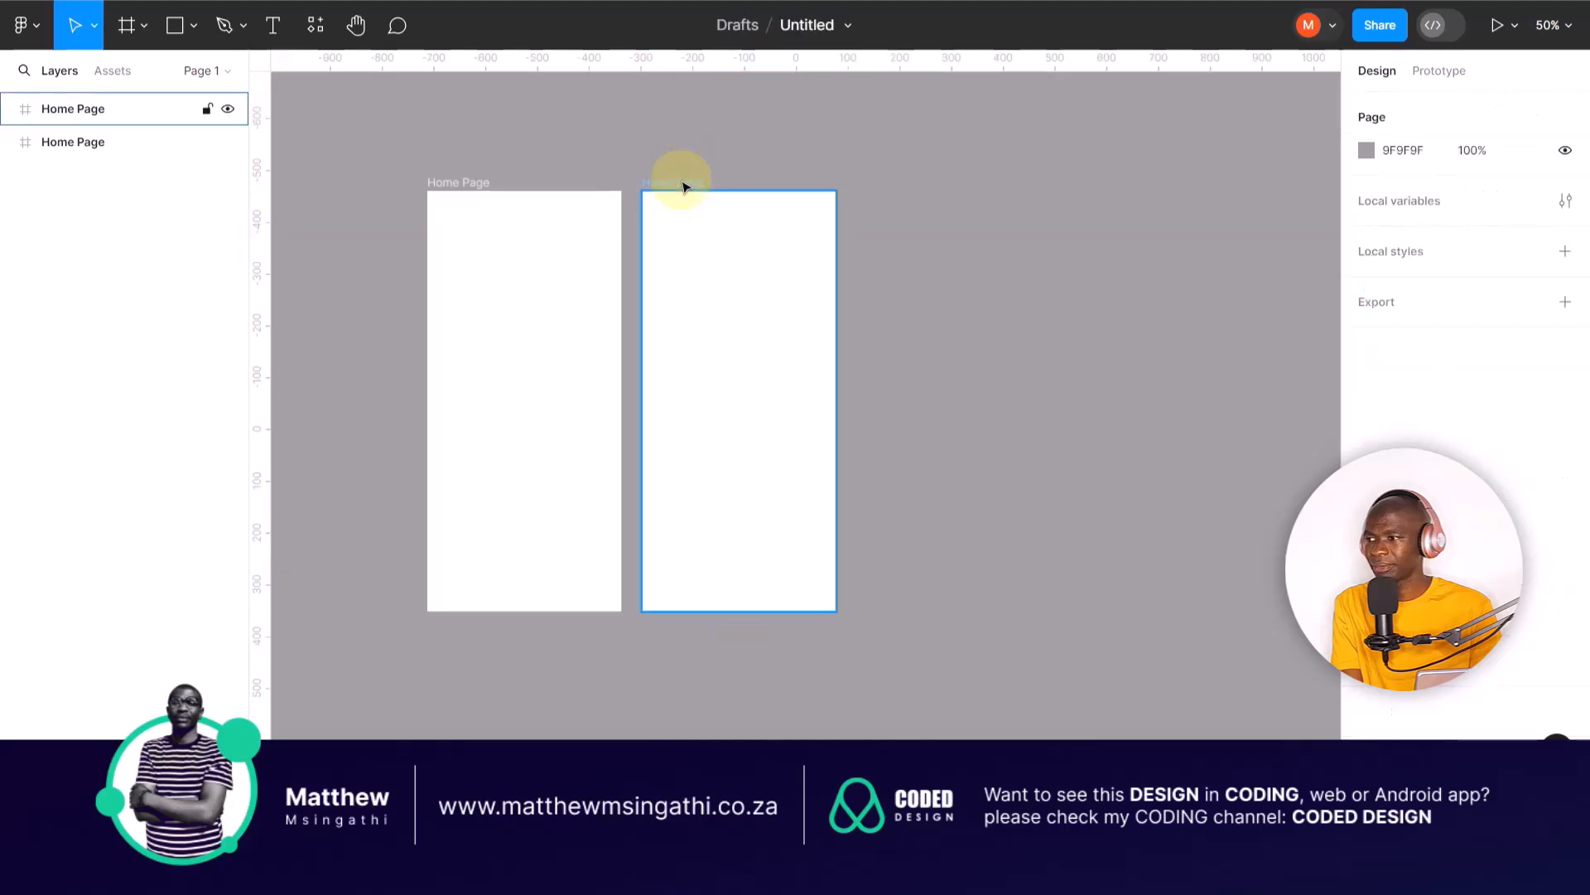
{"action": "type", "text": "Login"}
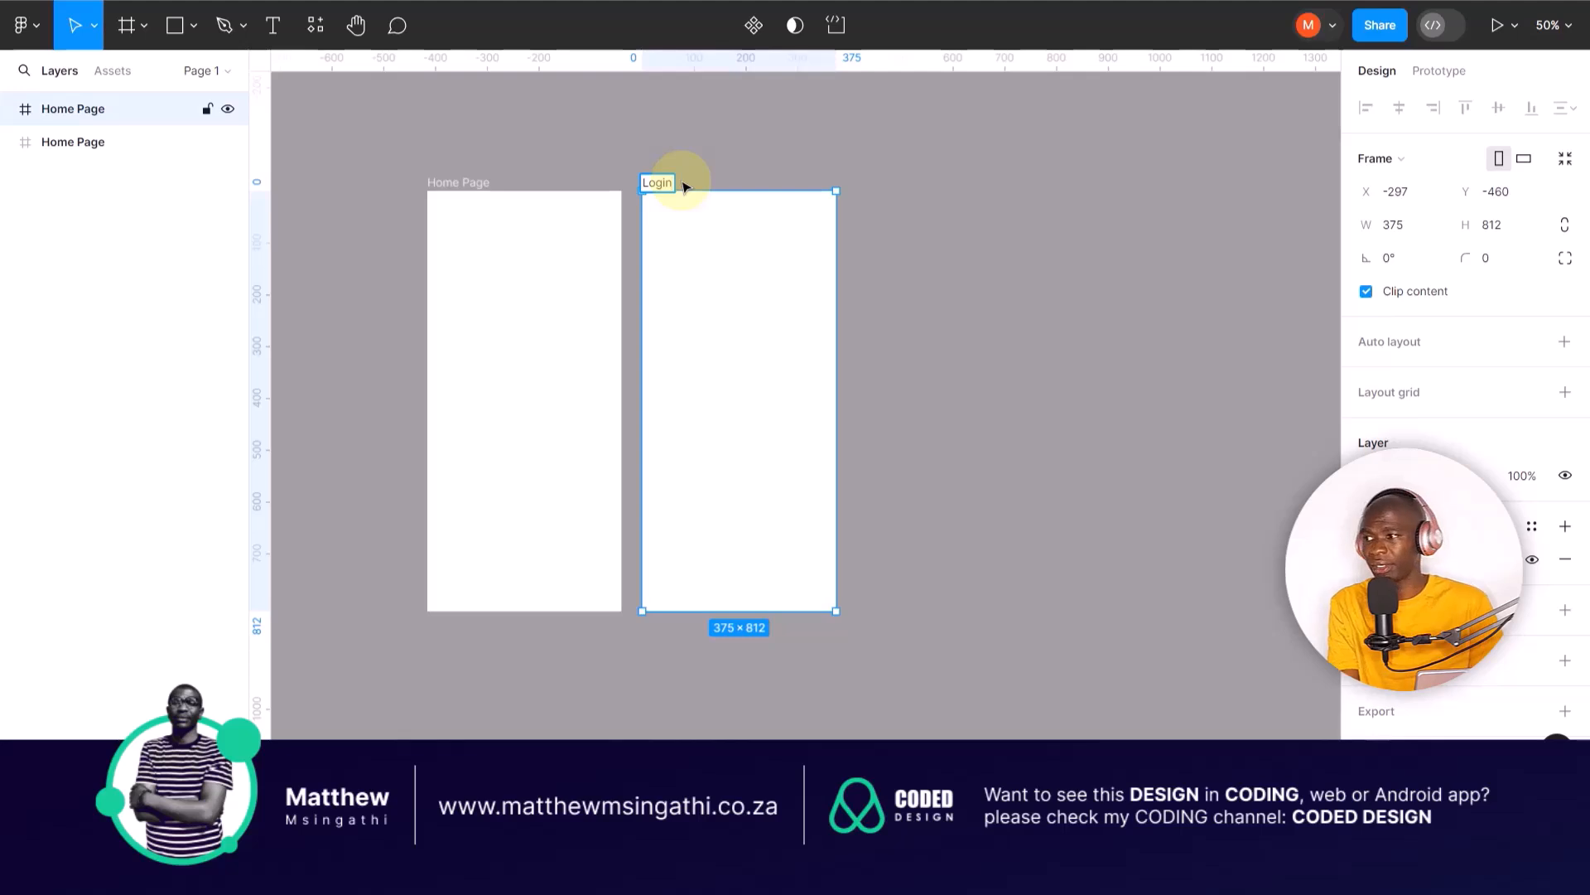
{"action": "left_click", "coordinate": [942, 275]}
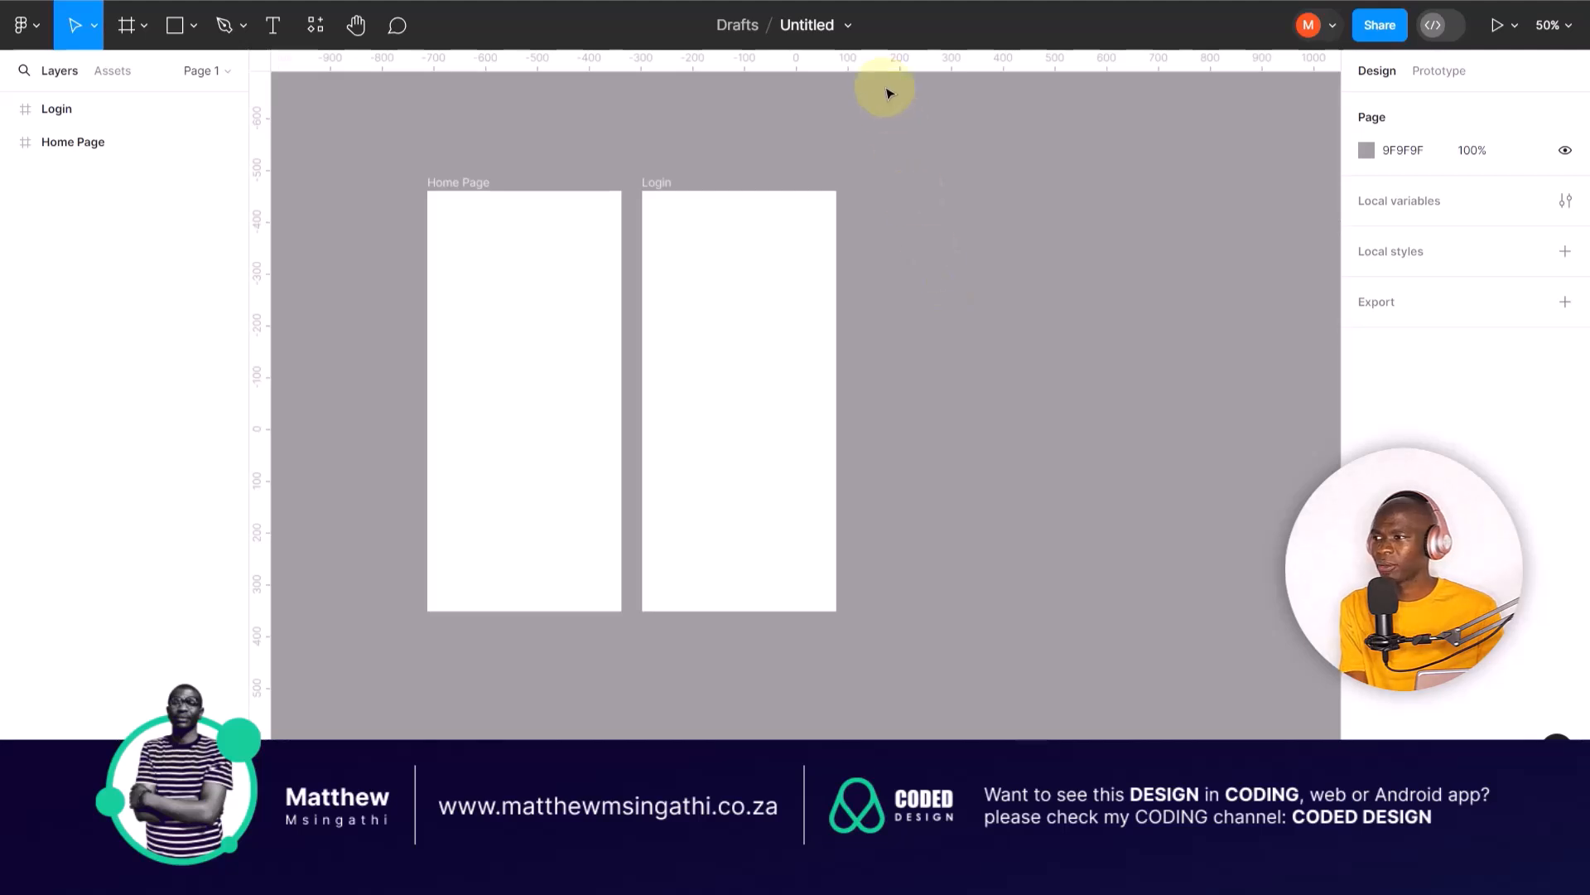
Step: Rename the untitled design file as "UI-Course"
{"action": "left_click", "coordinate": [820, 28]}
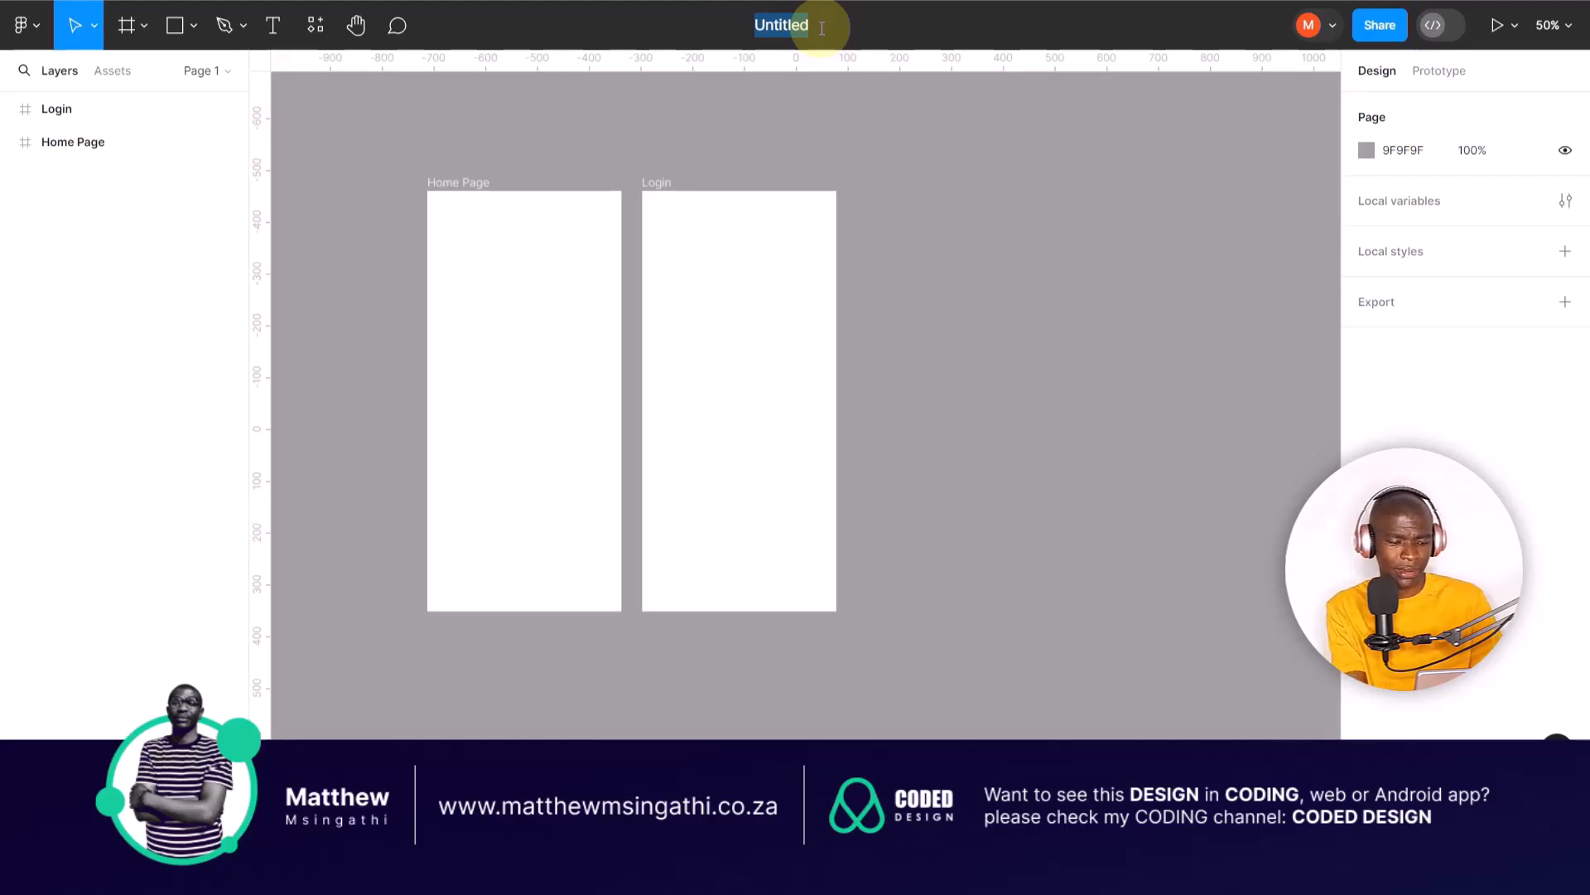
{"action": "type", "text": "UI"}
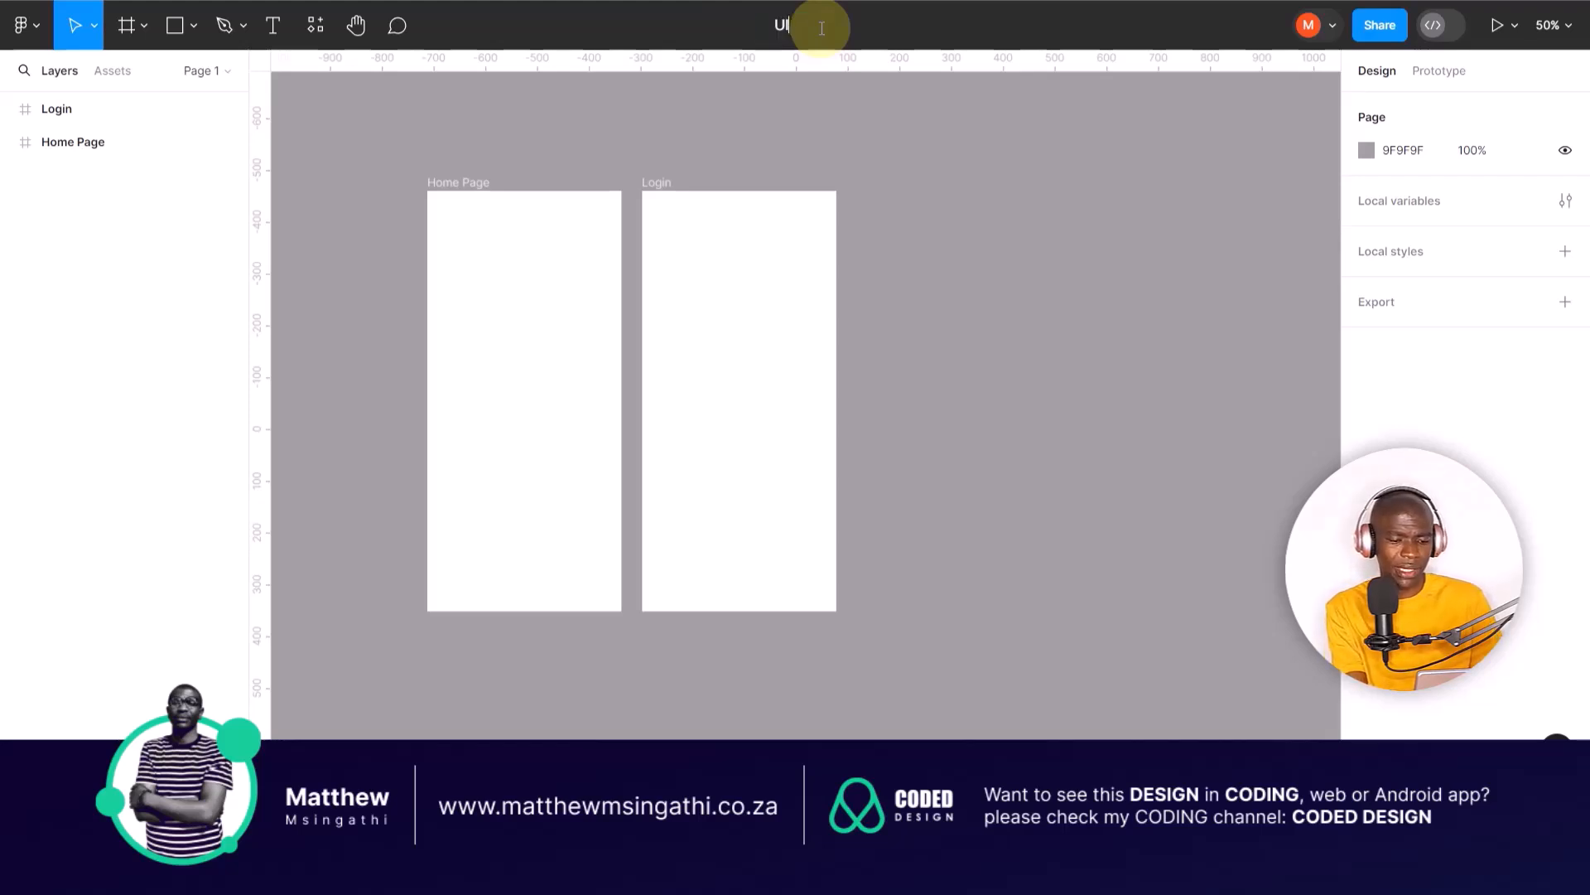
{"action": "type", "text": "-Course"}
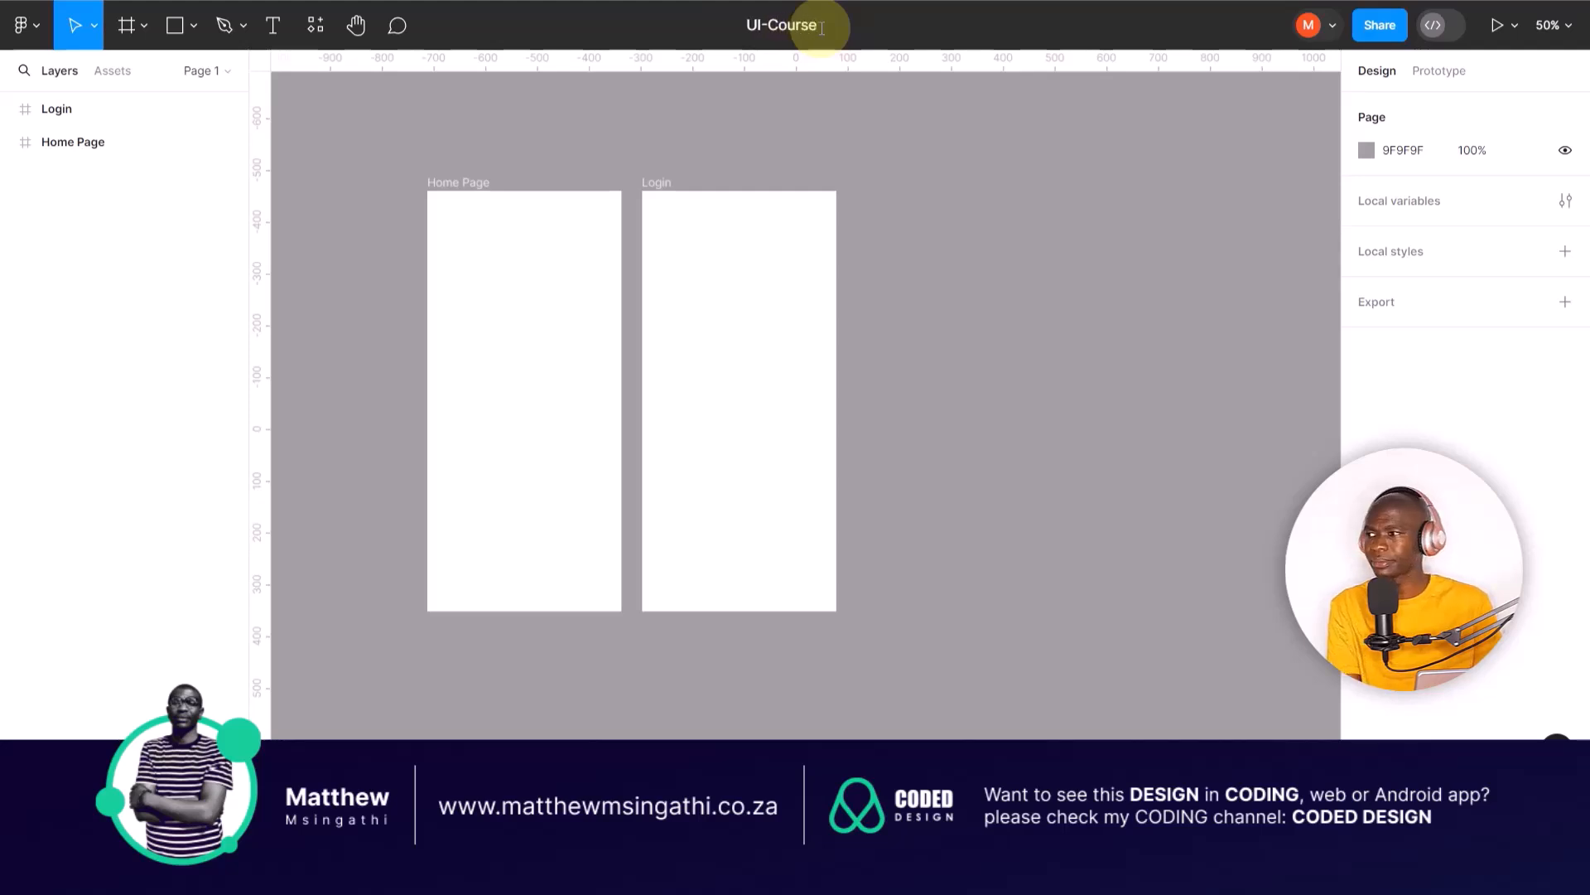
{"action": "left_click", "coordinate": [902, 252]}
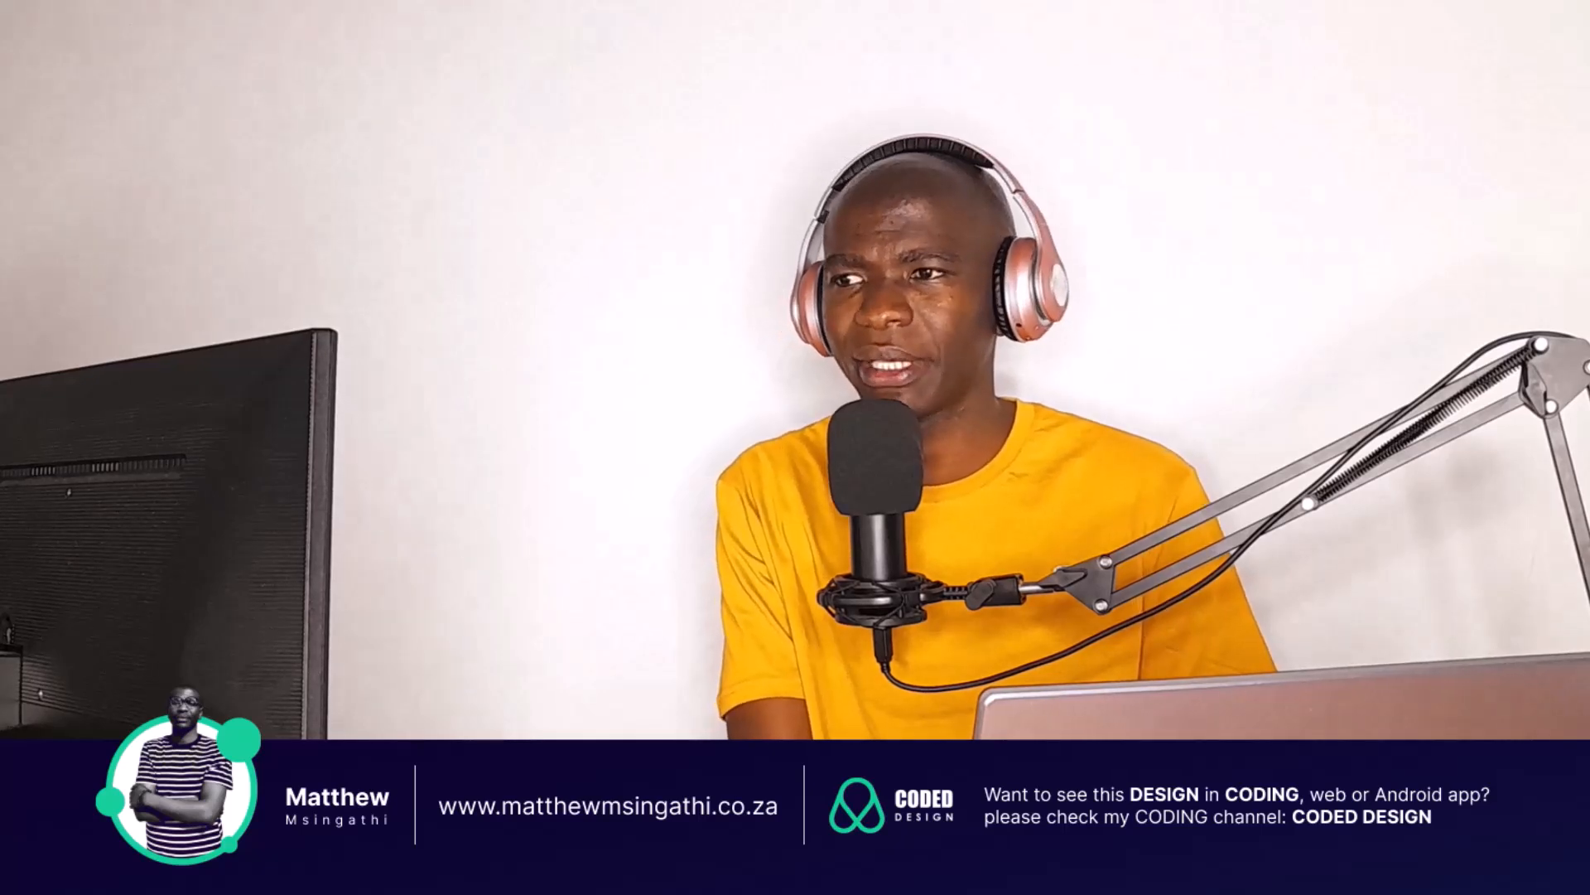
{"action": "left_click", "coordinate": [146, 25]}
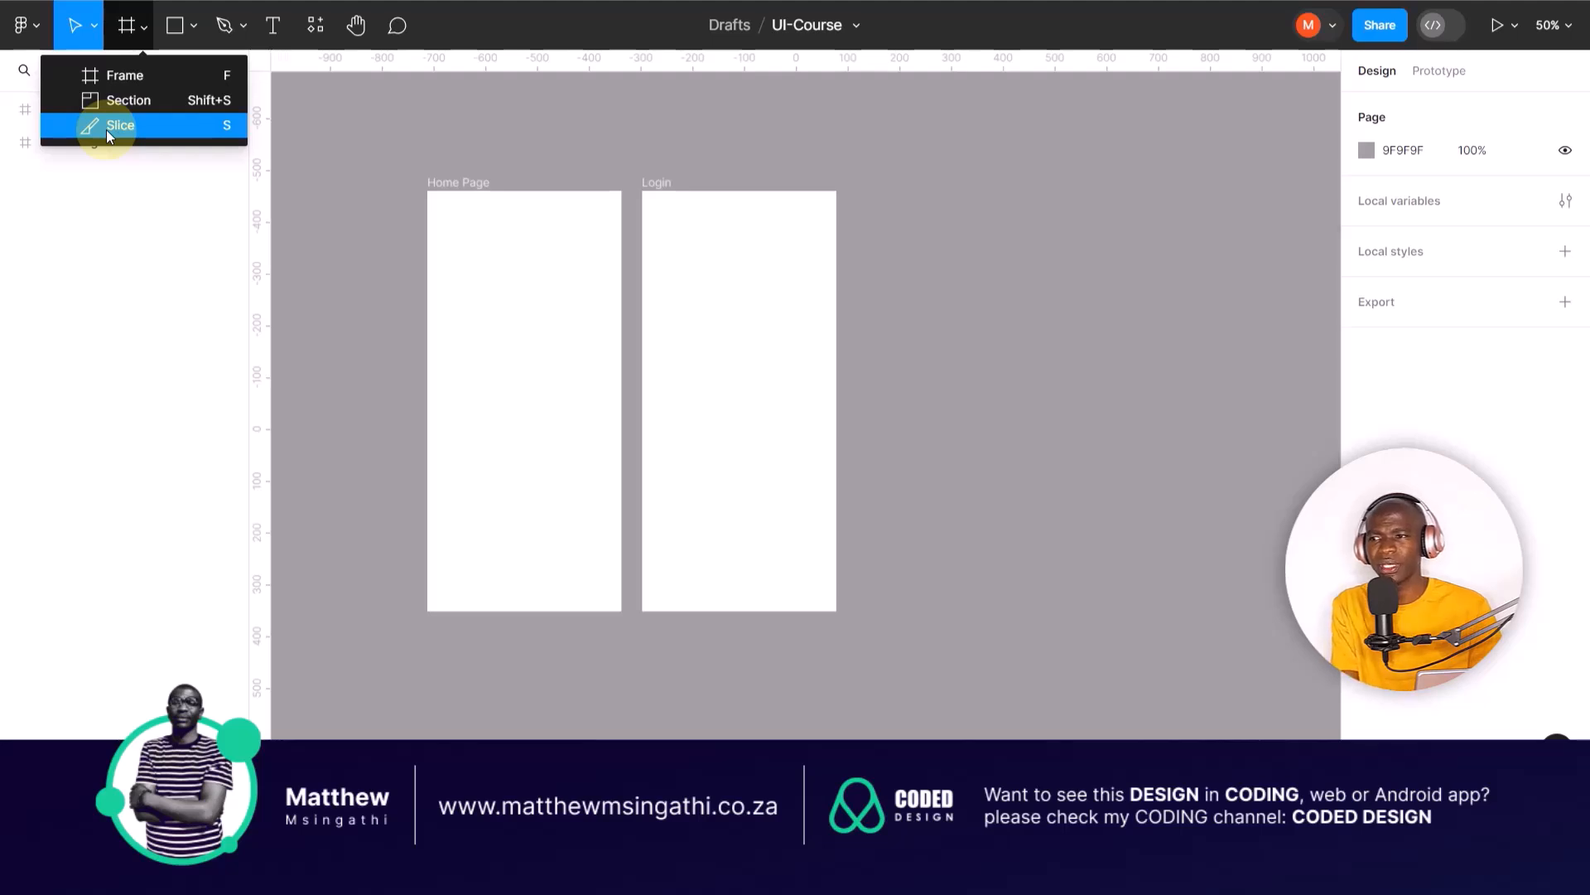
{"action": "left_click", "coordinate": [96, 28]}
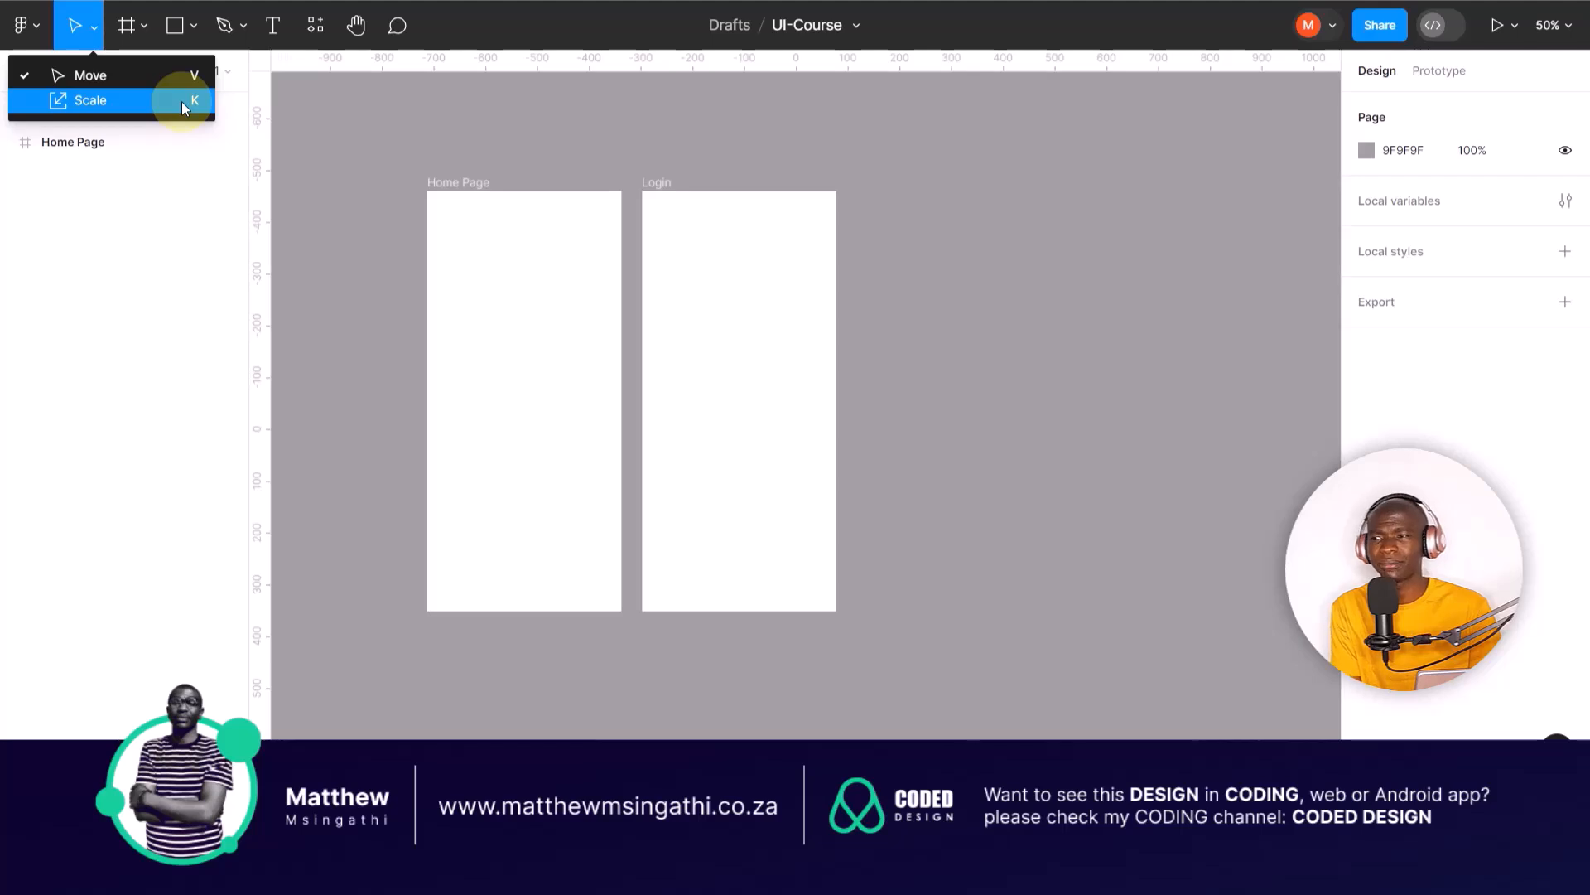
{"action": "left_click", "coordinate": [273, 25]}
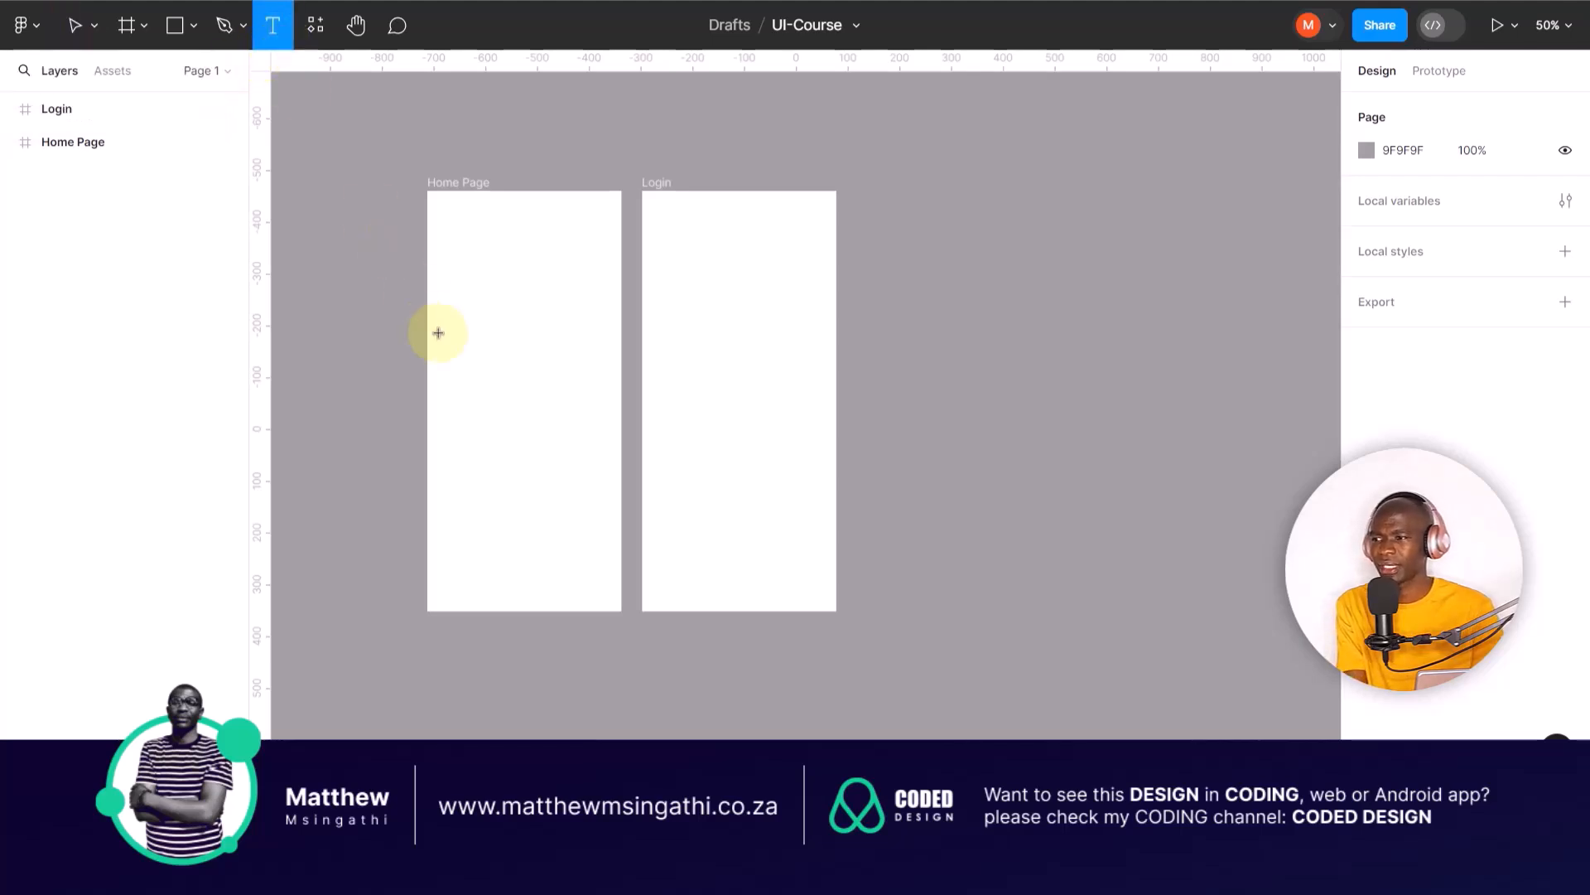
{"action": "left_click", "coordinate": [463, 338]}
{"action": "type", "text": "mnmn"}
{"action": "key", "text": "Escape"}
Step: Delete the Home Page and Login frames from the canvas
{"action": "left_click", "coordinate": [456, 180]}
{"action": "key", "text": "Delete"}
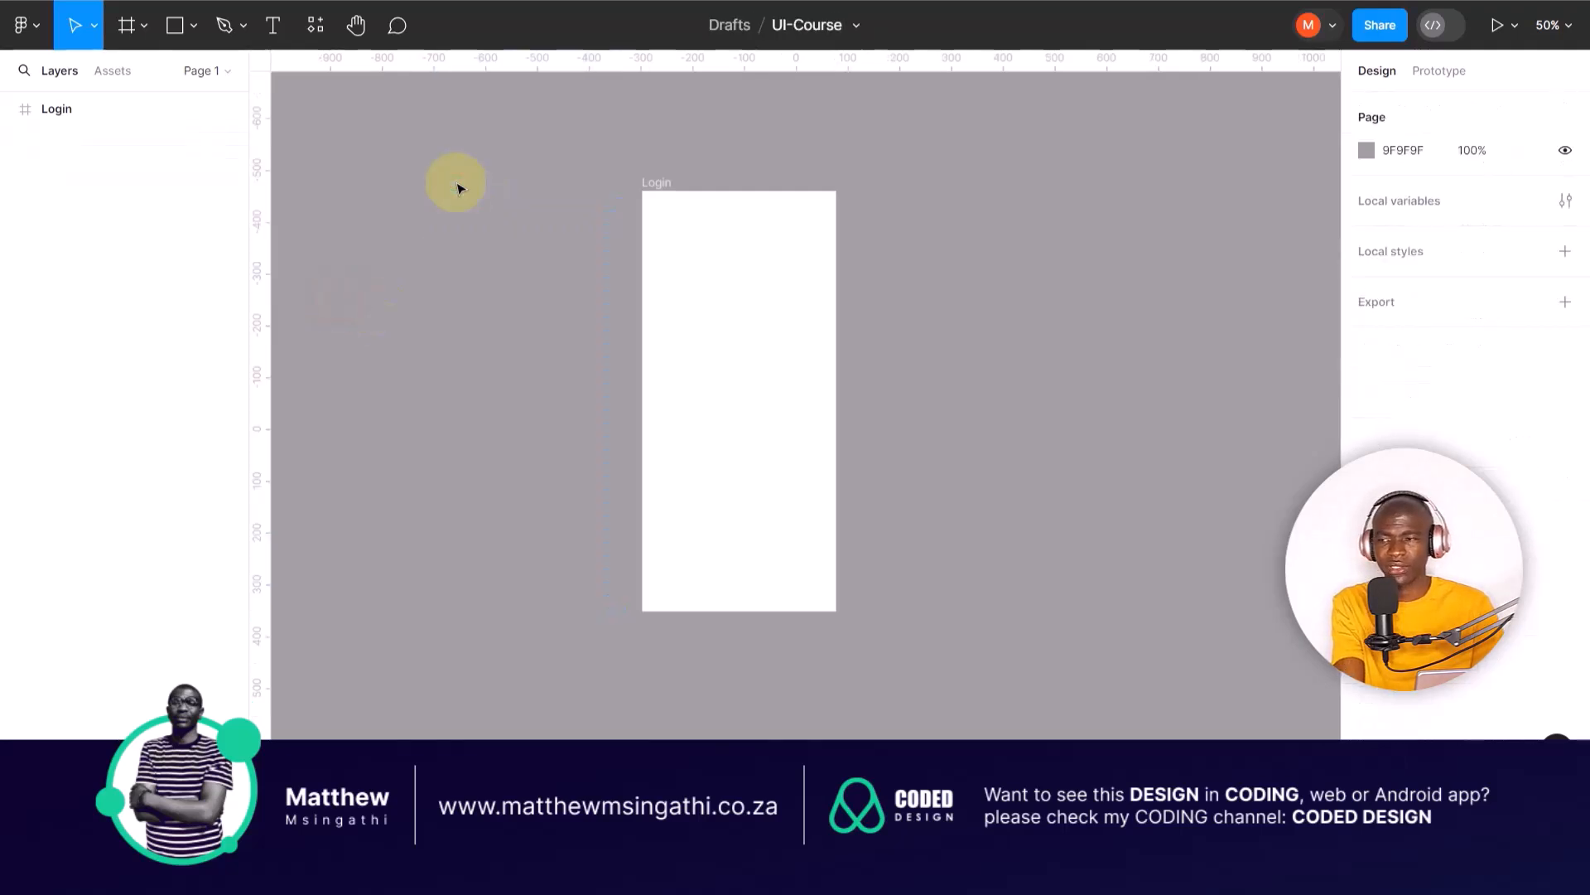
{"action": "left_click", "coordinate": [655, 185]}
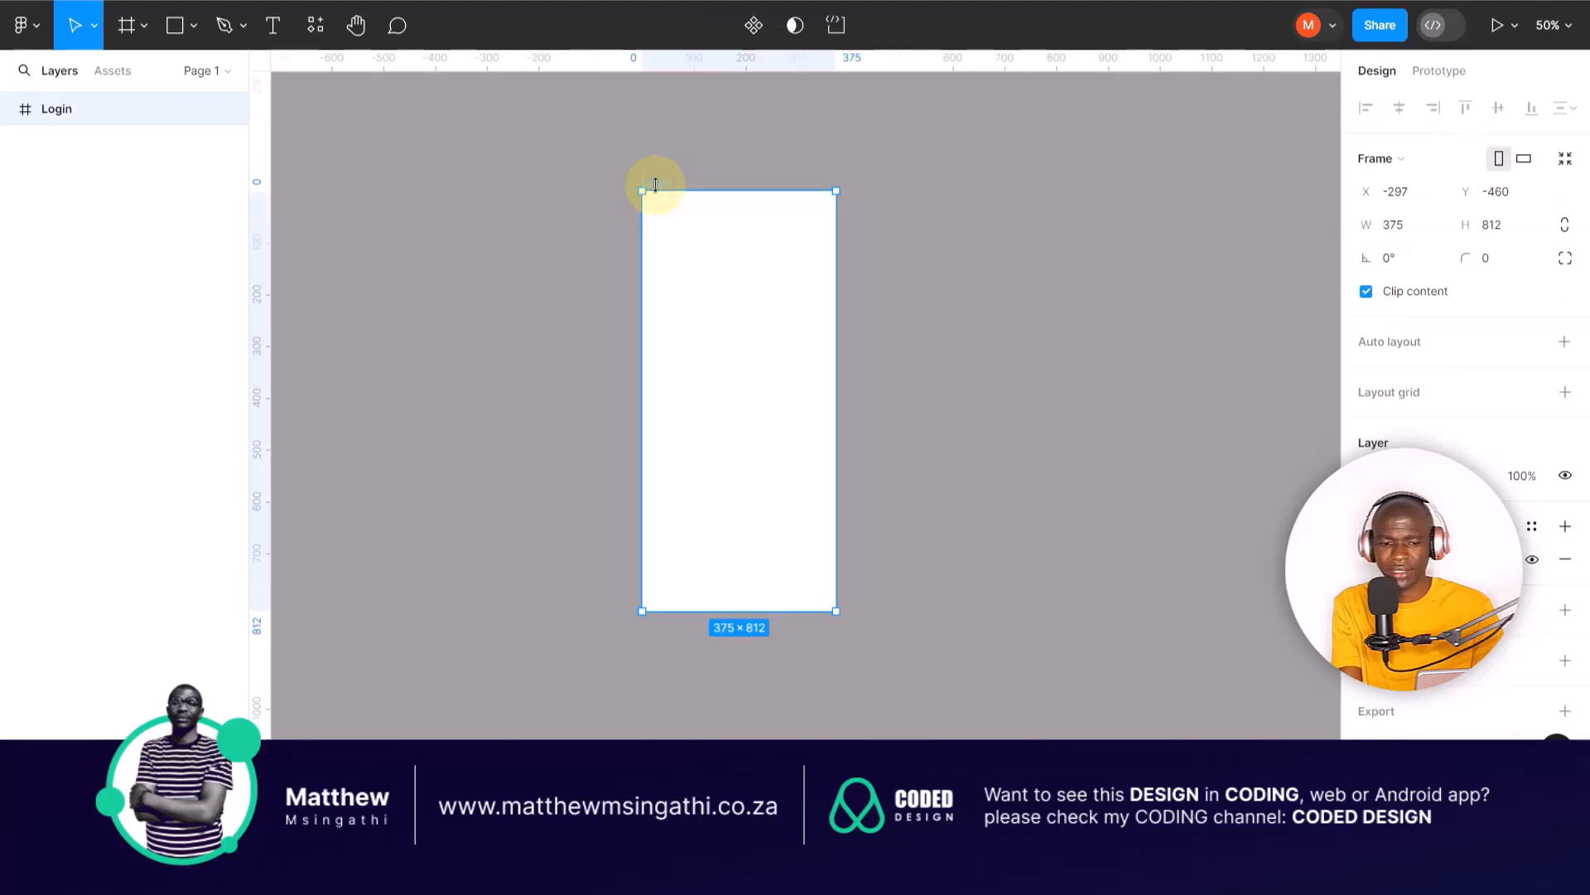
{"action": "key", "text": "Delete"}
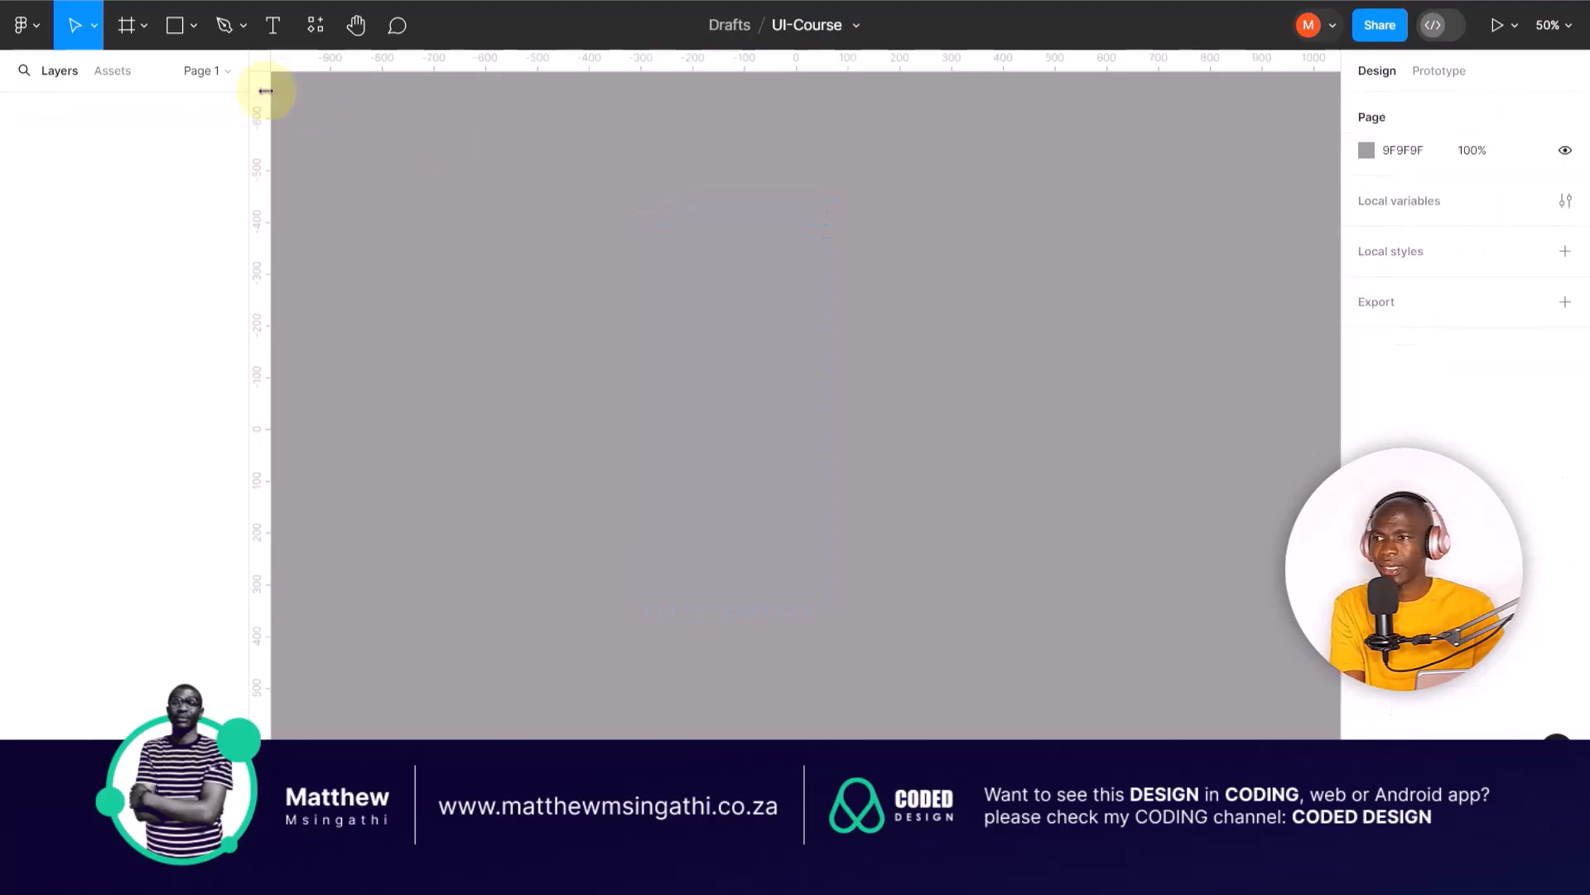
Step: Draw a large landscape frame of about 1910 × 1122 on the empty page
{"action": "left_click", "coordinate": [127, 23]}
{"action": "left_click_drag", "start_coordinate": [306, 129], "coordinate": [1295, 710]}
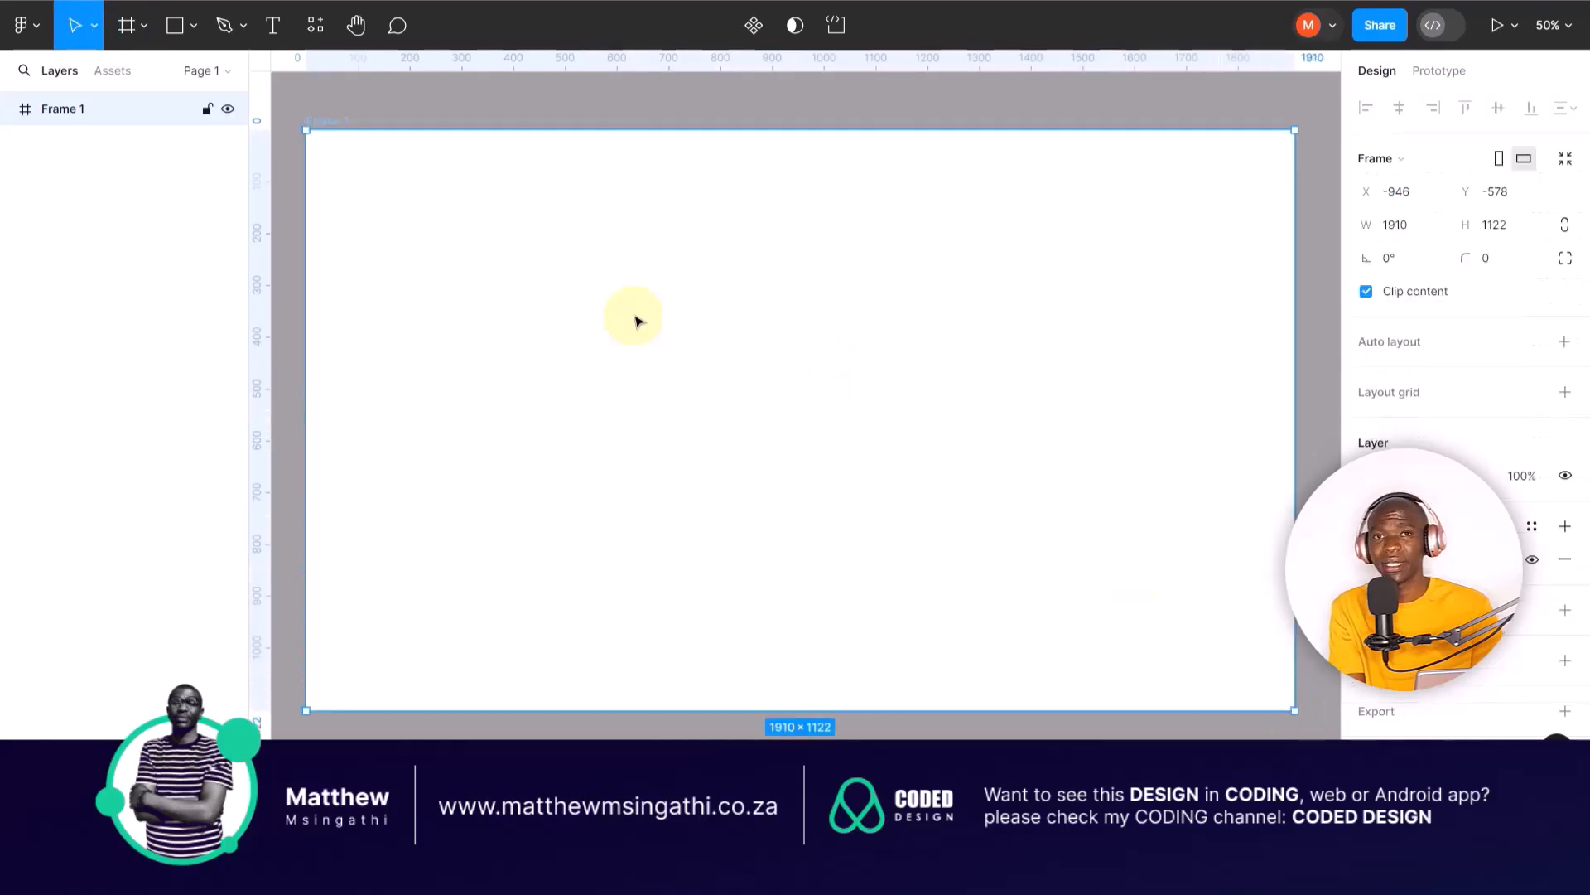
{"action": "left_click", "coordinate": [502, 112]}
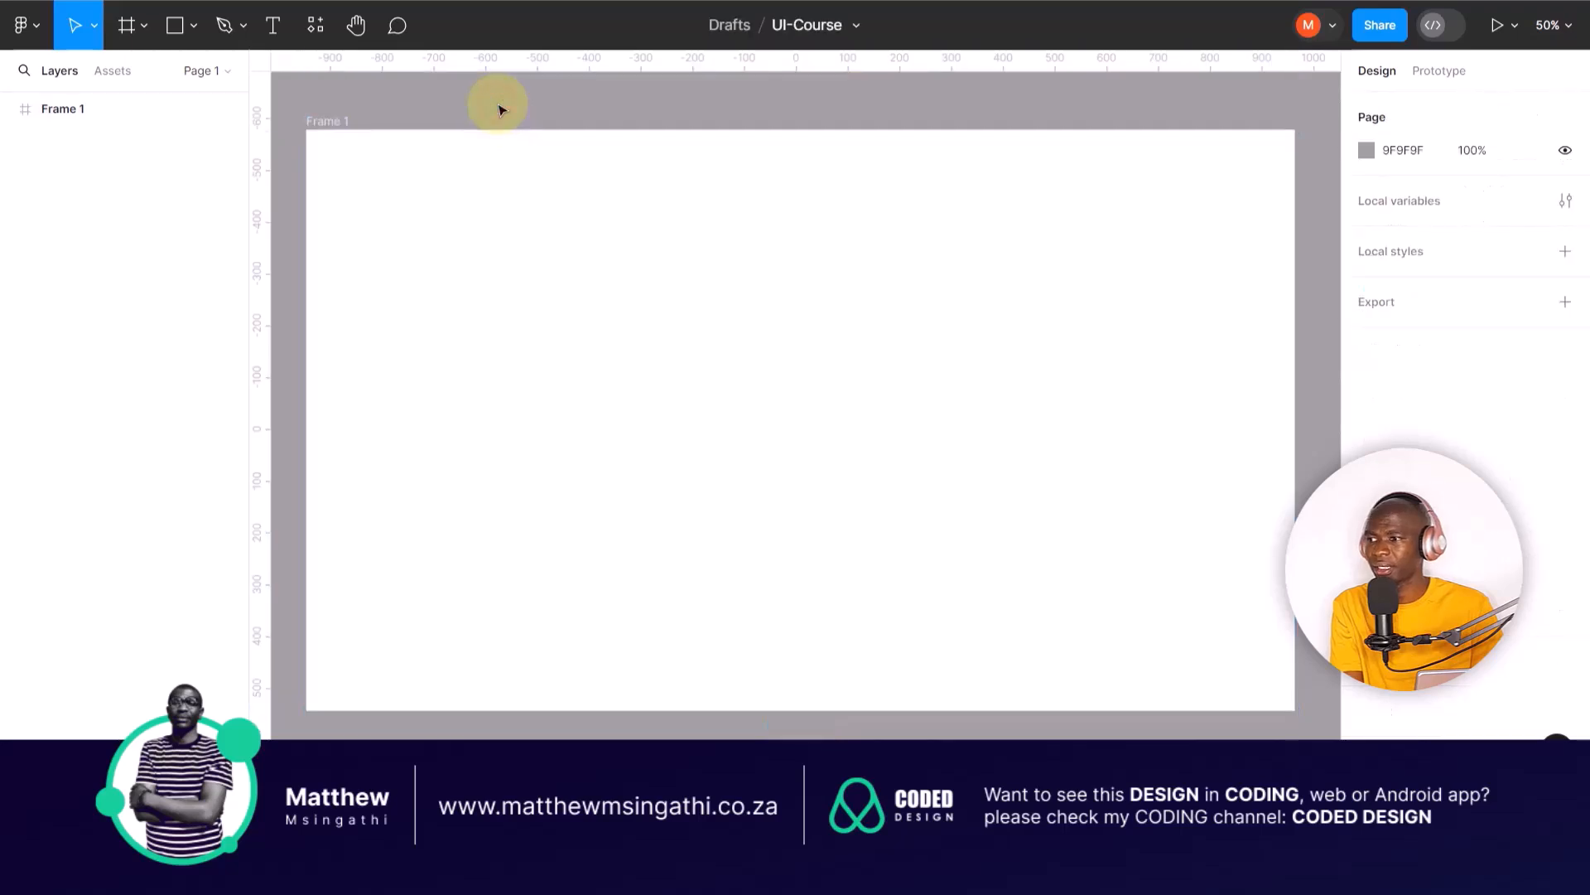
Step: Add a text layer reading "Sample text" inside the landscape frame at about X 496, Y 480
{"action": "left_click", "coordinate": [273, 25]}
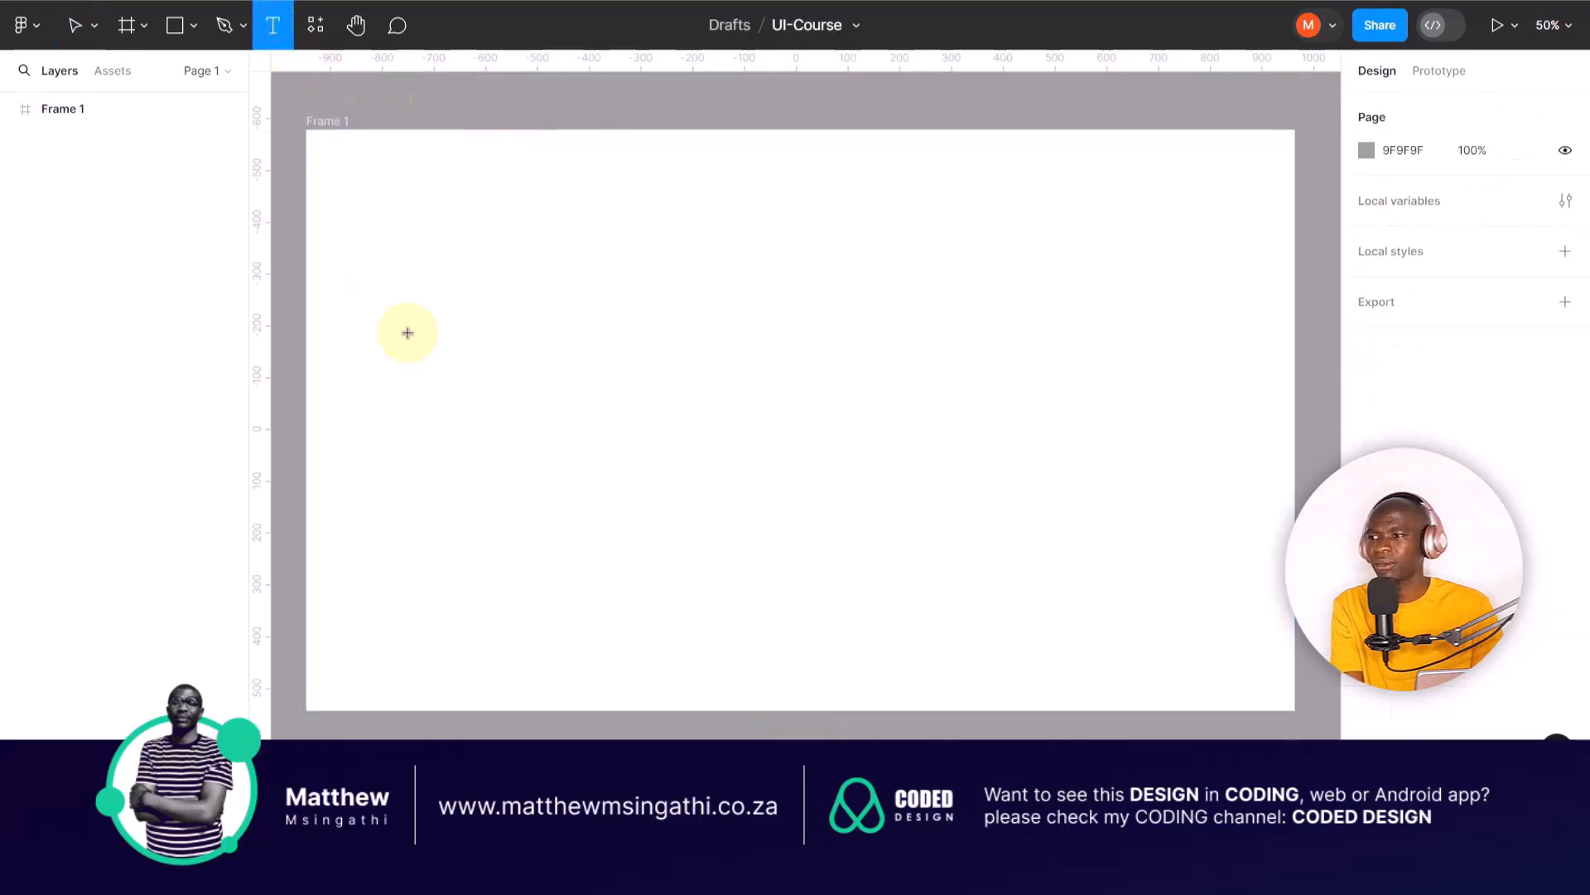
{"action": "left_click", "coordinate": [560, 378]}
{"action": "type", "text": "Sam"}
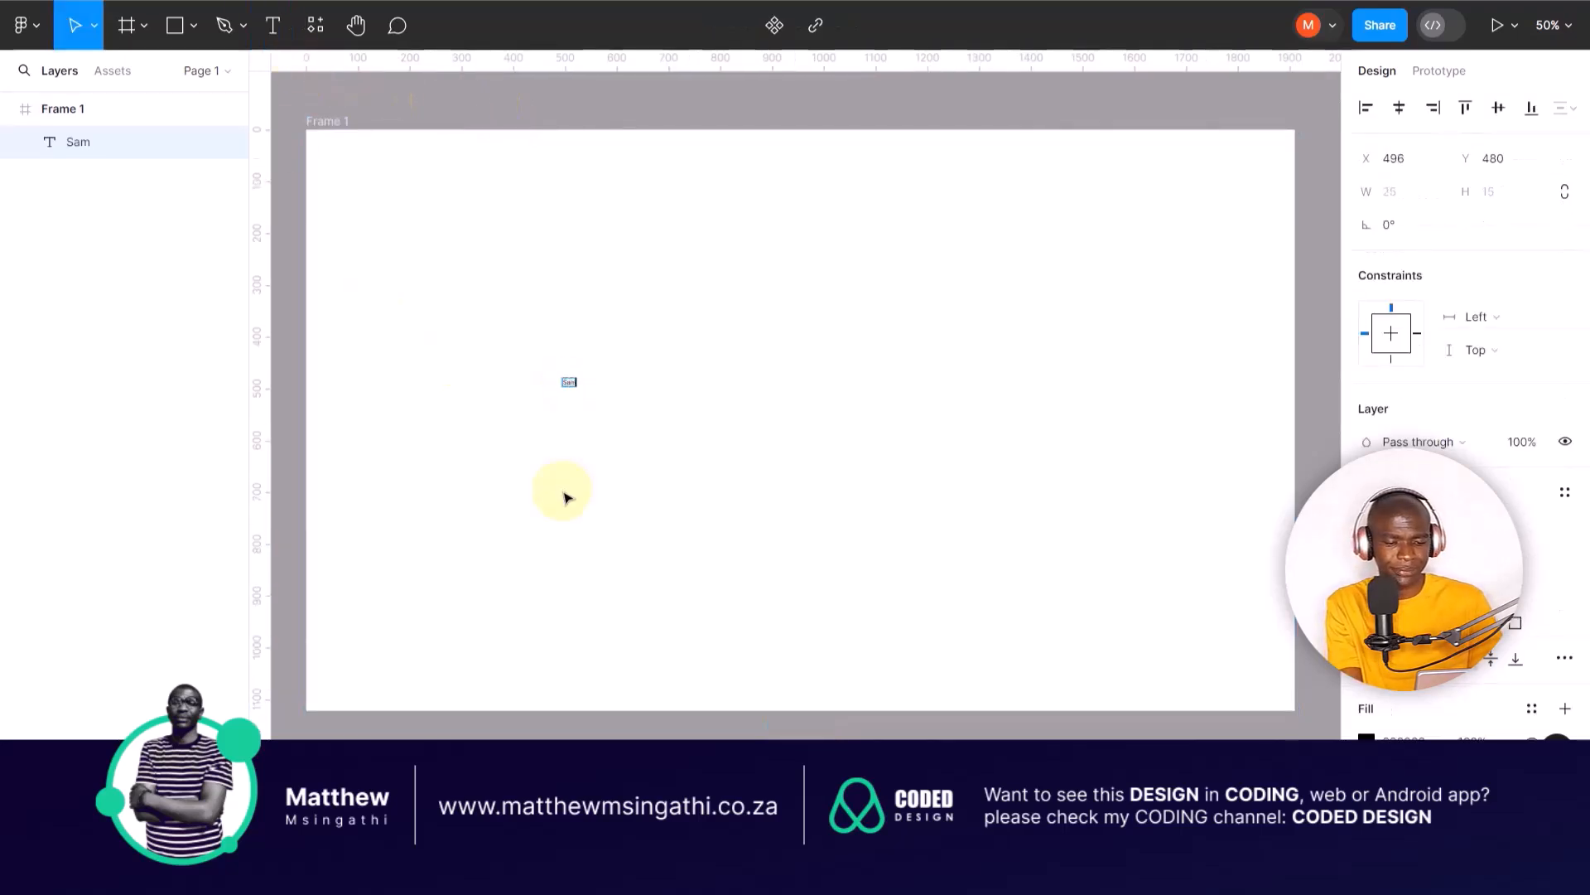
{"action": "type", "text": "ple text"}
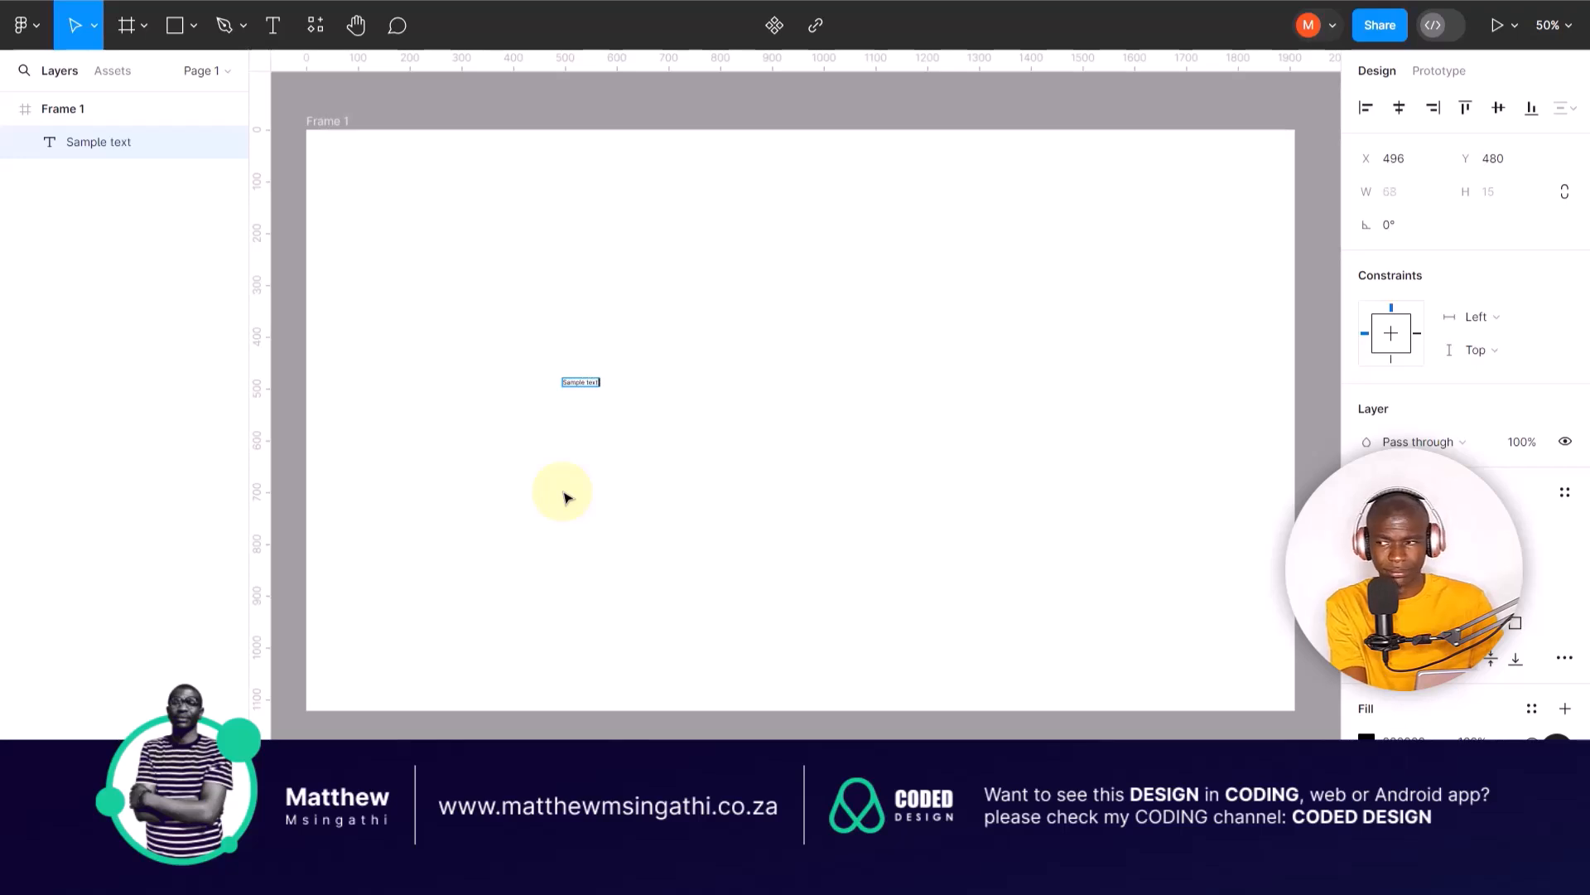
{"action": "key", "text": "Escape"}
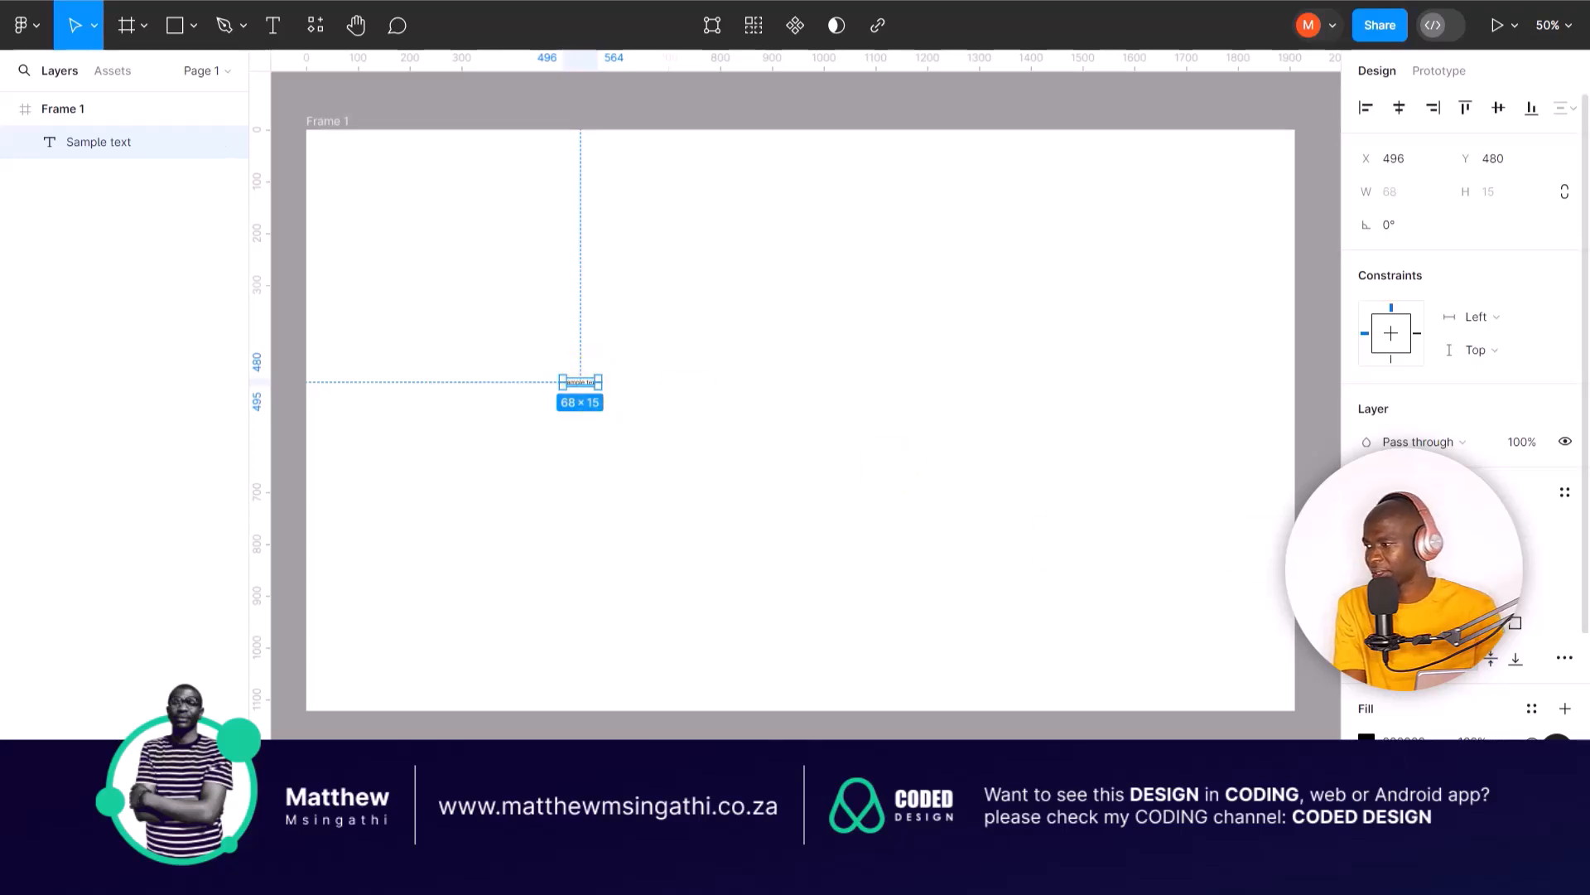
Step: Set the font size of the "Sample text" layer to 64
{"action": "left_click", "coordinate": [1545, 565]}
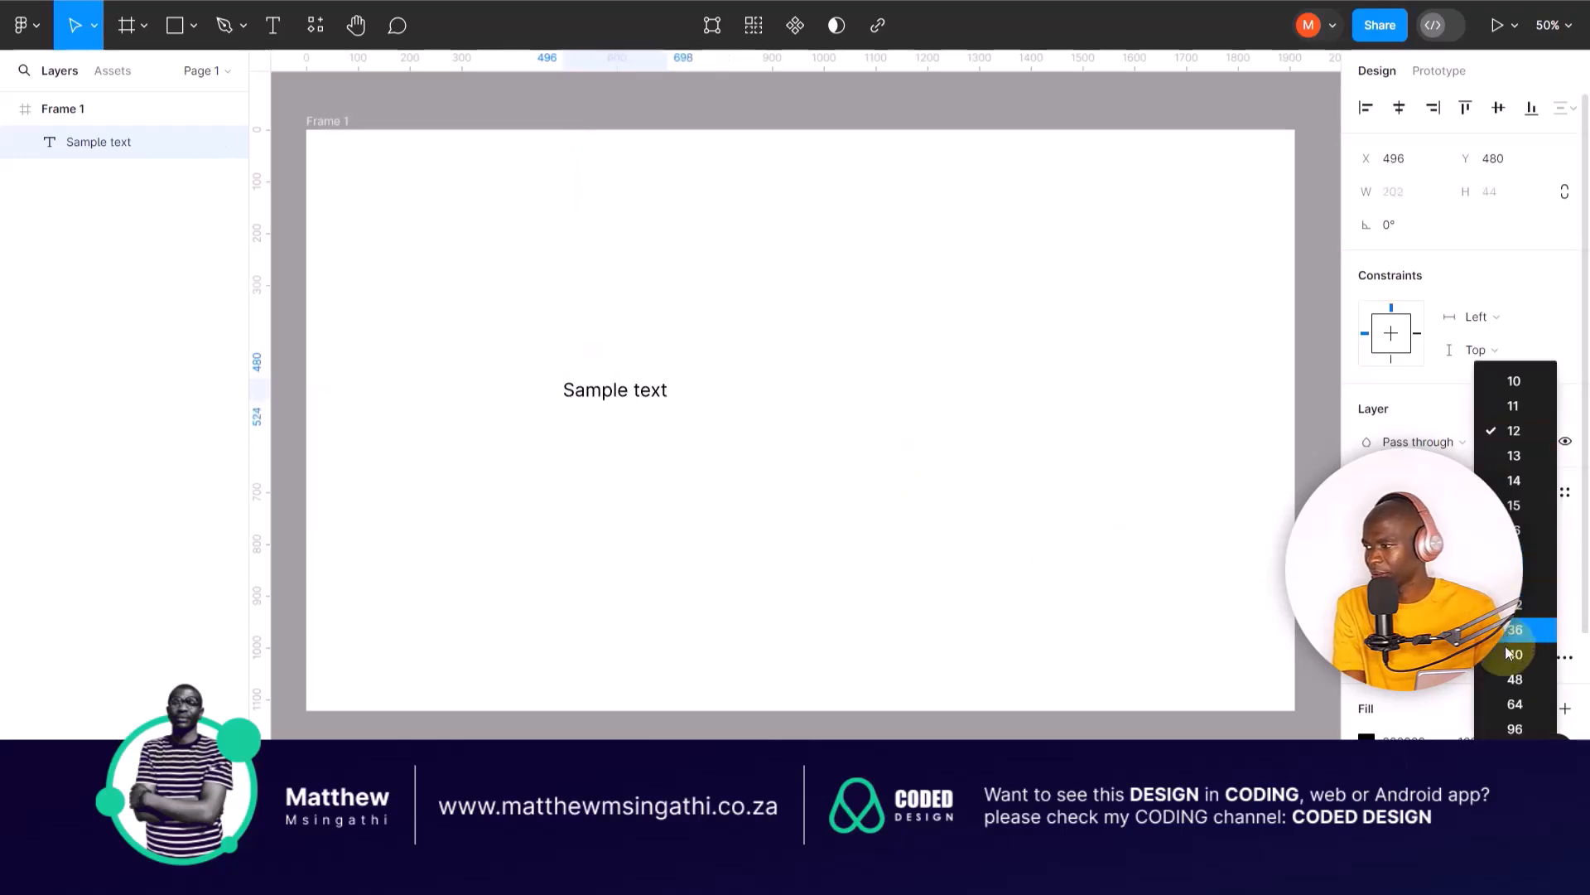
{"action": "left_click", "coordinate": [1517, 680]}
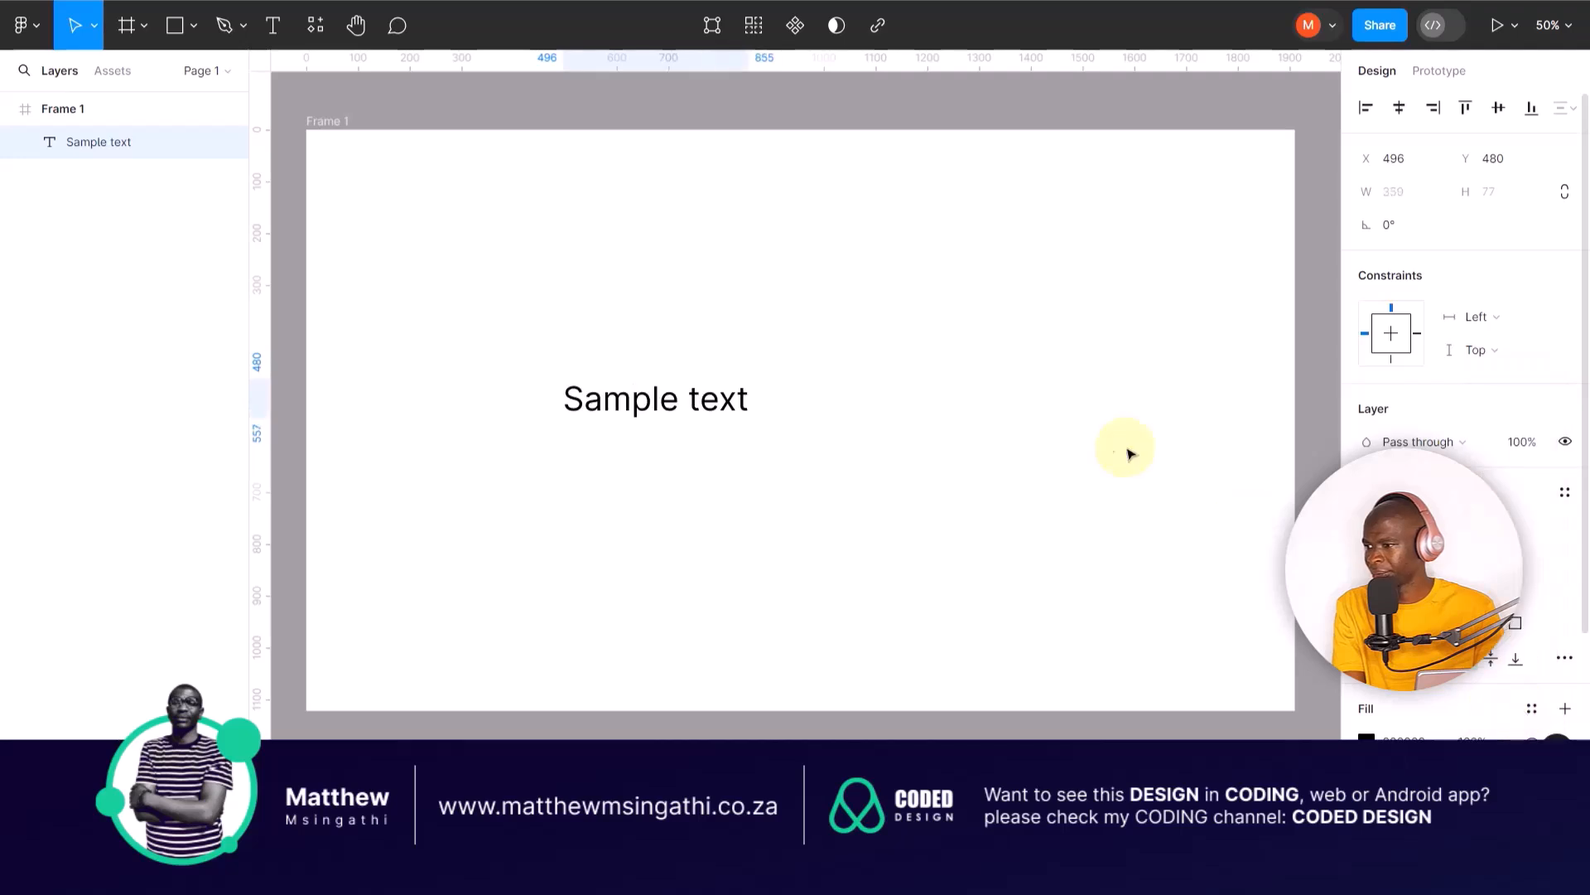
{"action": "left_click", "coordinate": [1110, 444]}
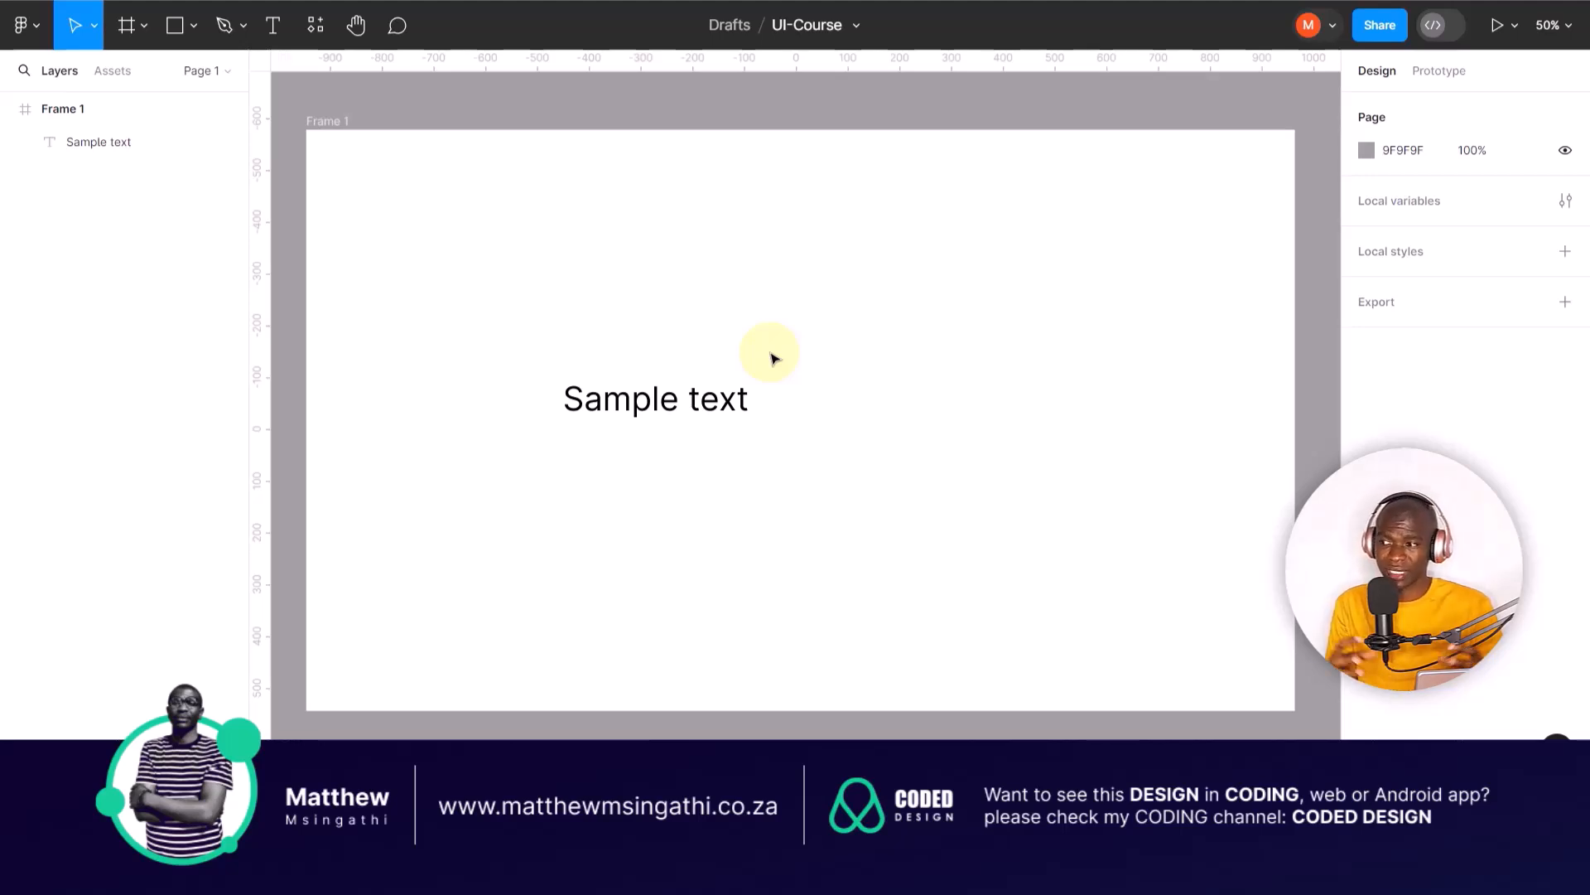
Step: Resize the "Sample text" box to about 588 × 79 without scaling its lettering
{"action": "left_click", "coordinate": [745, 397]}
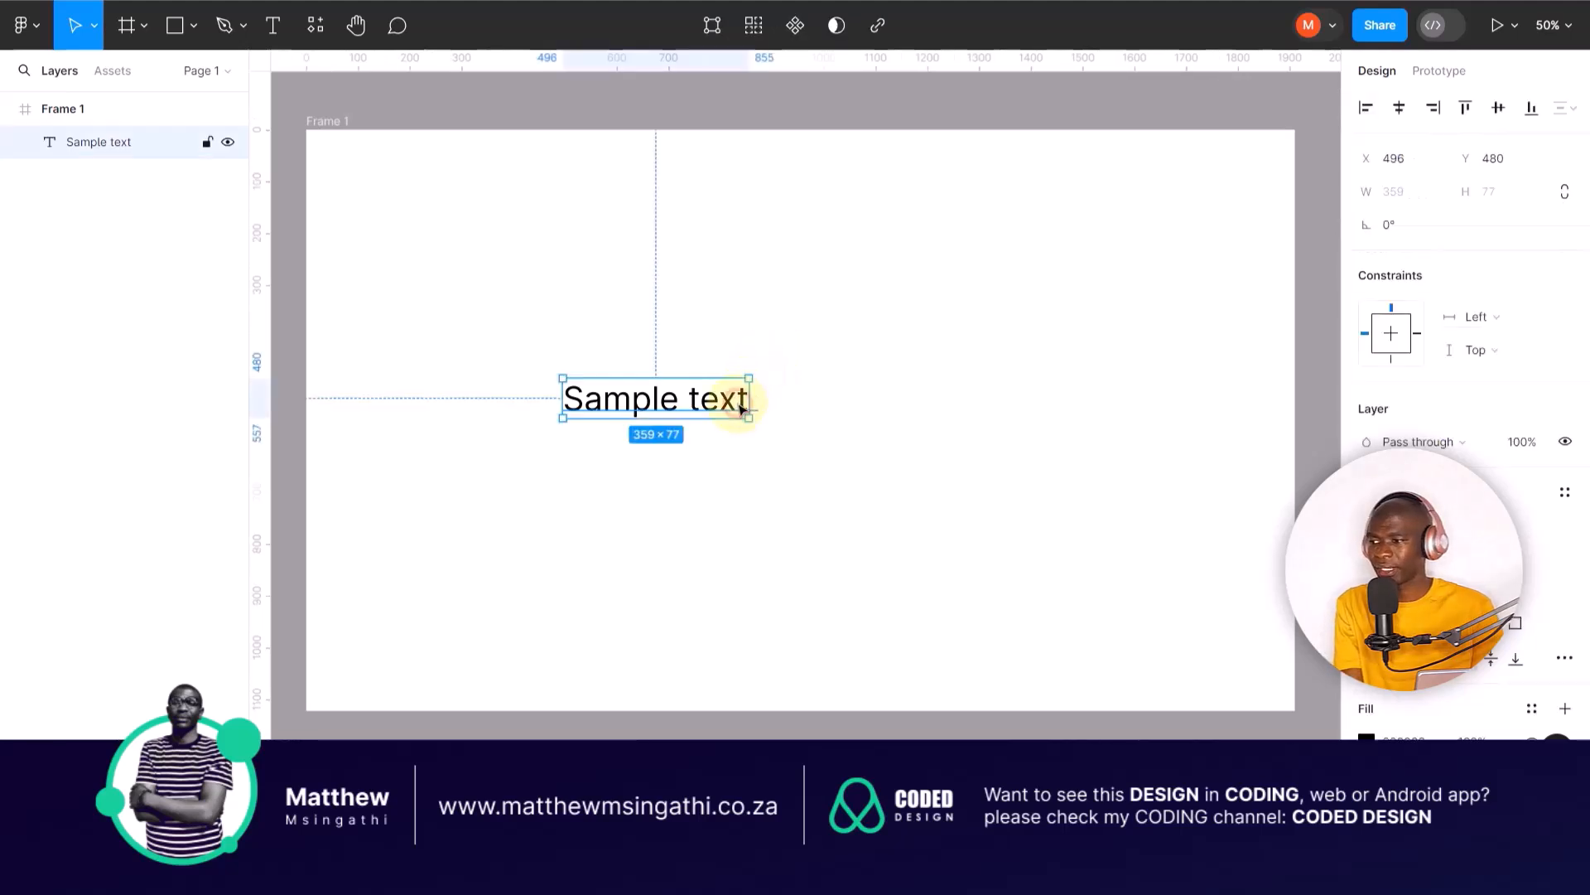
{"action": "left_click_drag", "start_coordinate": [747, 379], "coordinate": [867, 378]}
{"action": "left_click", "coordinate": [479, 246]}
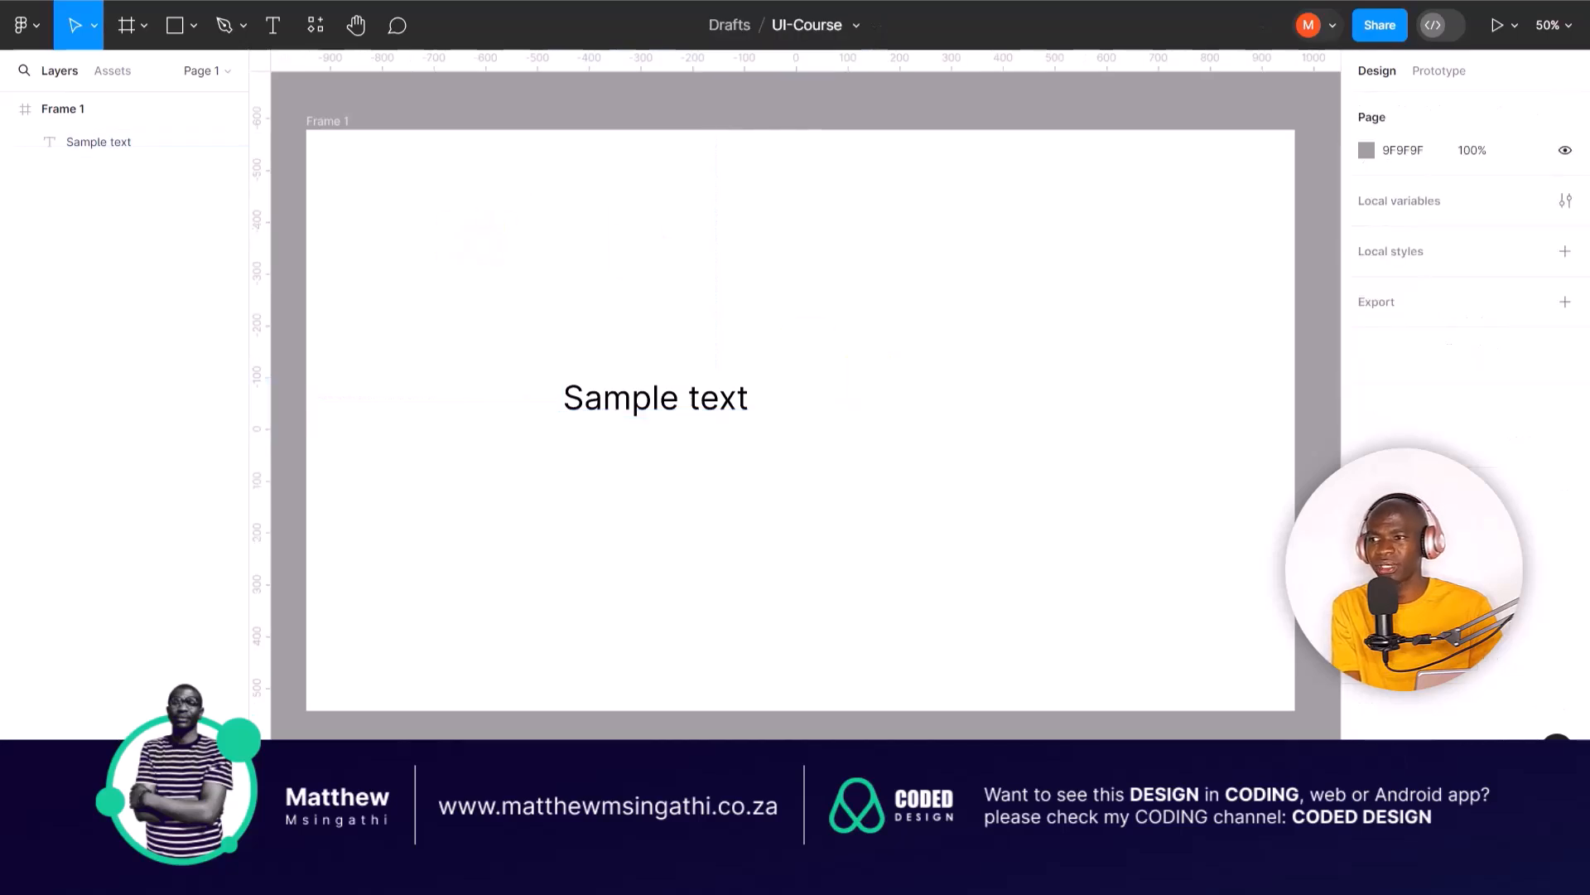
Step: Enlarge the "Sample text" box together with its lettering to about 841 × 113 using the Scale tool
{"action": "left_click", "coordinate": [95, 28]}
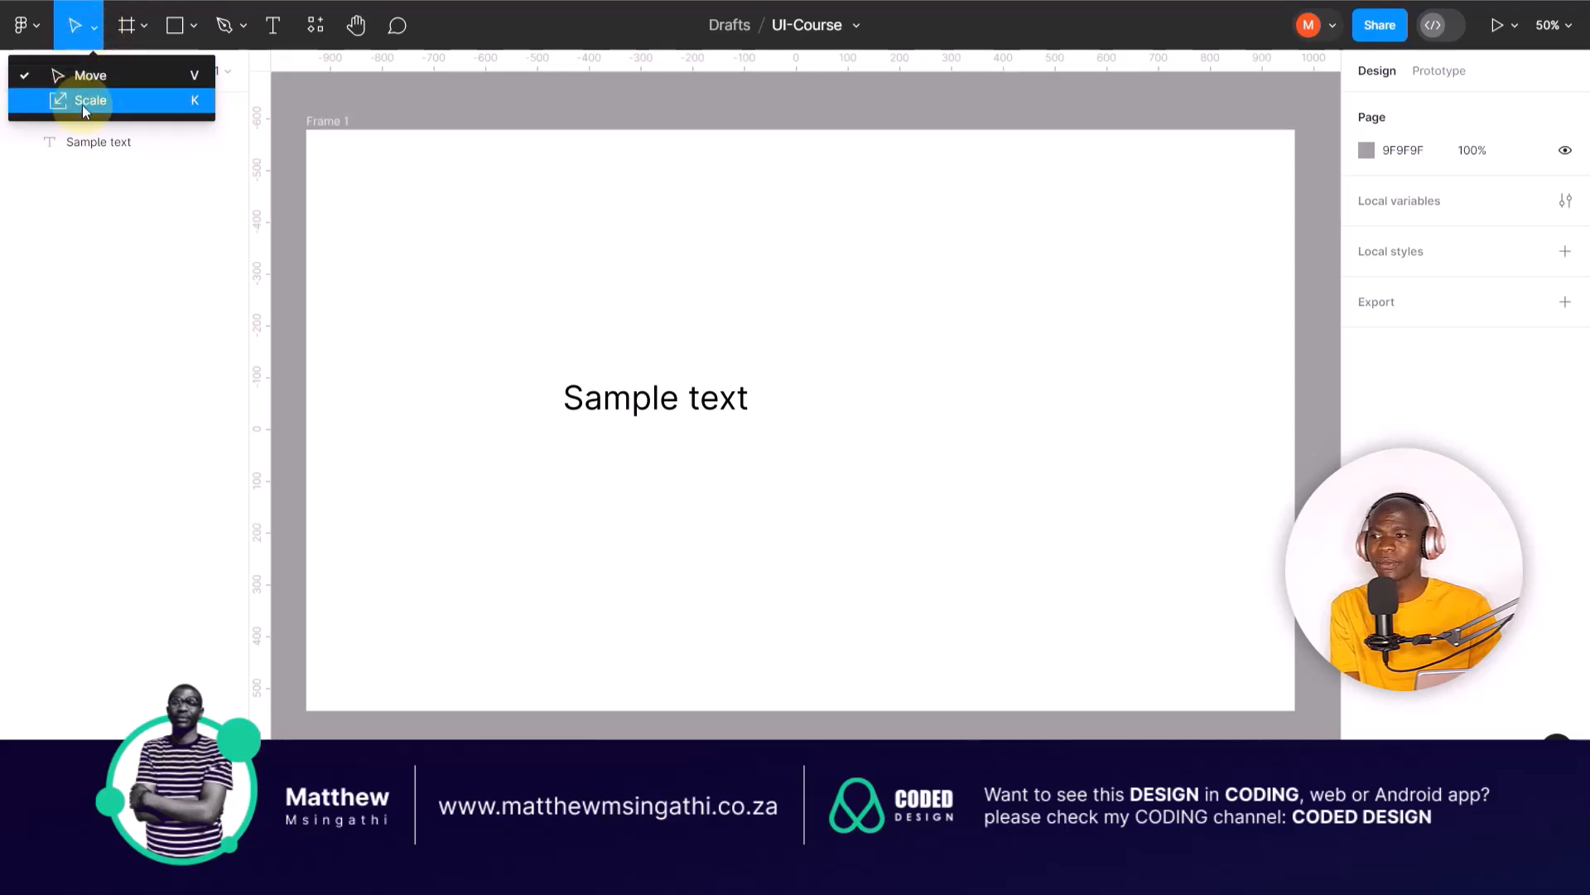
{"action": "left_click", "coordinate": [679, 333]}
{"action": "left_click", "coordinate": [688, 398]}
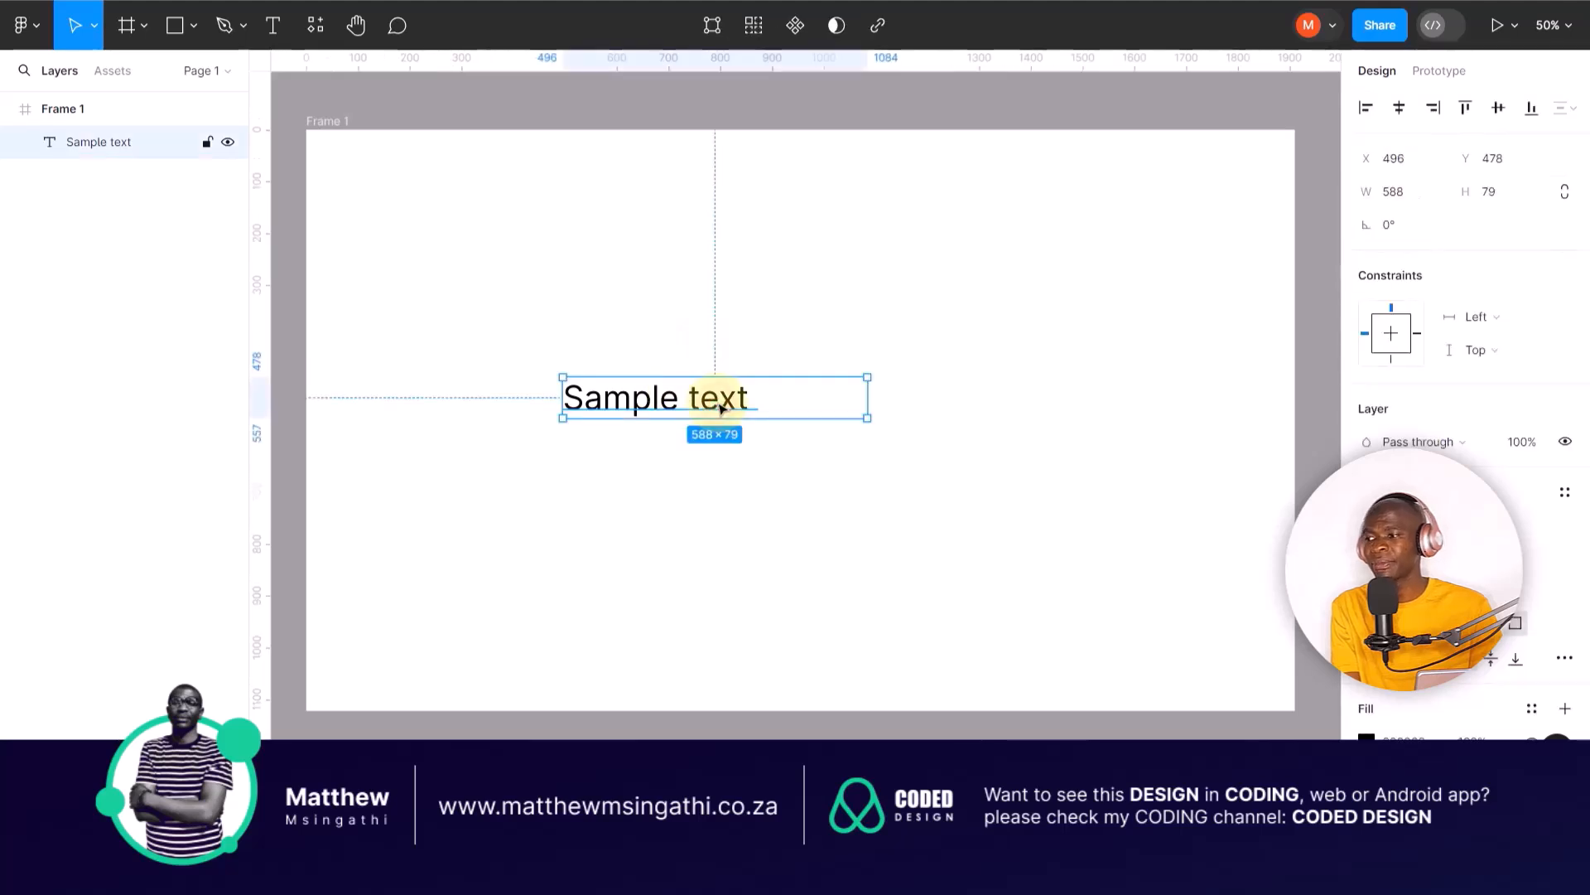
{"action": "left_click", "coordinate": [93, 27]}
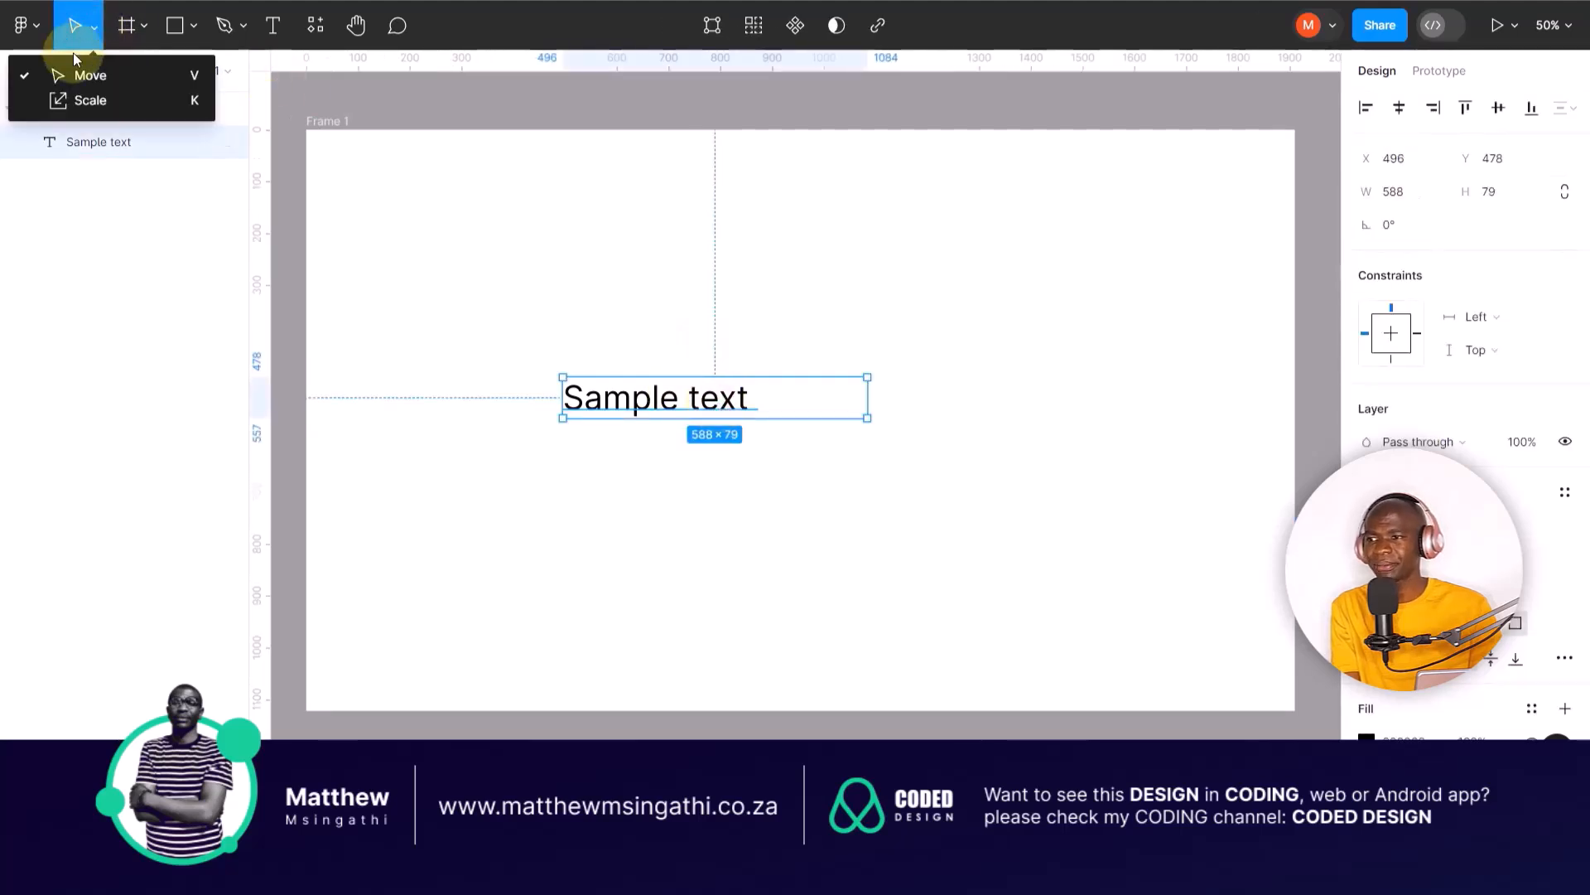
{"action": "left_click", "coordinate": [74, 103]}
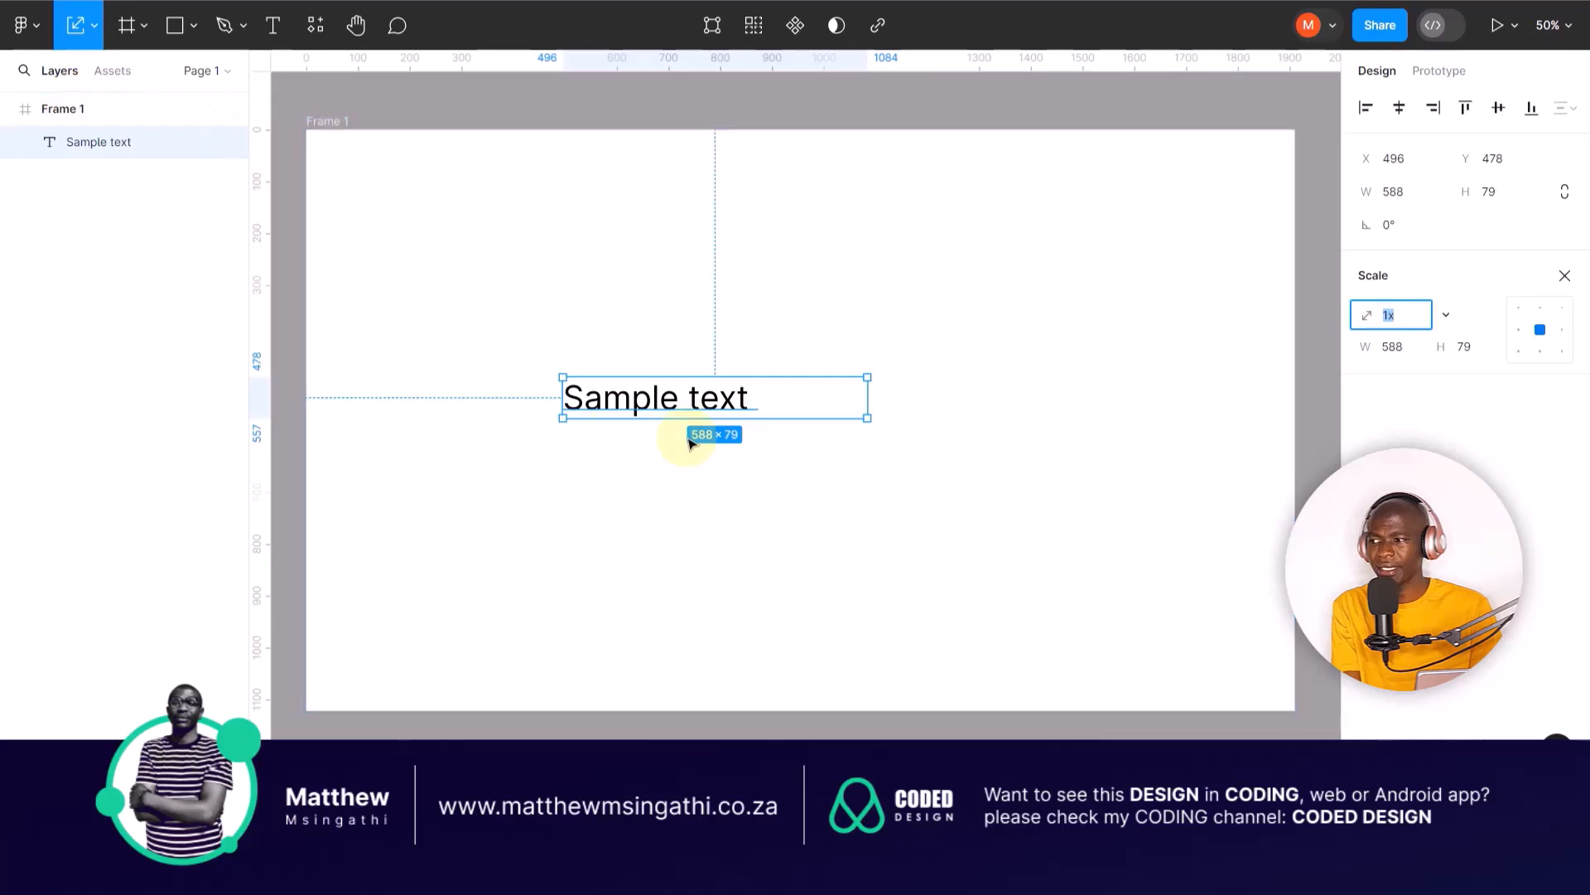
{"action": "left_click_drag", "start_coordinate": [868, 378], "coordinate": [957, 341]}
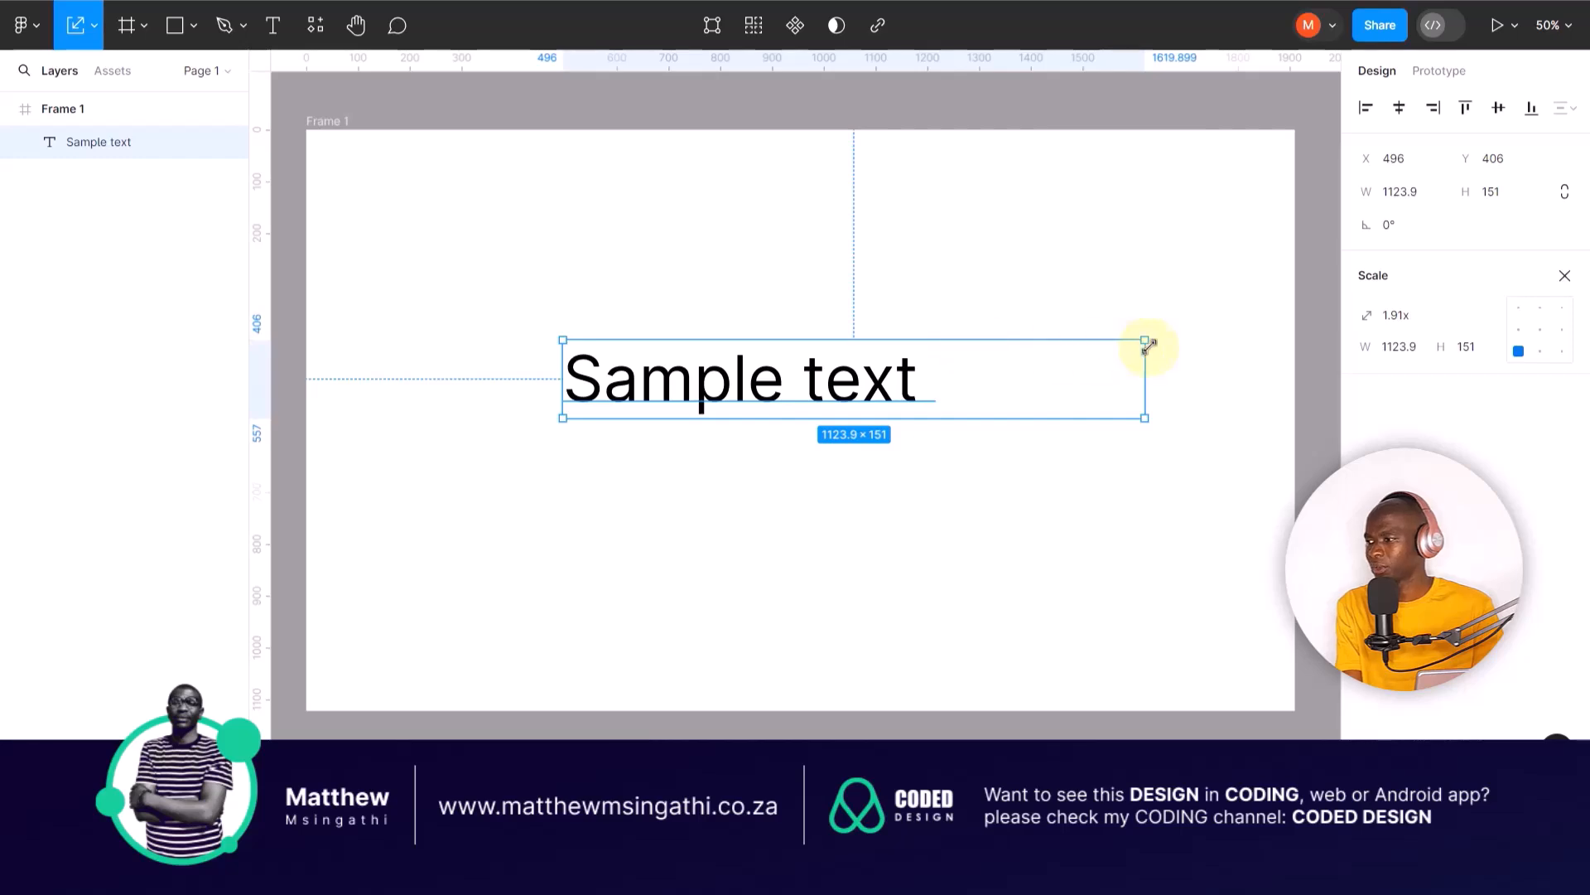
{"action": "left_click_drag", "start_coordinate": [1145, 341], "coordinate": [983, 359]}
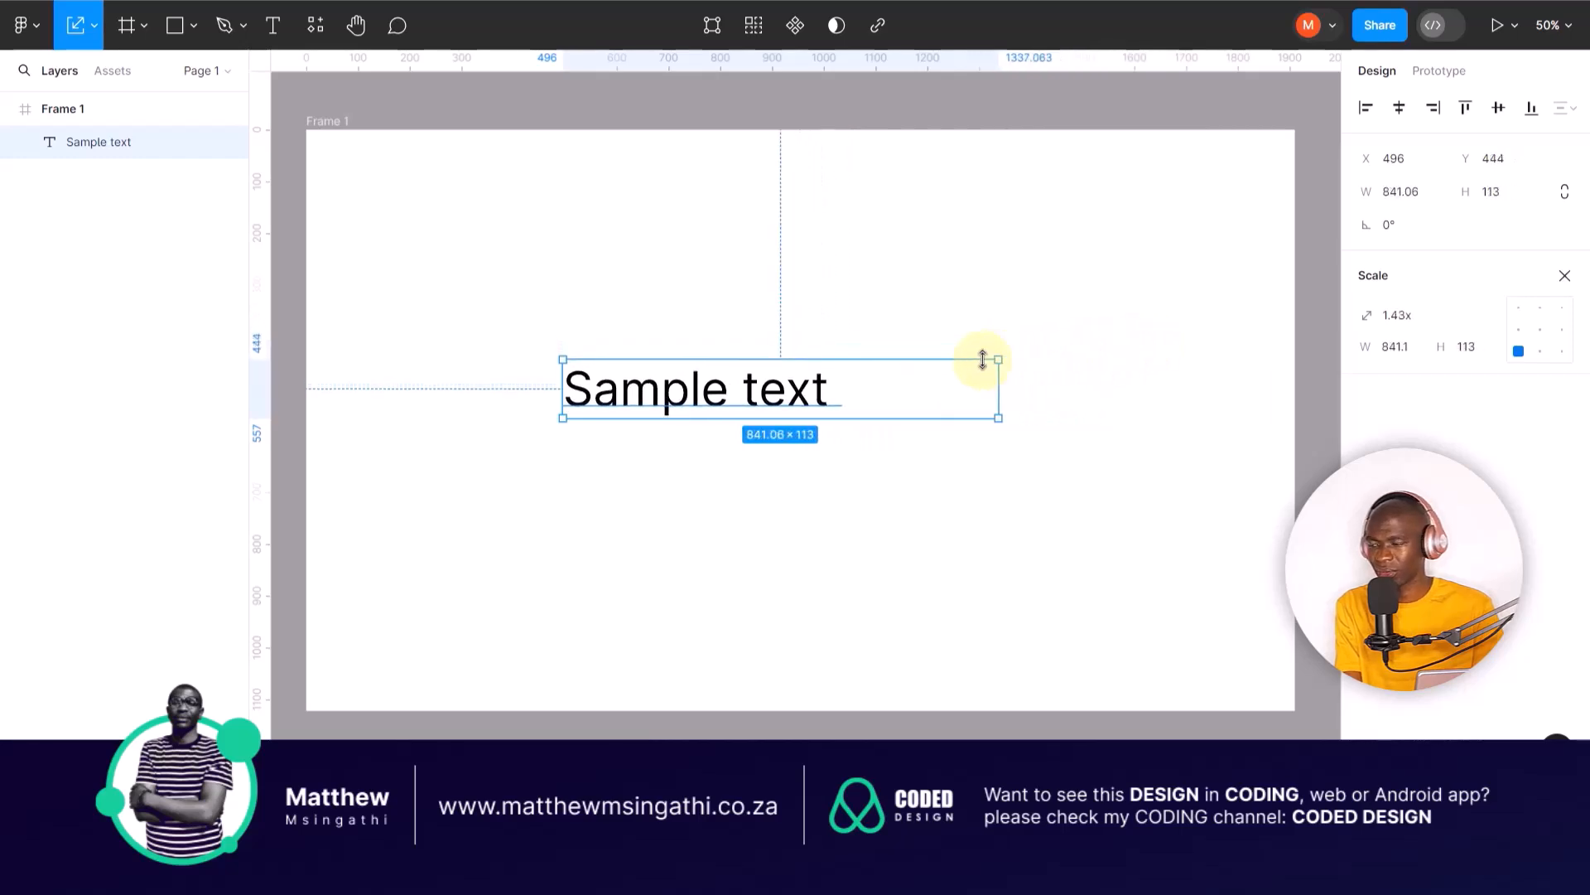
{"action": "left_click", "coordinate": [922, 318]}
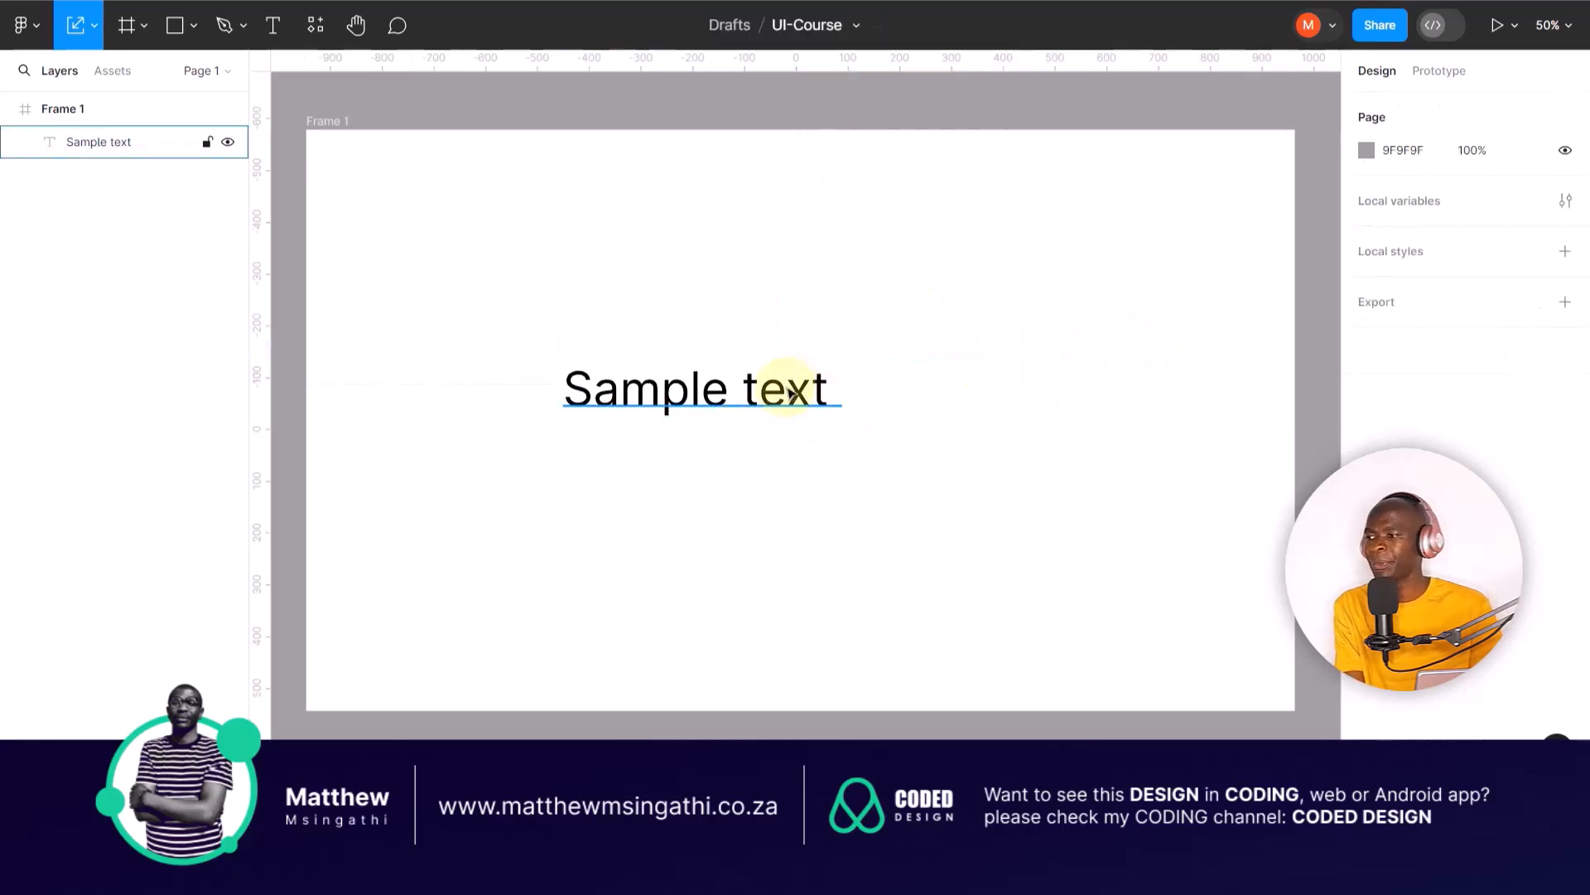
{"action": "left_click", "coordinate": [782, 396]}
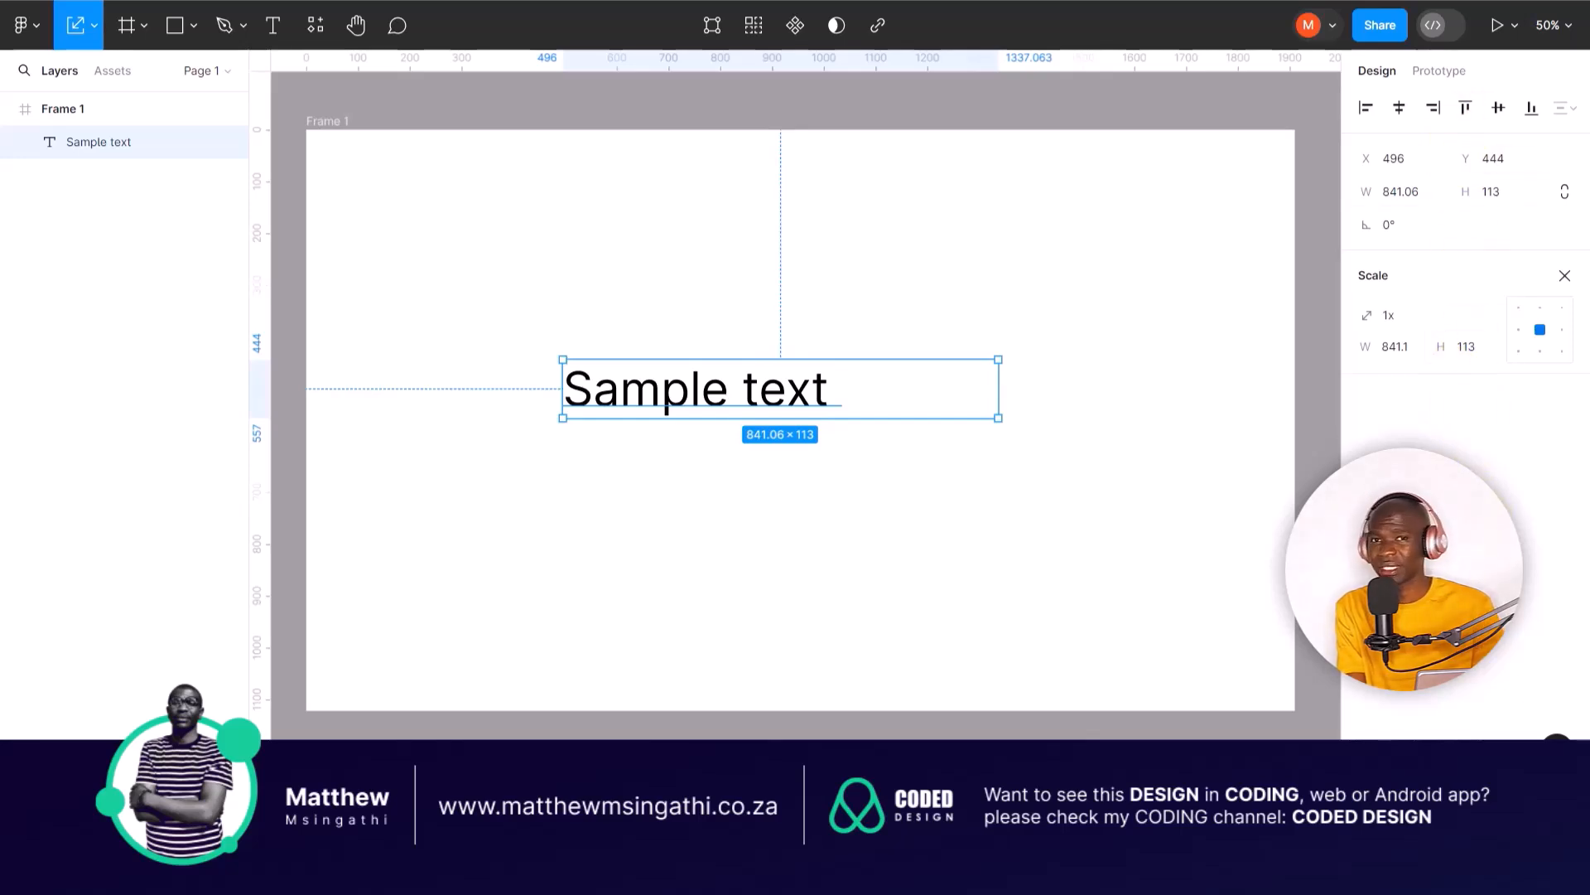
{"action": "left_click", "coordinate": [774, 495]}
{"action": "left_click", "coordinate": [783, 394]}
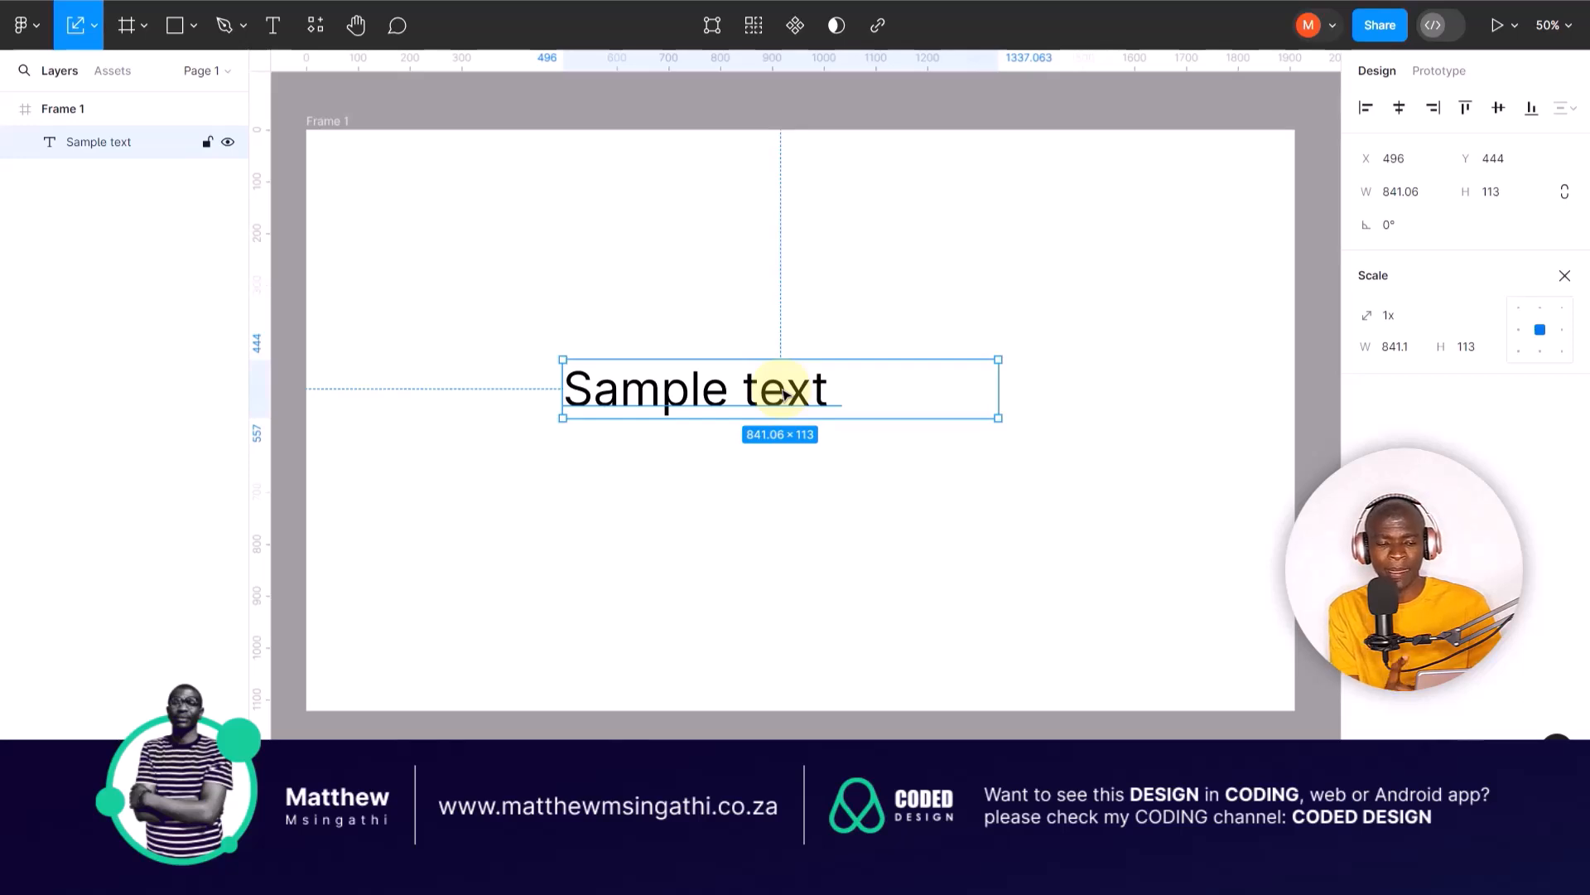
{"action": "left_click", "coordinate": [95, 28]}
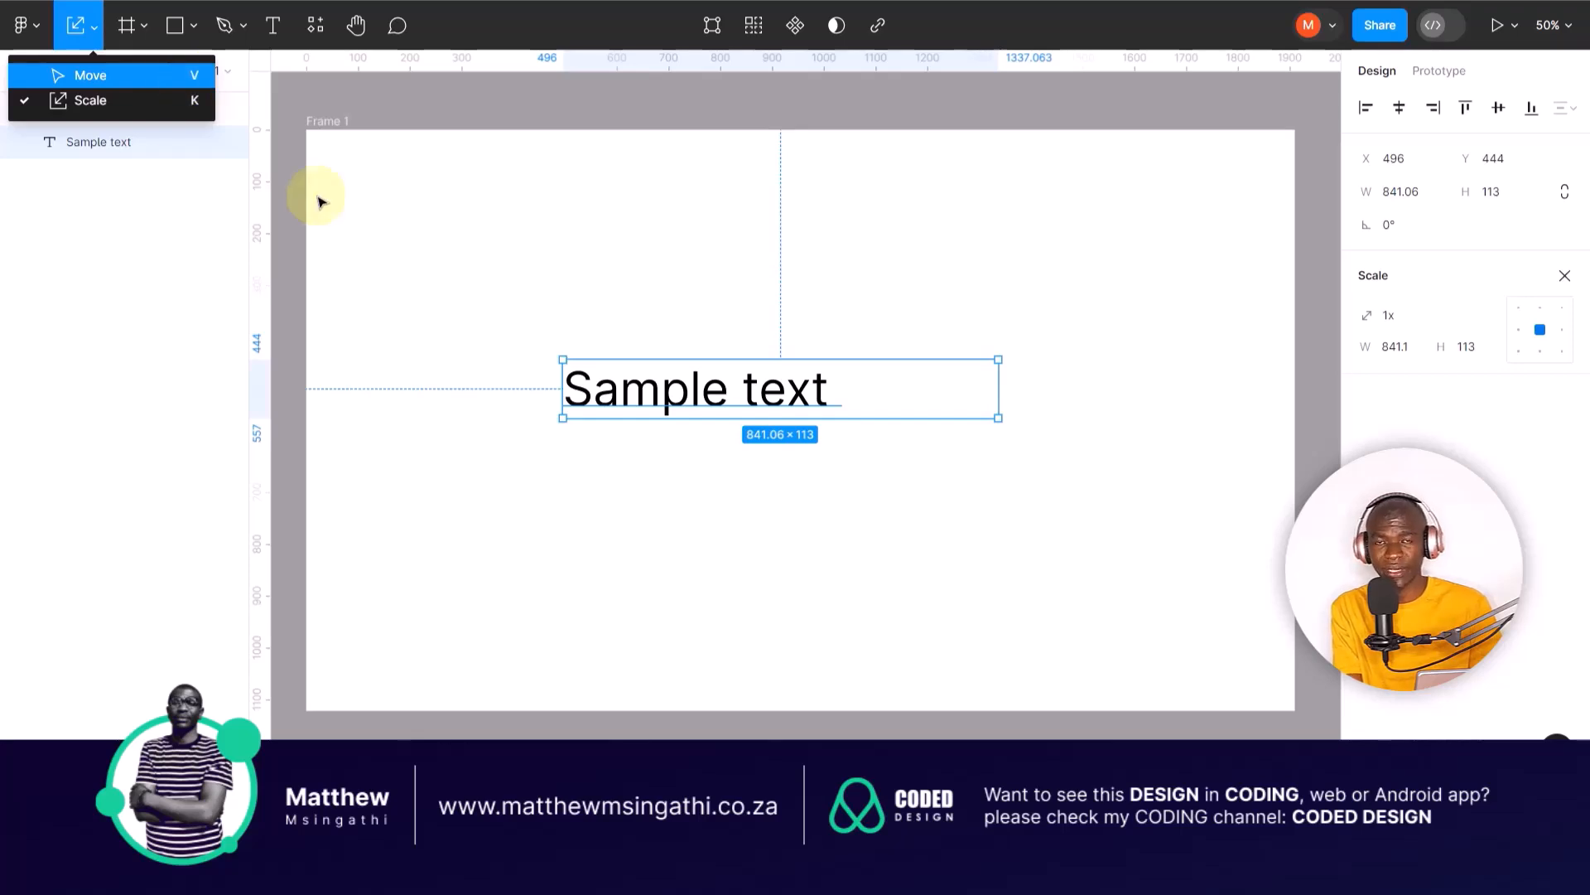
{"action": "left_click", "coordinate": [532, 337]}
{"action": "left_click", "coordinate": [617, 396]}
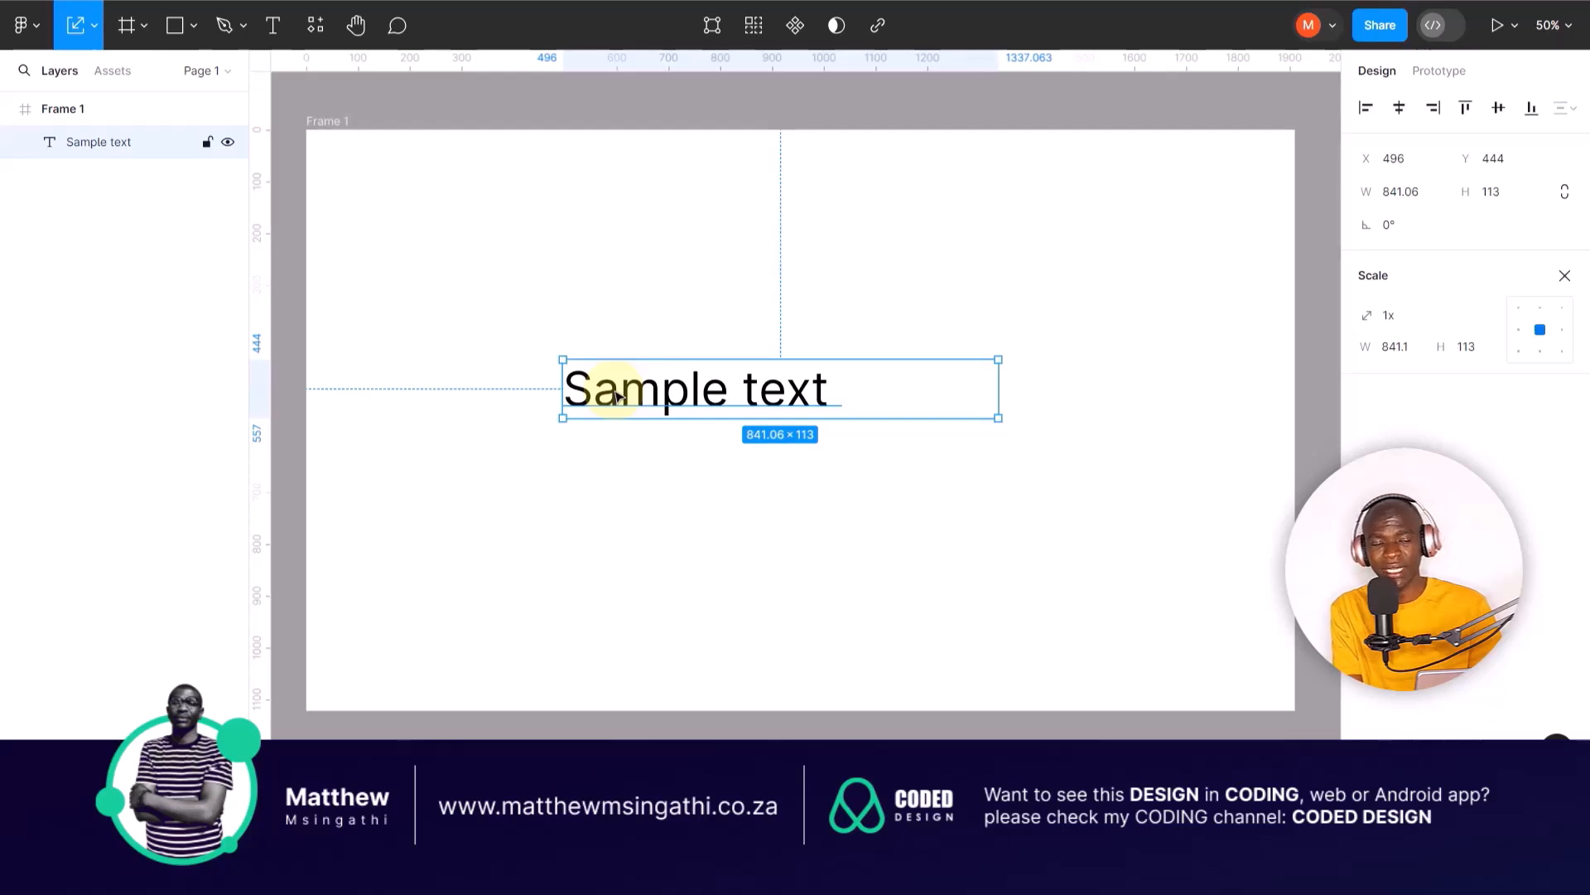
Step: Compare the properties offered for the "Sample text" layer by the Move tool and the Scale tool
{"action": "key", "text": "v"}
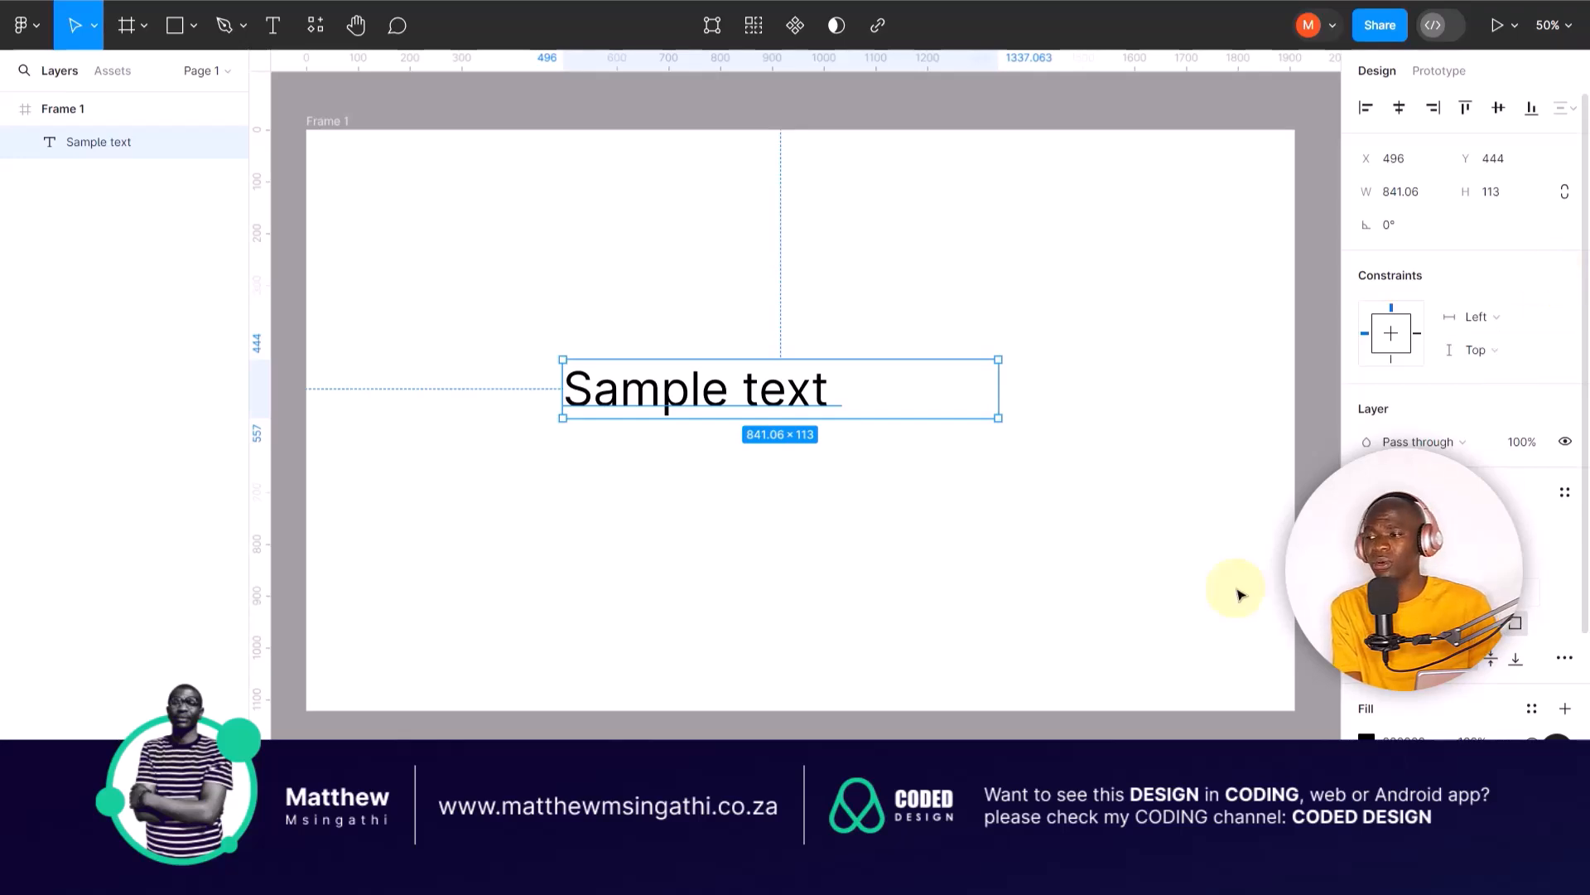
{"action": "left_click", "coordinate": [749, 575]}
{"action": "left_click", "coordinate": [708, 391]}
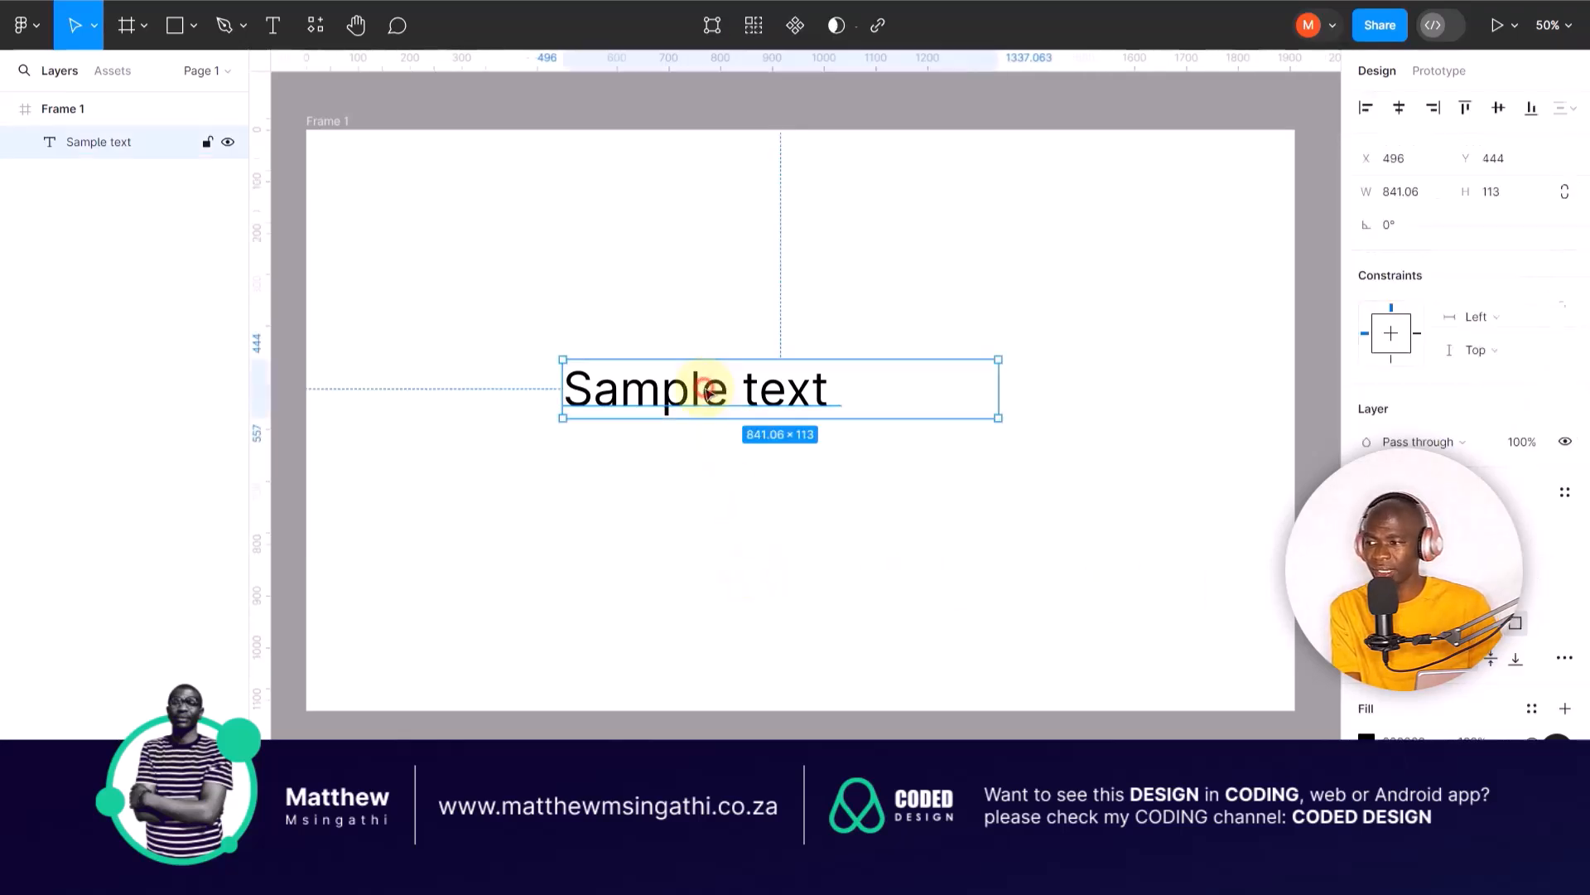
{"action": "key", "text": "k"}
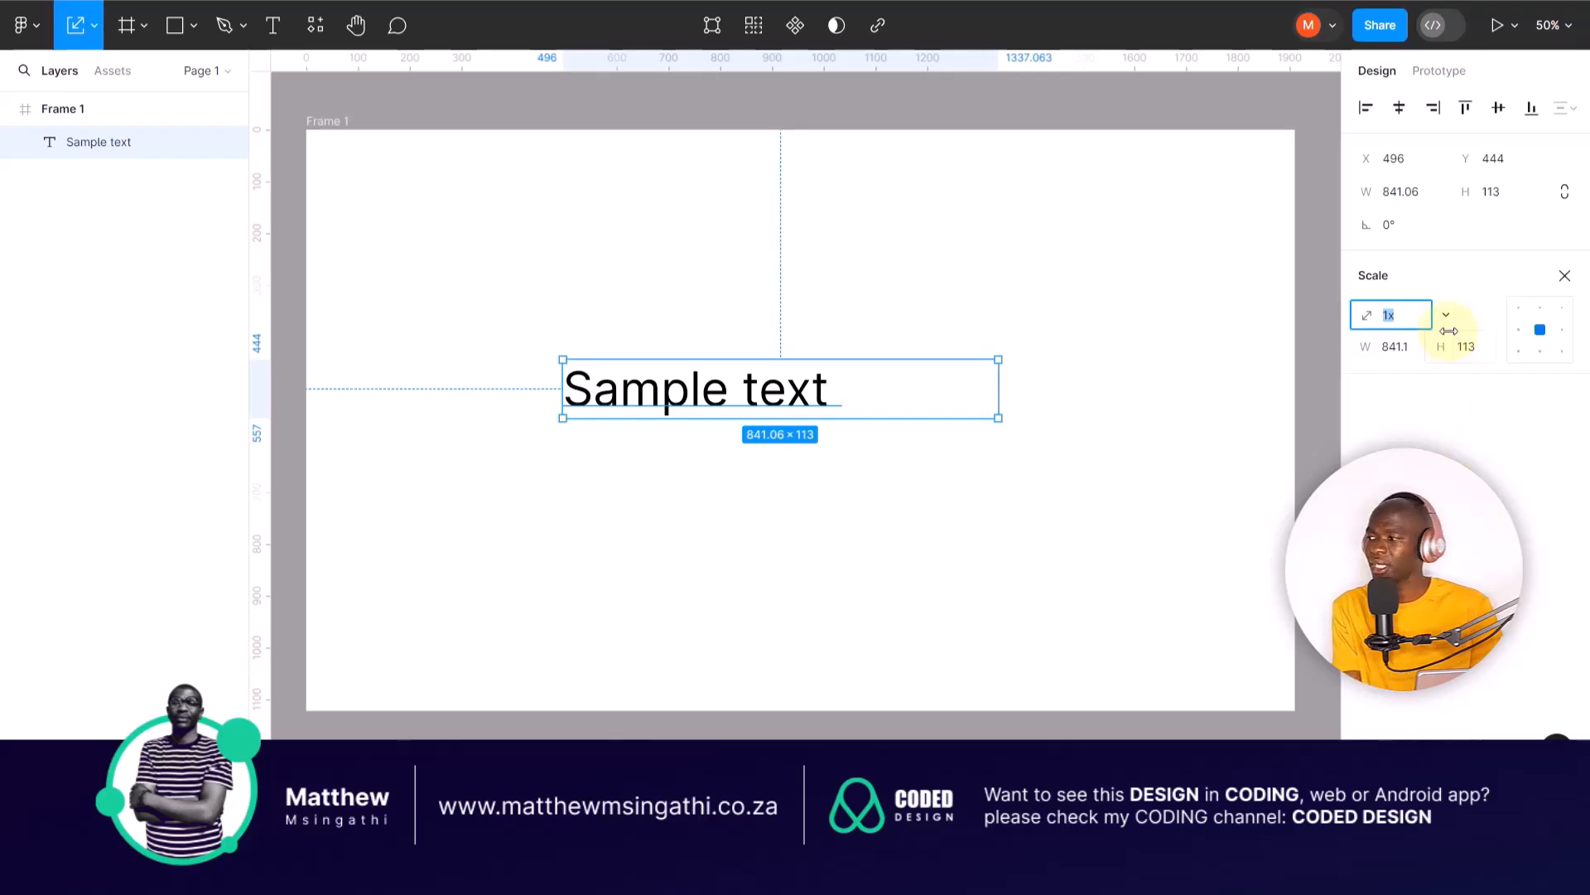
{"action": "left_click", "coordinate": [1464, 267]}
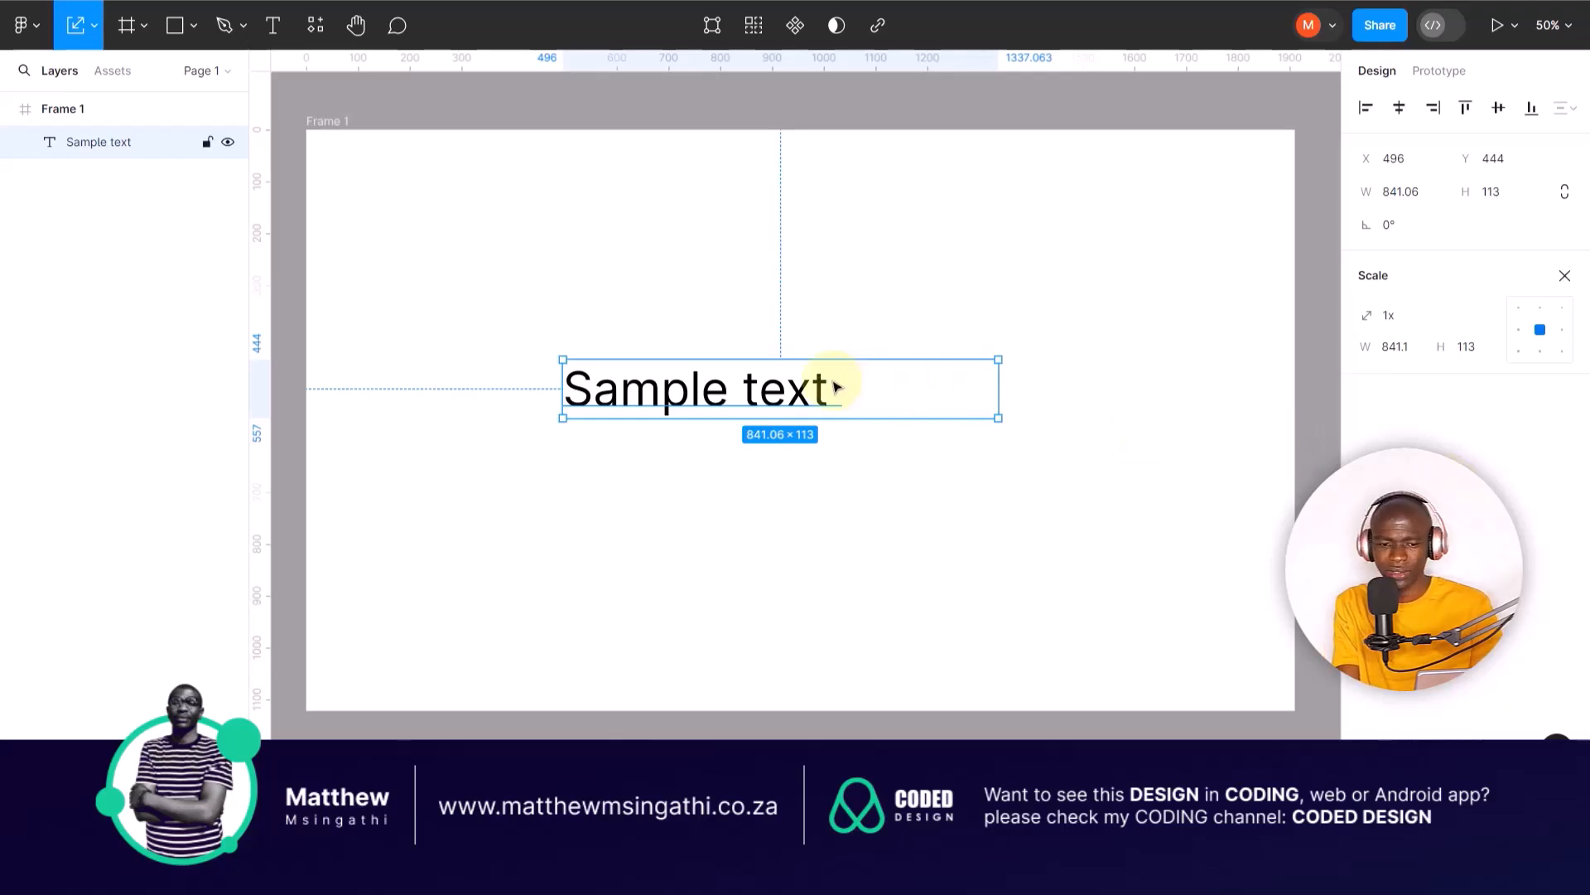
Step: Delete the "Sample text" layer from the landscape frame
{"action": "key", "text": "Delete"}
{"action": "left_click", "coordinate": [720, 376]}
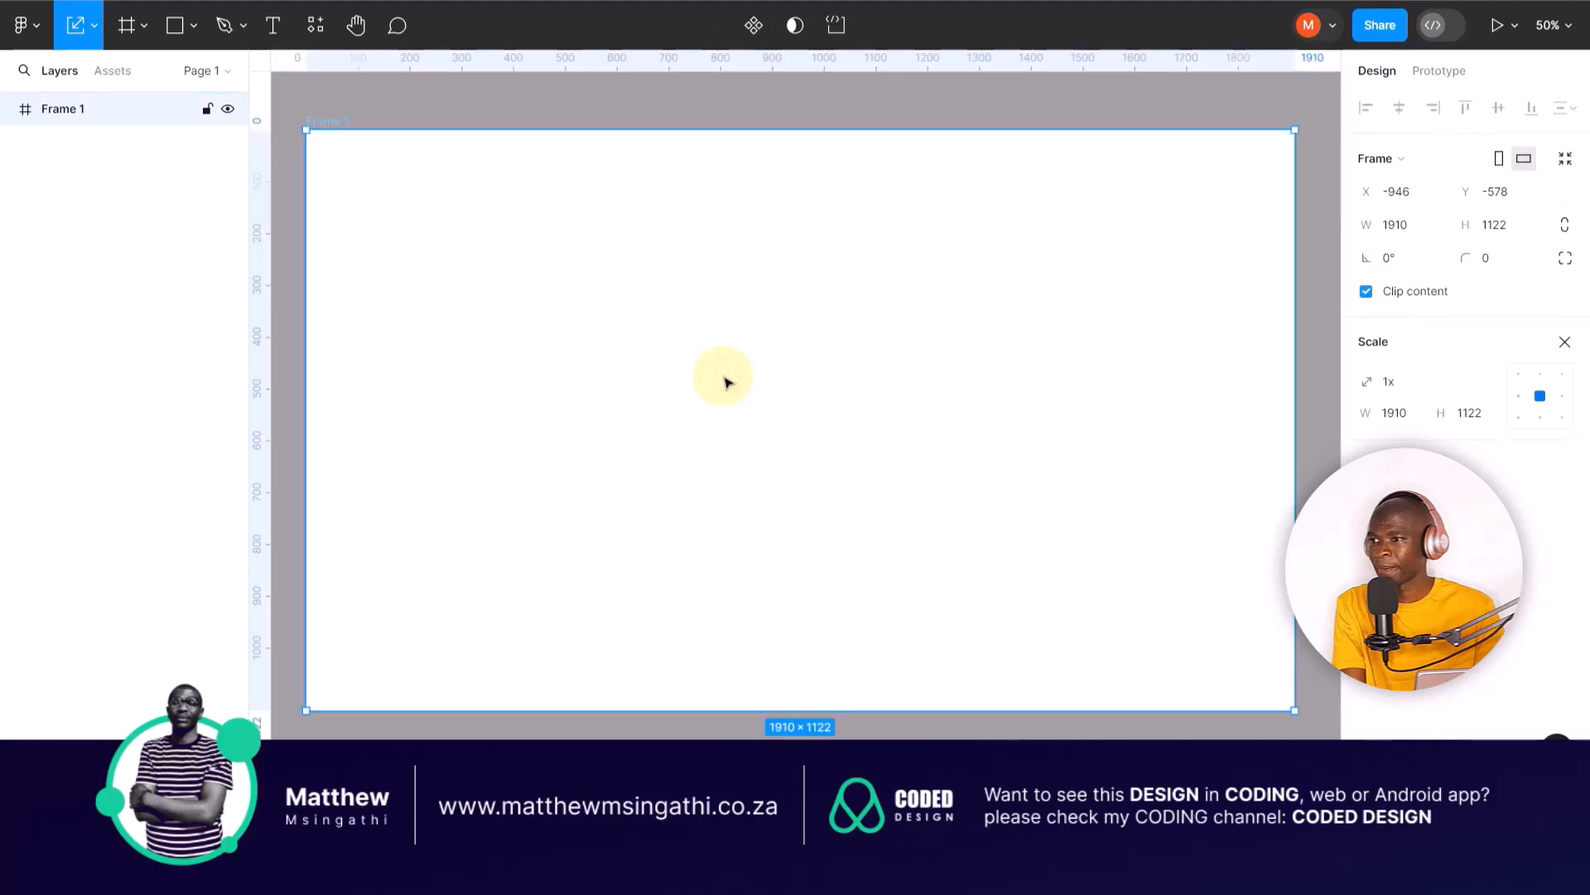
{"action": "left_click", "coordinate": [97, 28]}
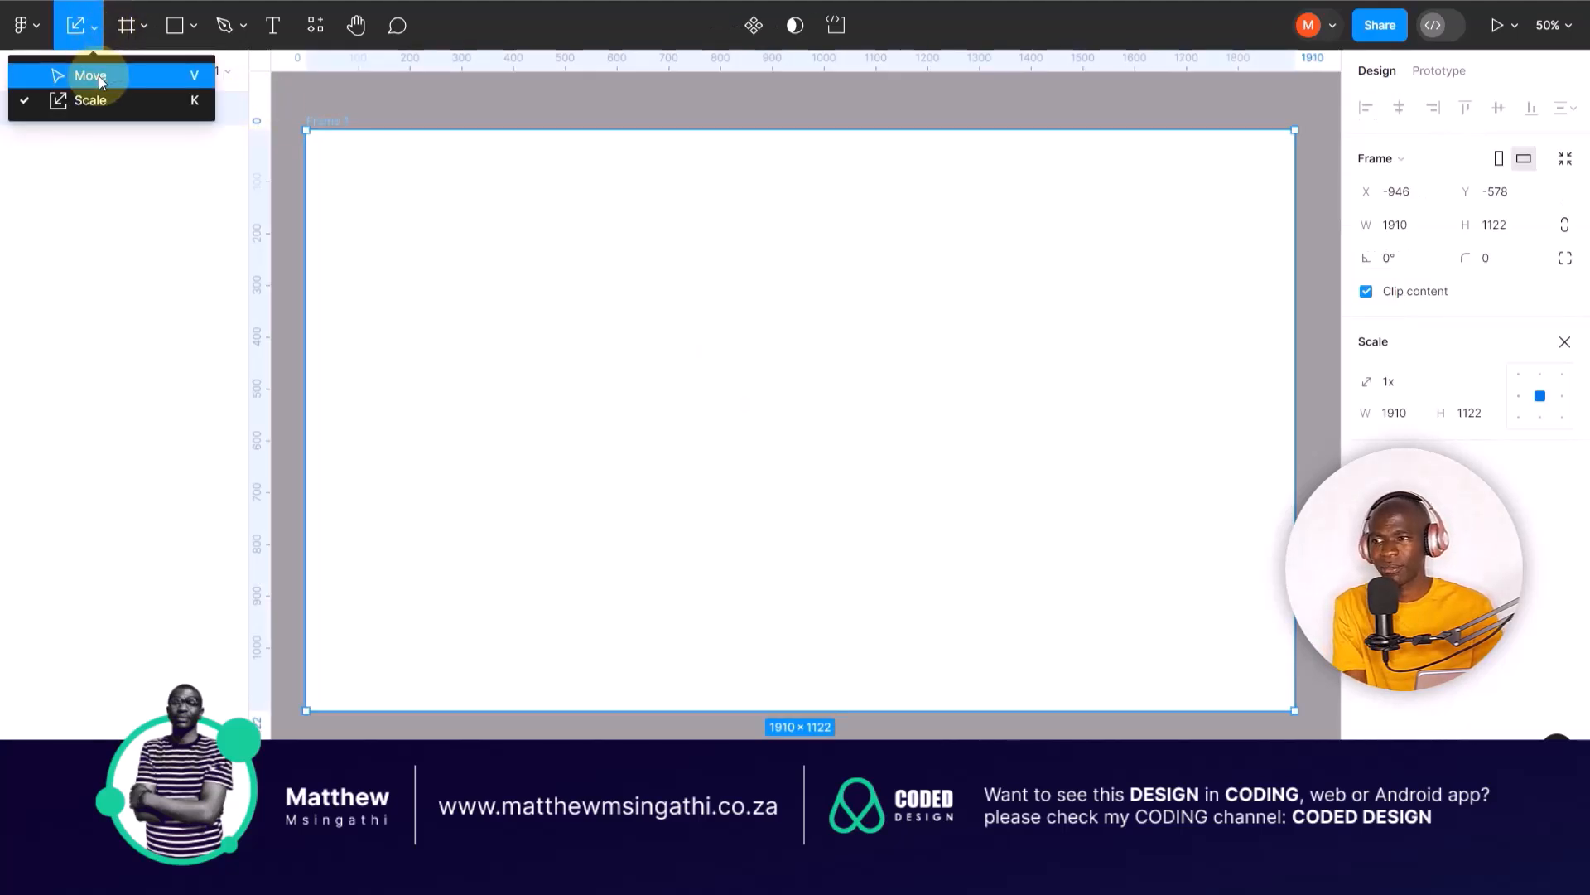
{"action": "left_click", "coordinate": [412, 432]}
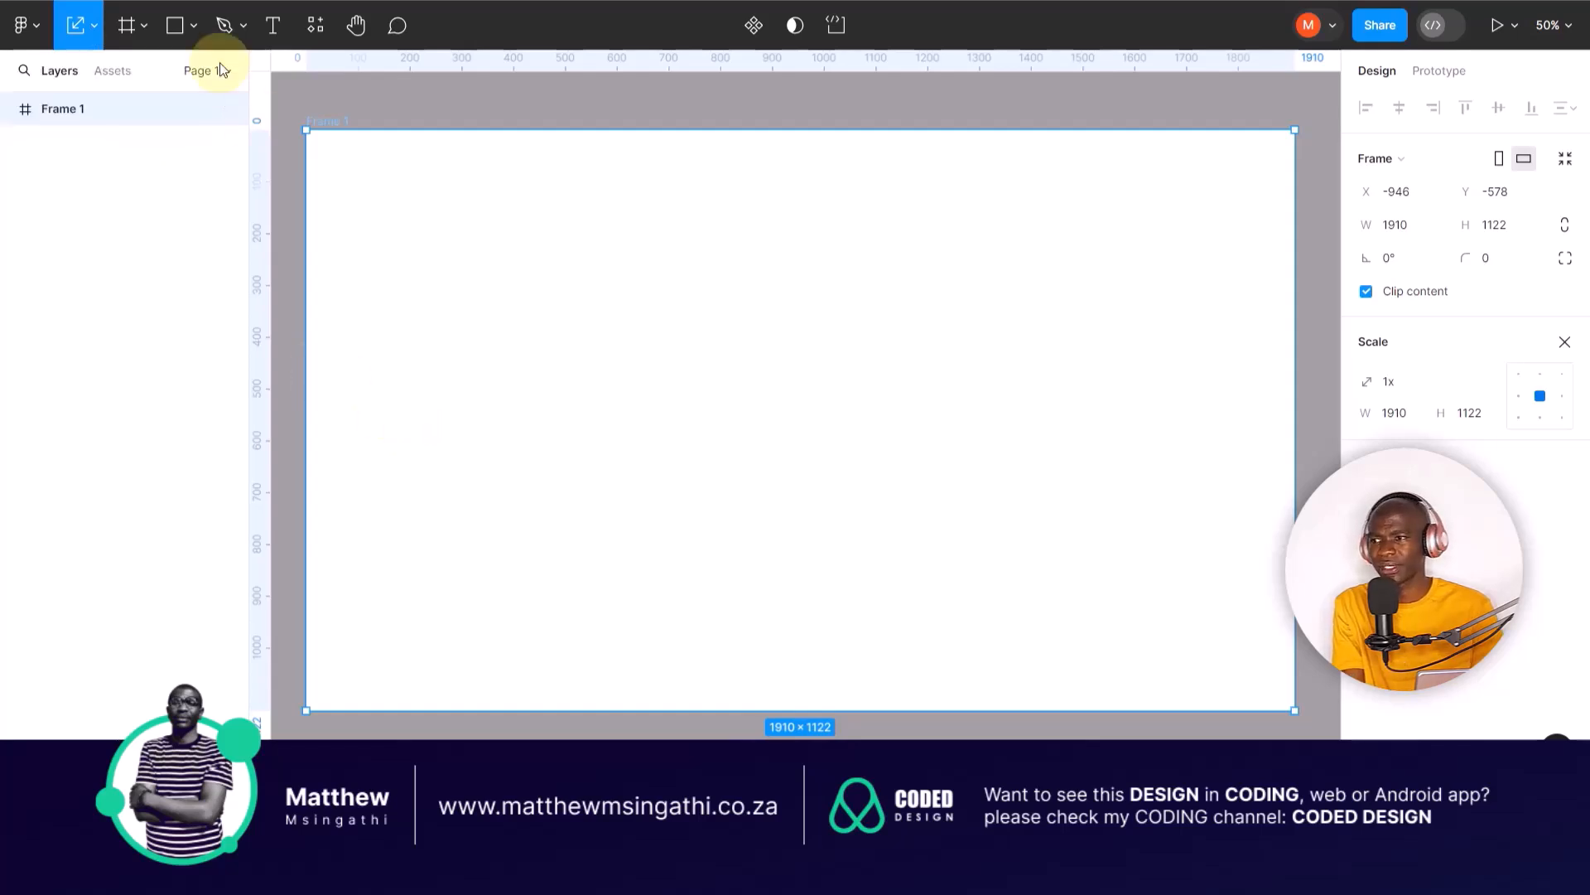
Step: Draw a rectangle in the left part of the landscape frame
{"action": "left_click", "coordinate": [173, 25]}
{"action": "left_click_drag", "start_coordinate": [403, 267], "coordinate": [607, 488]}
{"action": "left_click", "coordinate": [491, 157]}
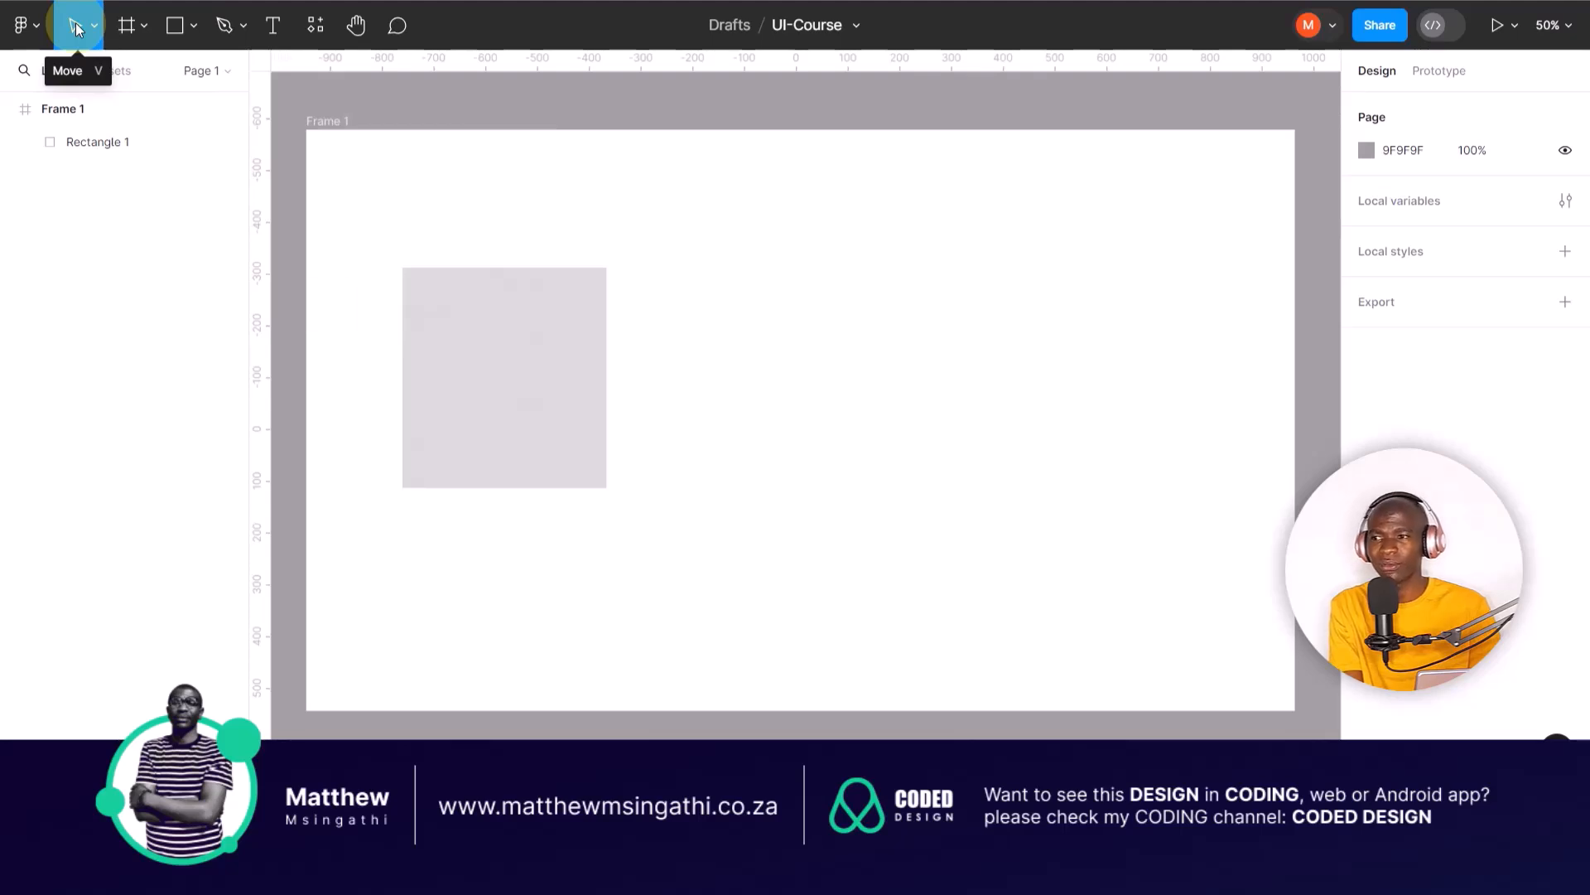
Step: Use the Move tool to reposition and stretch the rectangle to about 944 × 650 at about X 220, Y 236
{"action": "left_click", "coordinate": [477, 364]}
{"action": "left_click_drag", "start_coordinate": [578, 422], "coordinate": [638, 356]}
{"action": "left_click_drag", "start_coordinate": [760, 370], "coordinate": [841, 364]}
{"action": "left_click_drag", "start_coordinate": [753, 469], "coordinate": [748, 586]}
{"action": "left_click_drag", "start_coordinate": [836, 504], "coordinate": [1043, 490]}
{"action": "left_click_drag", "start_coordinate": [674, 419], "coordinate": [701, 361]}
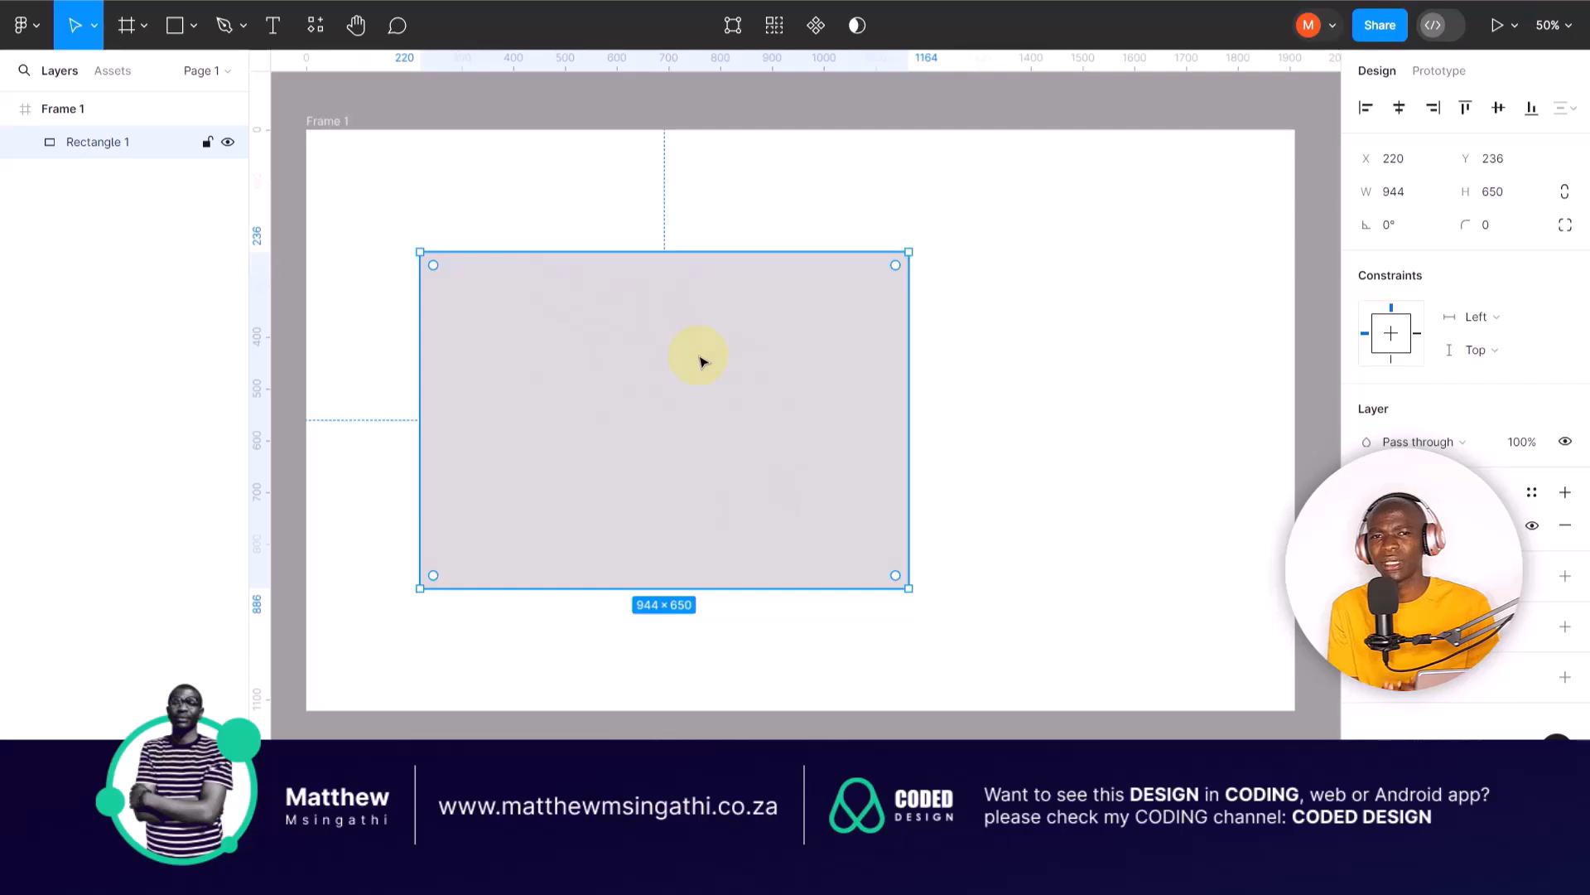
Step: Enlarge the rectangle from its upper-right corner using the Scale tool
{"action": "left_click", "coordinate": [609, 157]}
{"action": "left_click", "coordinate": [570, 256]}
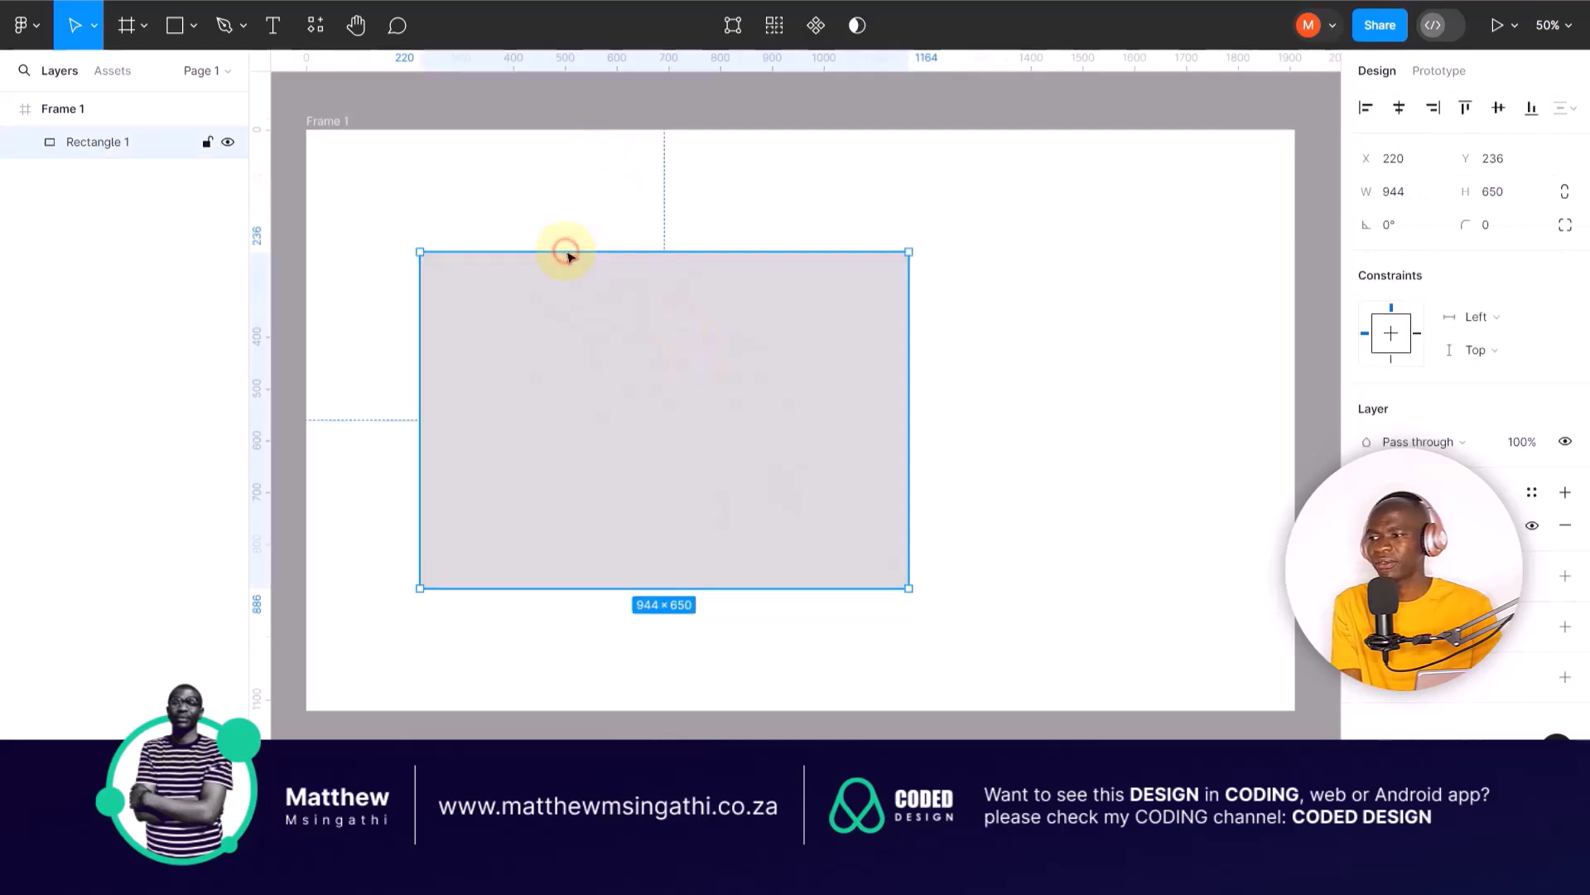
{"action": "left_click", "coordinate": [91, 37]}
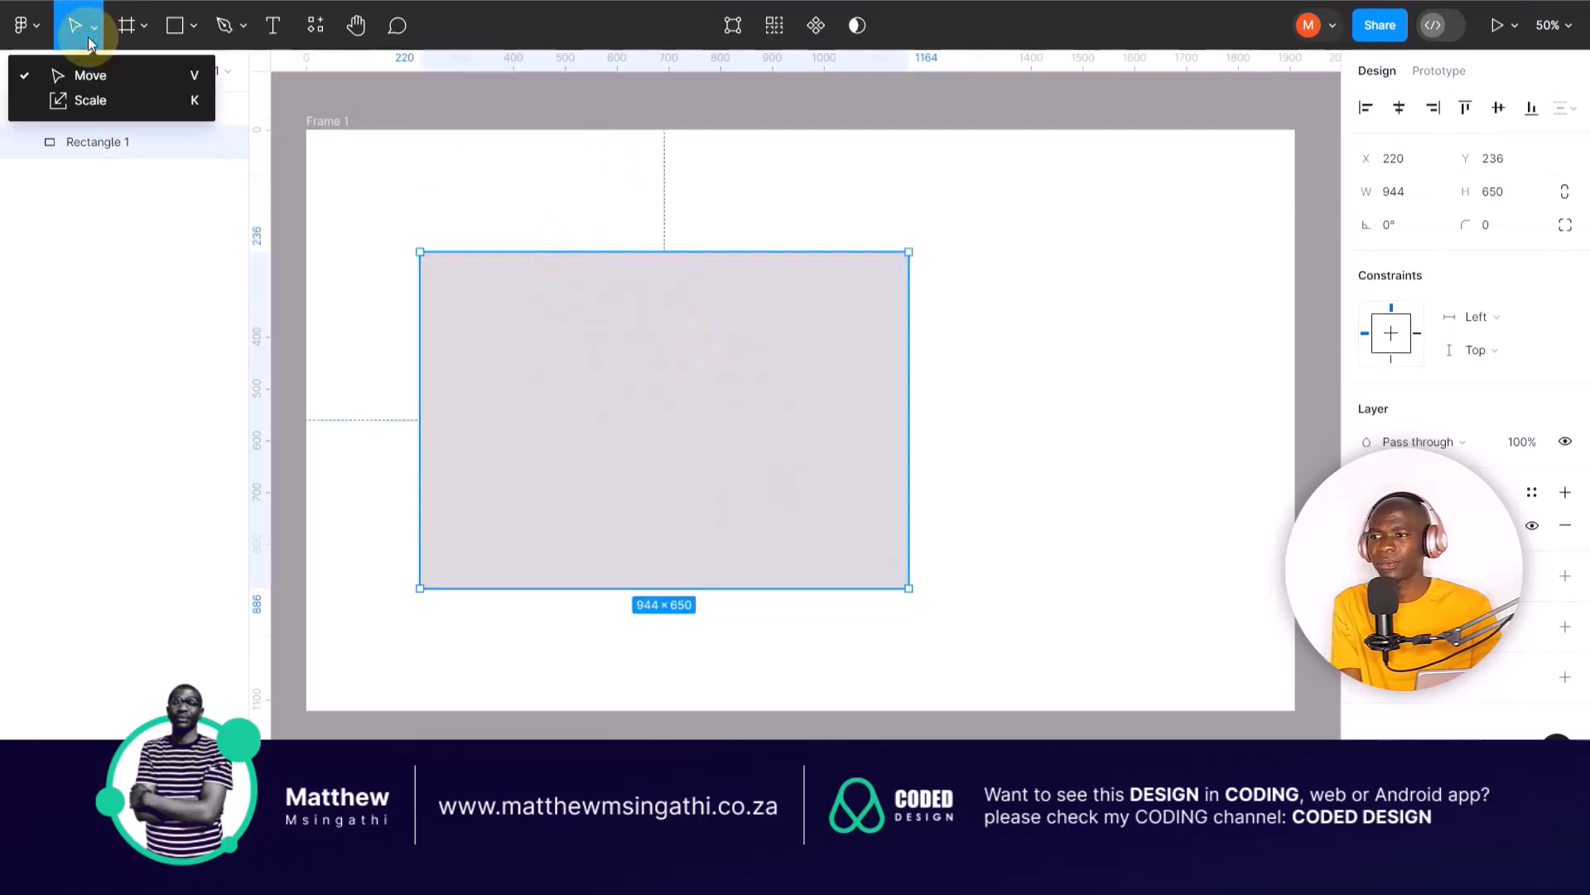
{"action": "left_click", "coordinate": [83, 99]}
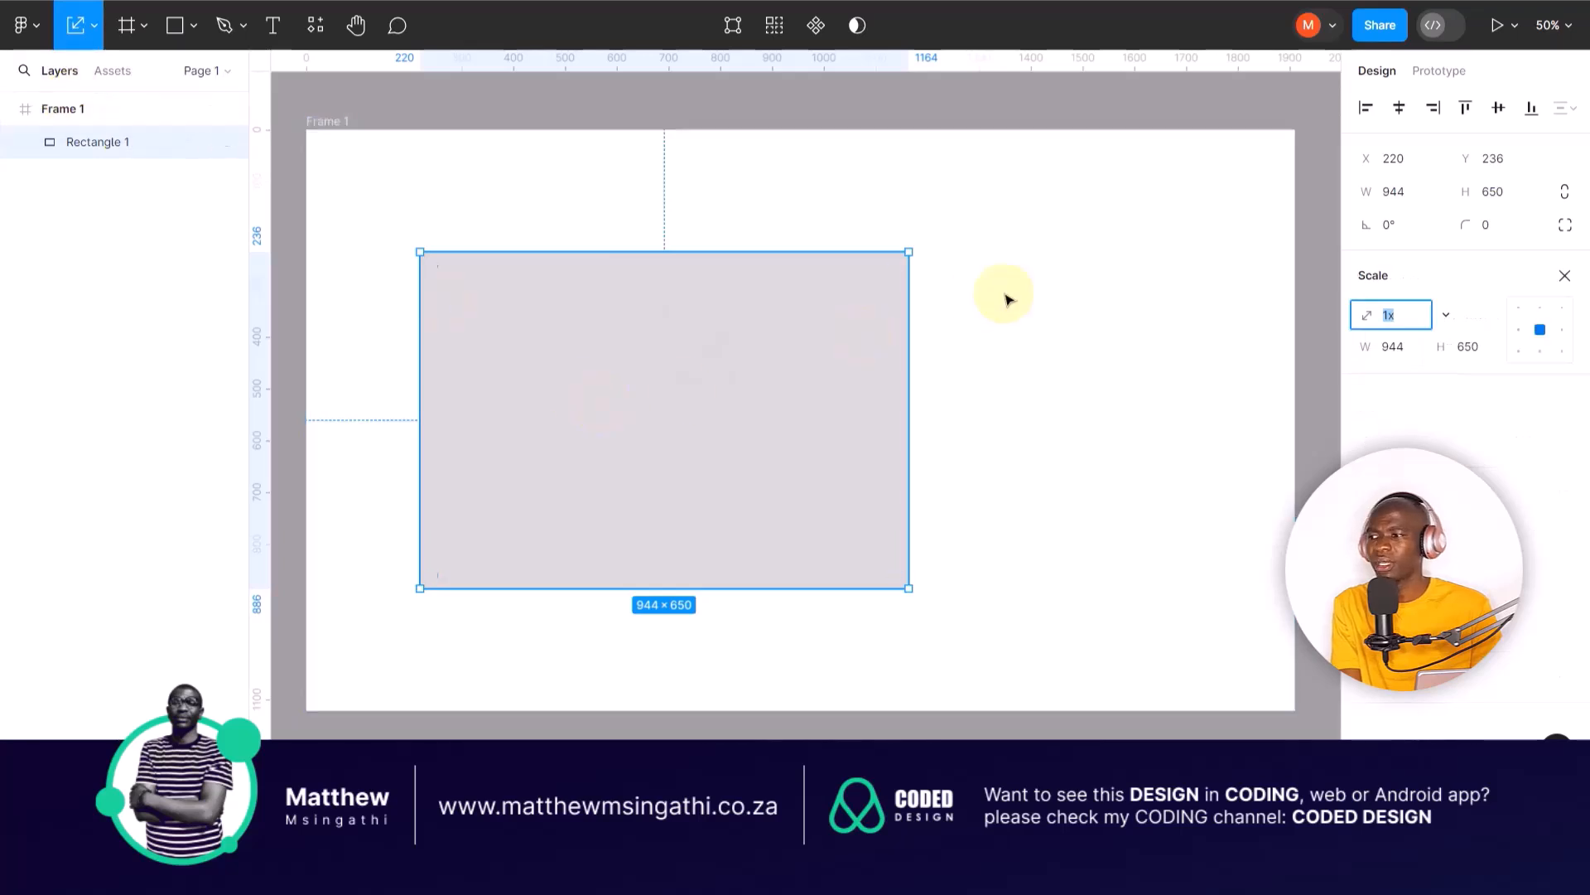
{"action": "left_click", "coordinate": [911, 247]}
{"action": "left_click_drag", "start_coordinate": [910, 248], "coordinate": [1023, 210]}
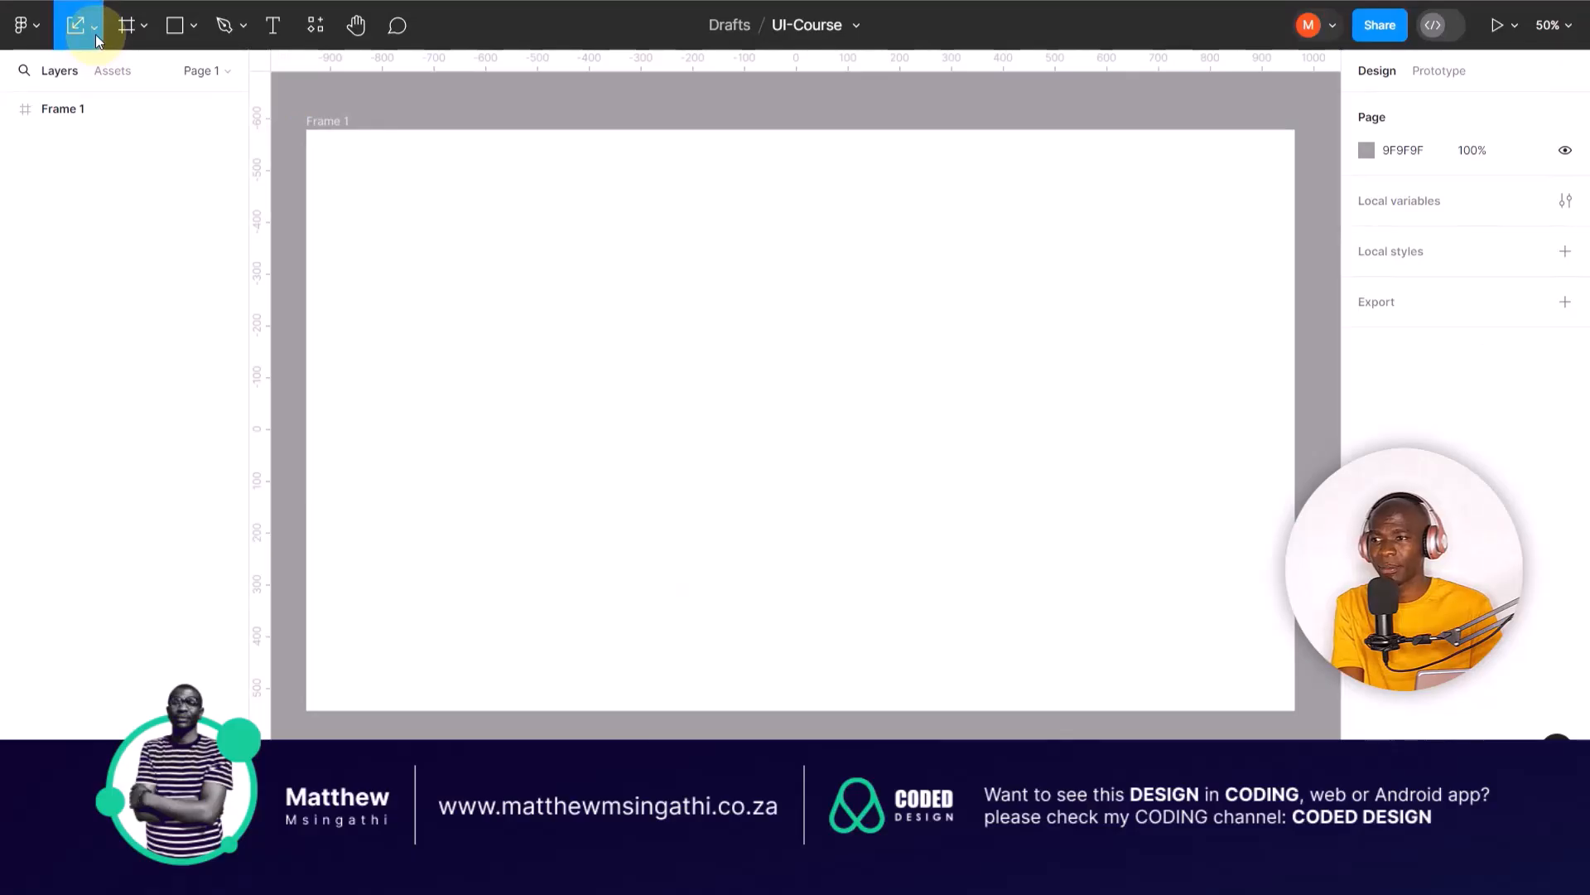
{"action": "left_click", "coordinate": [96, 33]}
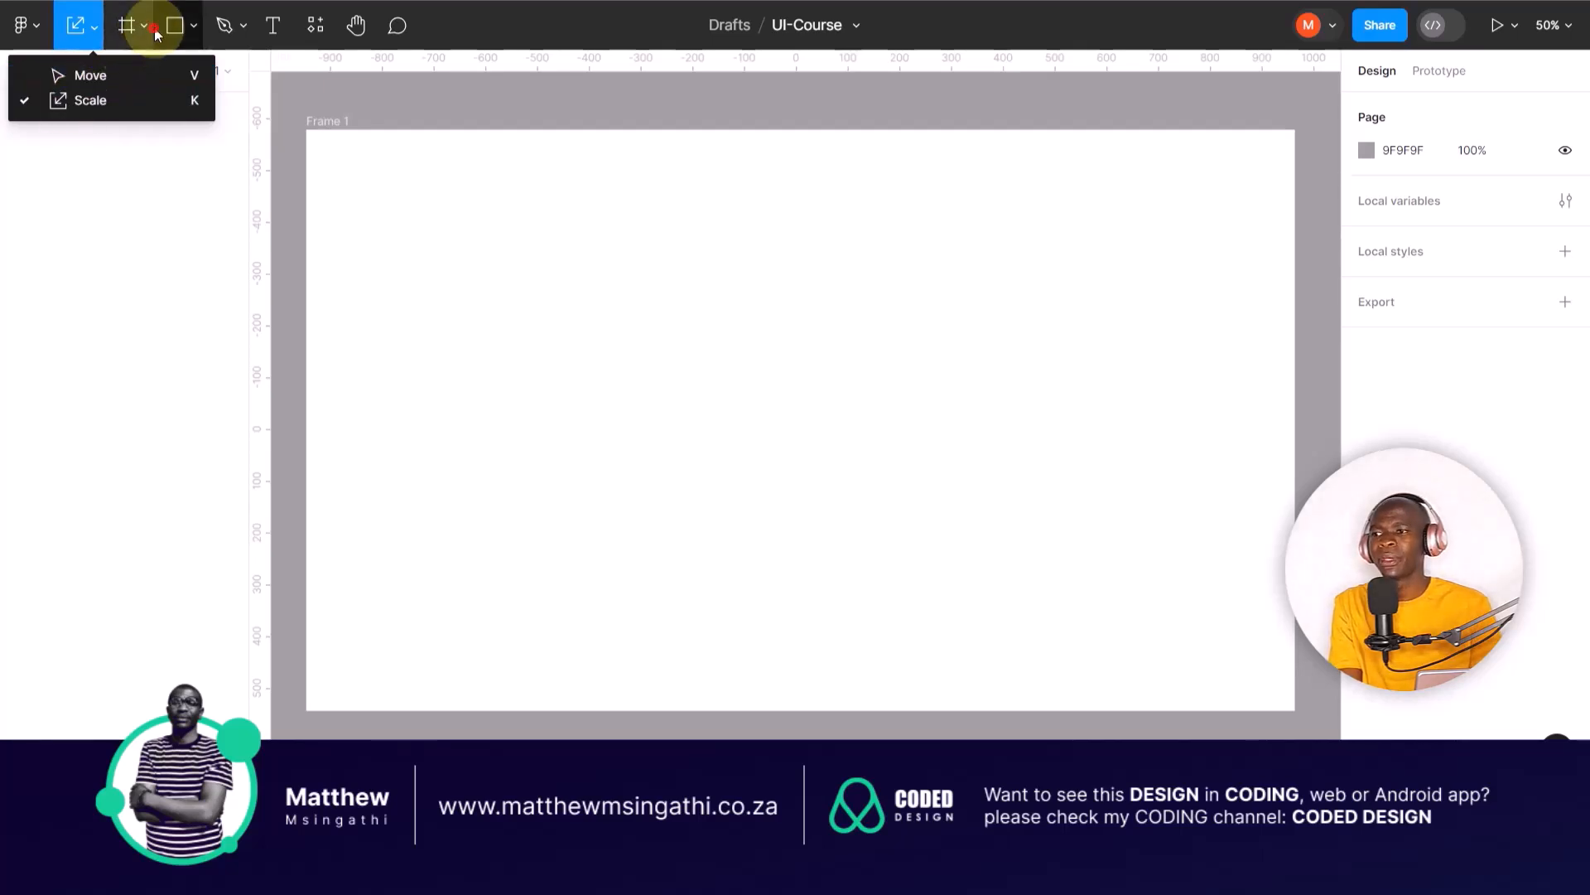
{"action": "left_click", "coordinate": [154, 27]}
{"action": "left_click", "coordinate": [144, 25]}
{"action": "left_click", "coordinate": [111, 71]}
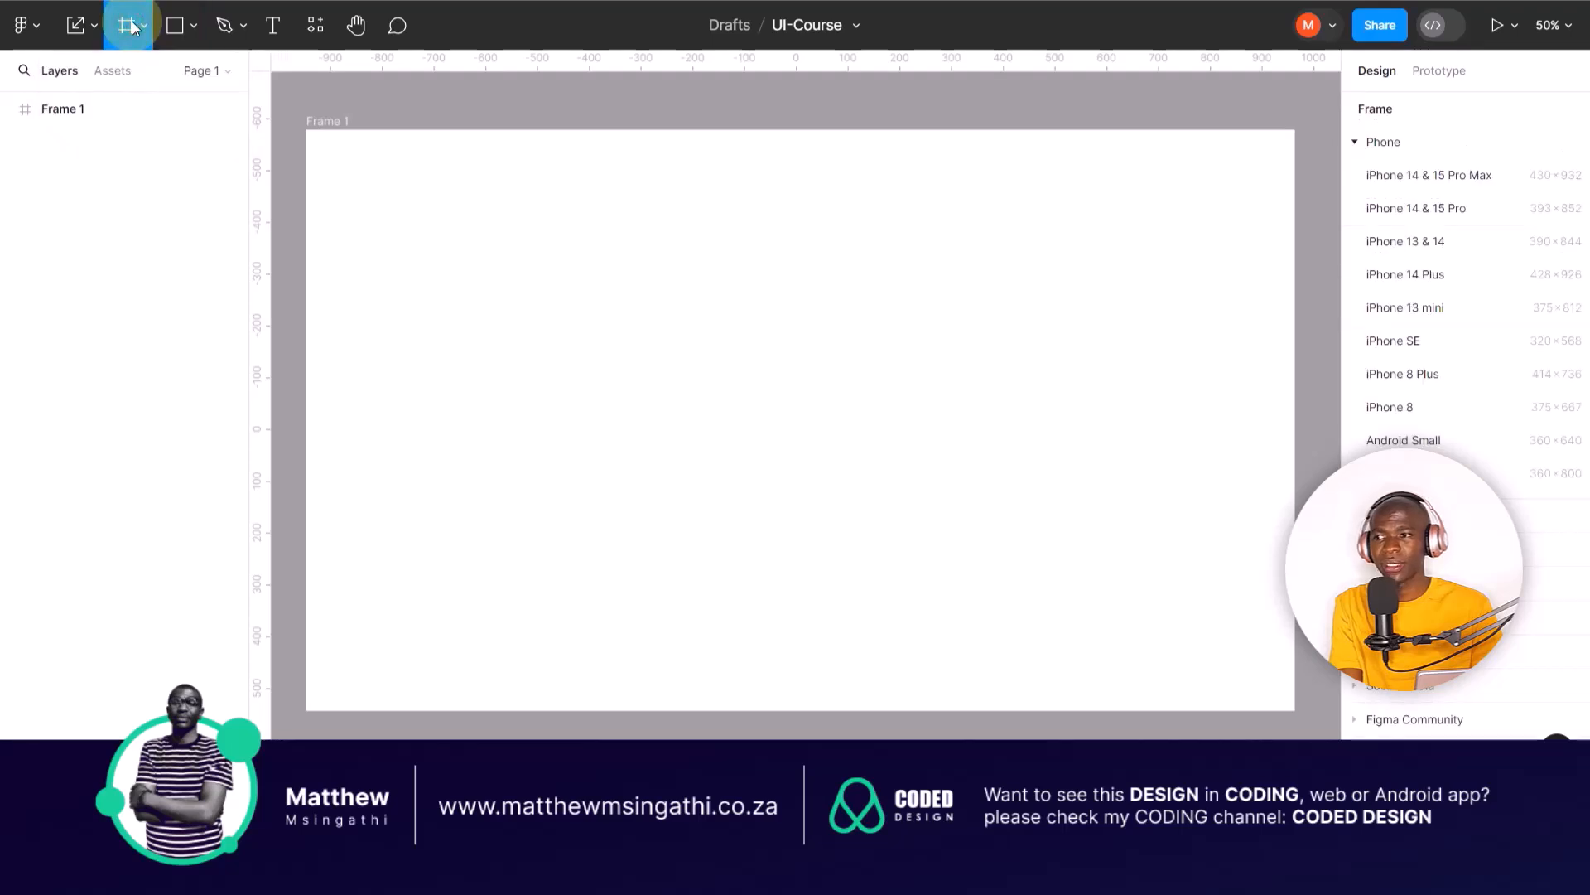
Step: Draw a rectangle about 1032 × 848 at about X 120, Y 126 in the frame and round its corners to about 59.5
{"action": "left_click", "coordinate": [195, 27]}
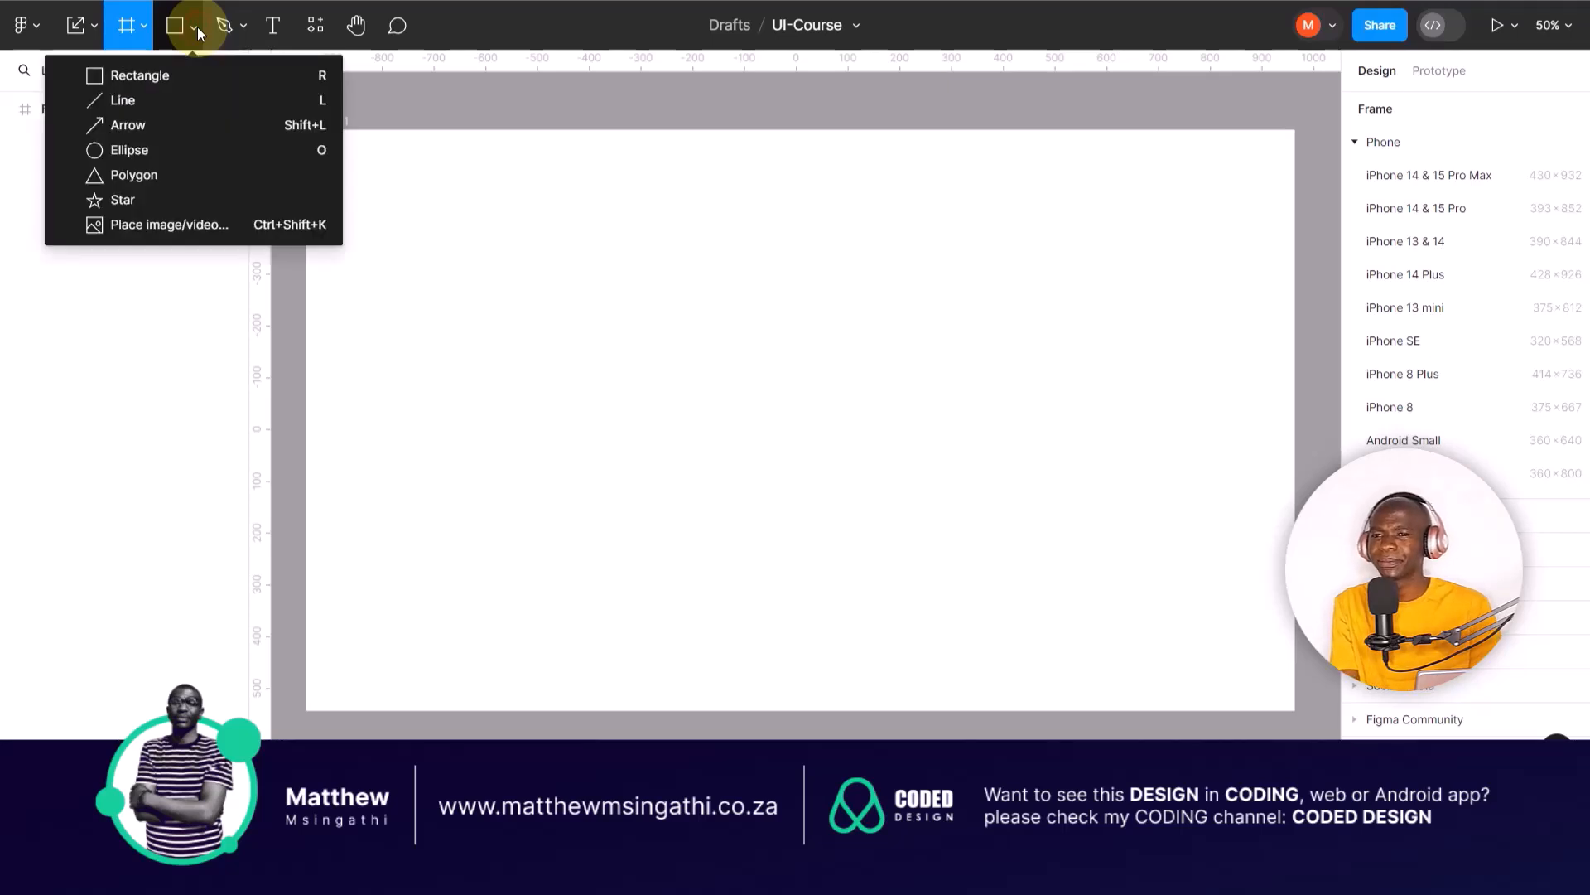
{"action": "left_click", "coordinate": [189, 68]}
{"action": "mouse_move", "coordinate": [370, 195]}
{"action": "left_mouse_down"}
{"action": "mouse_move", "coordinate": [658, 381]}
{"action": "mouse_move", "coordinate": [799, 525]}
{"action": "mouse_move", "coordinate": [843, 604]}
{"action": "mouse_move", "coordinate": [903, 634]}
{"action": "left_mouse_up"}
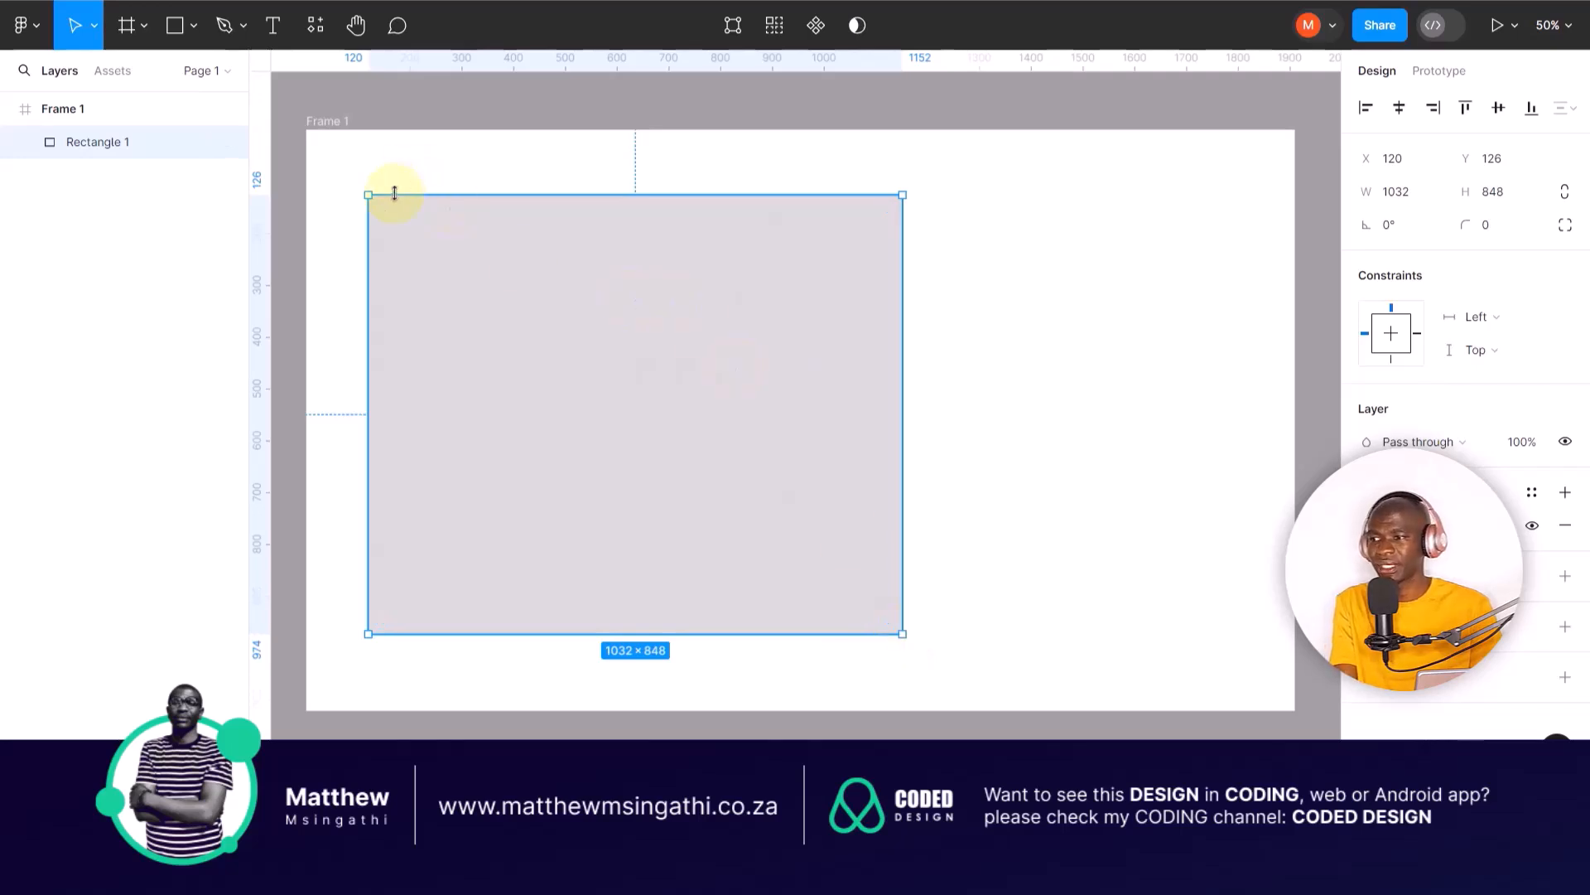
{"action": "left_click_drag", "start_coordinate": [382, 209], "coordinate": [390, 242]}
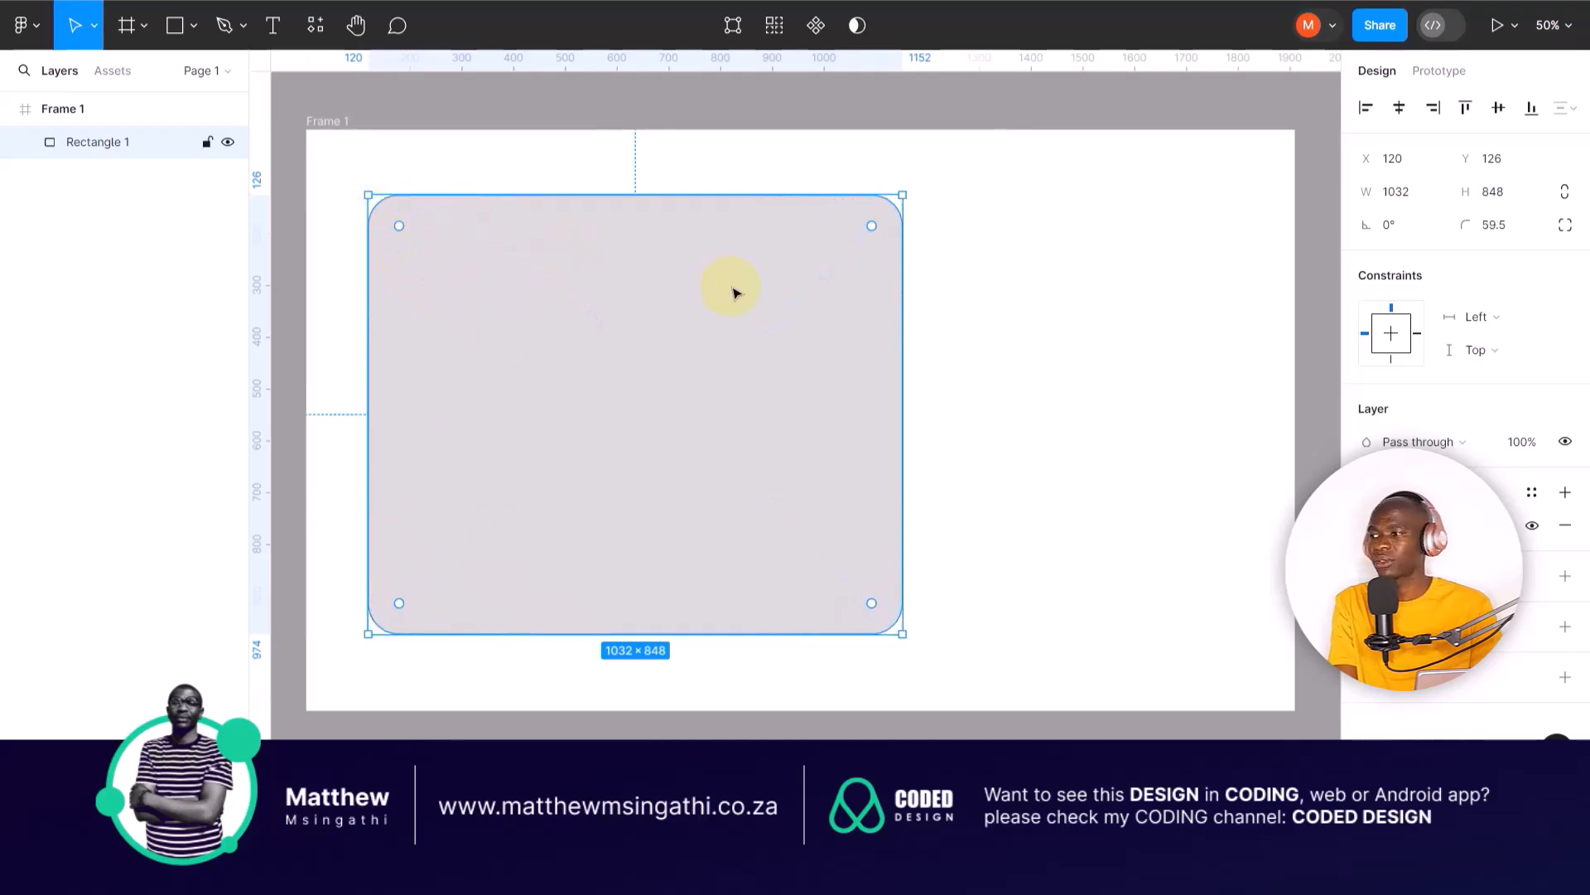
Step: Fill the rounded rectangle with dark red, hex A11515
{"action": "left_click", "coordinate": [1046, 392]}
{"action": "left_click", "coordinate": [859, 345]}
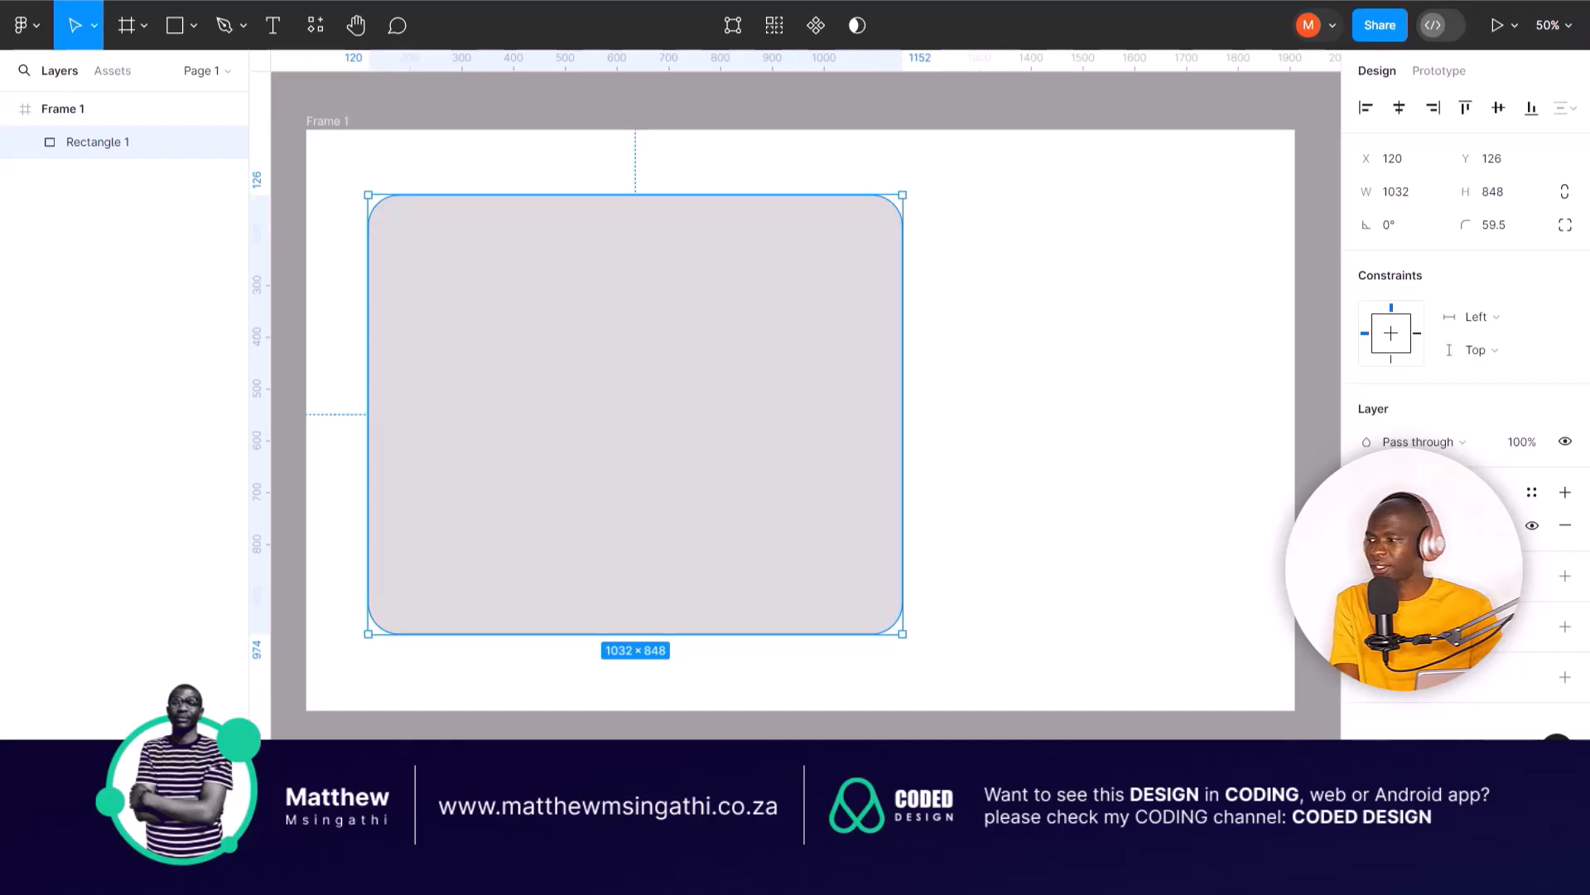
{"action": "left_click", "coordinate": [1367, 525]}
{"action": "left_click", "coordinate": [1314, 355]}
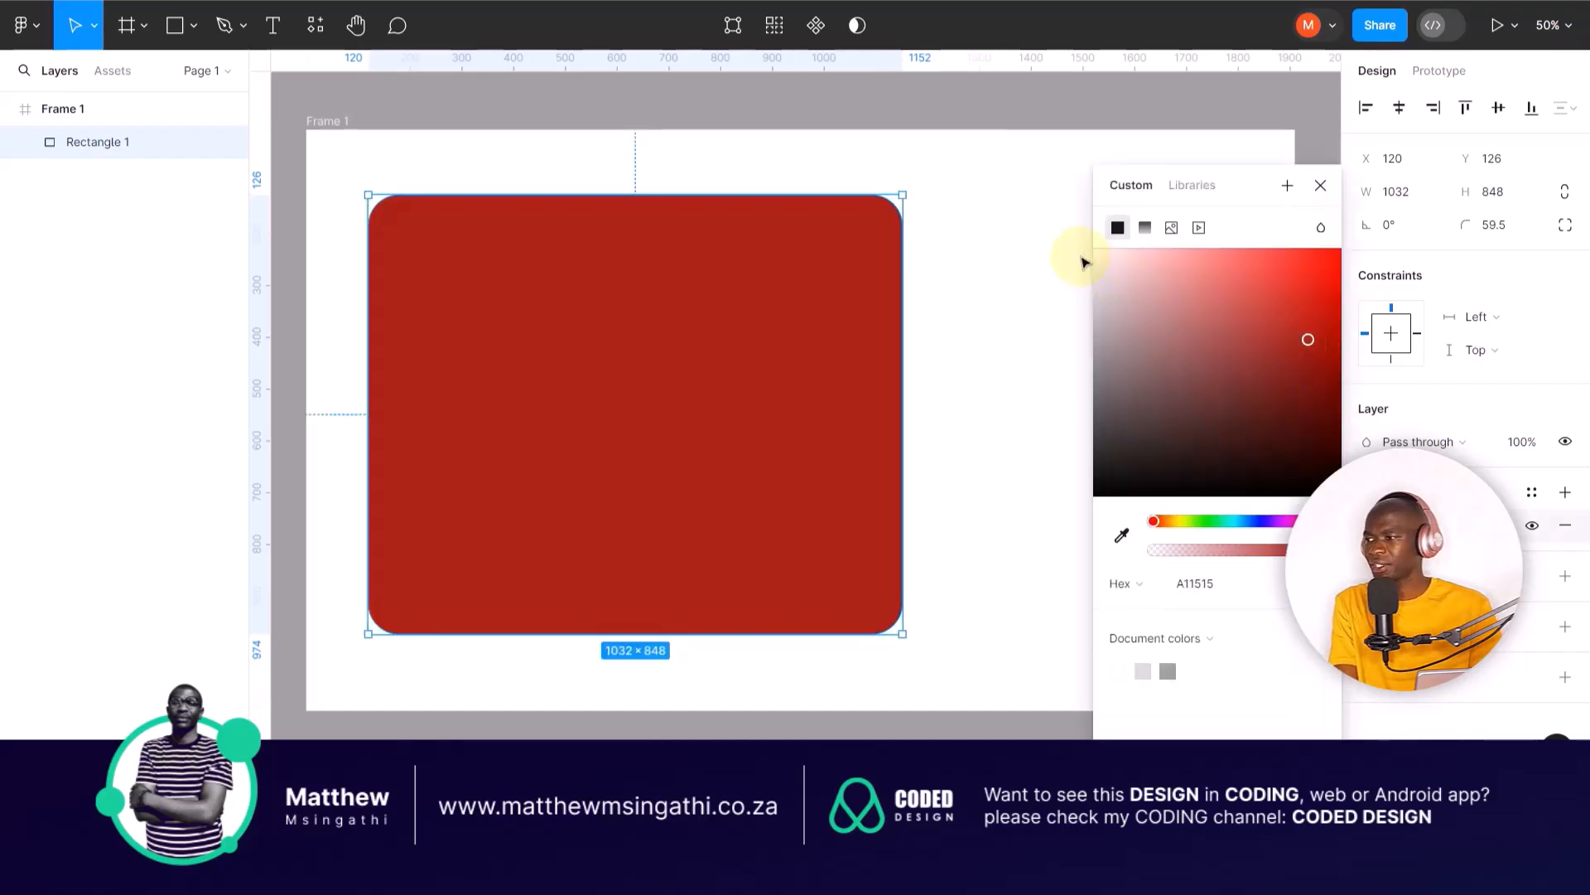
{"action": "left_click", "coordinate": [1082, 263]}
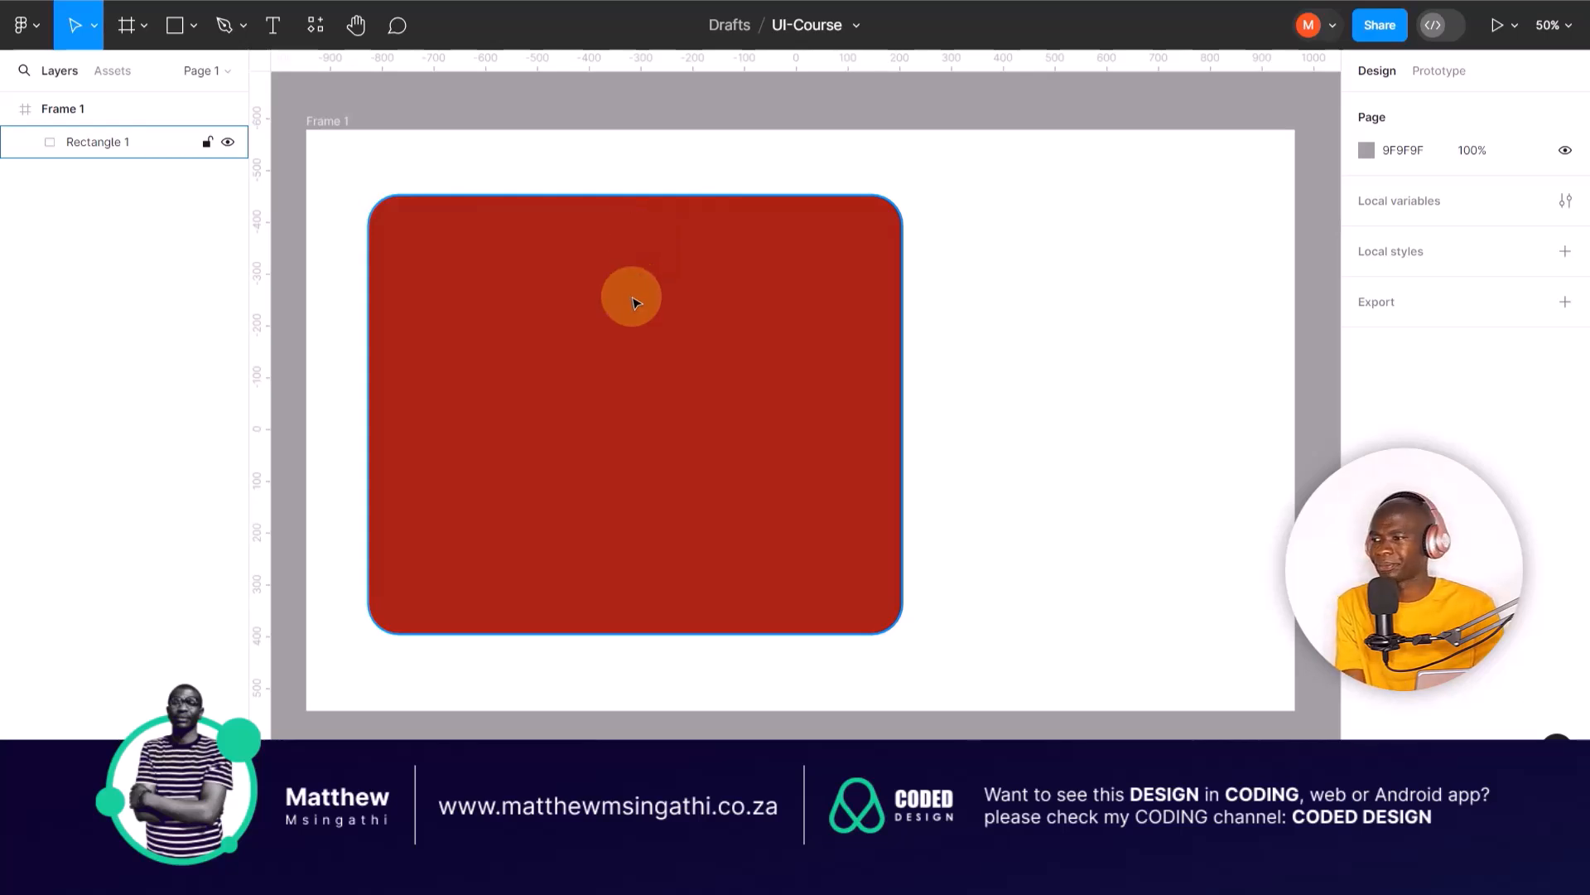
Step: Examine the red rectangle's rounded corners up close and the whole frame from a distance
{"action": "scroll", "coordinate": [634, 303], "scroll_direction": "up", "scroll_amount": 5}
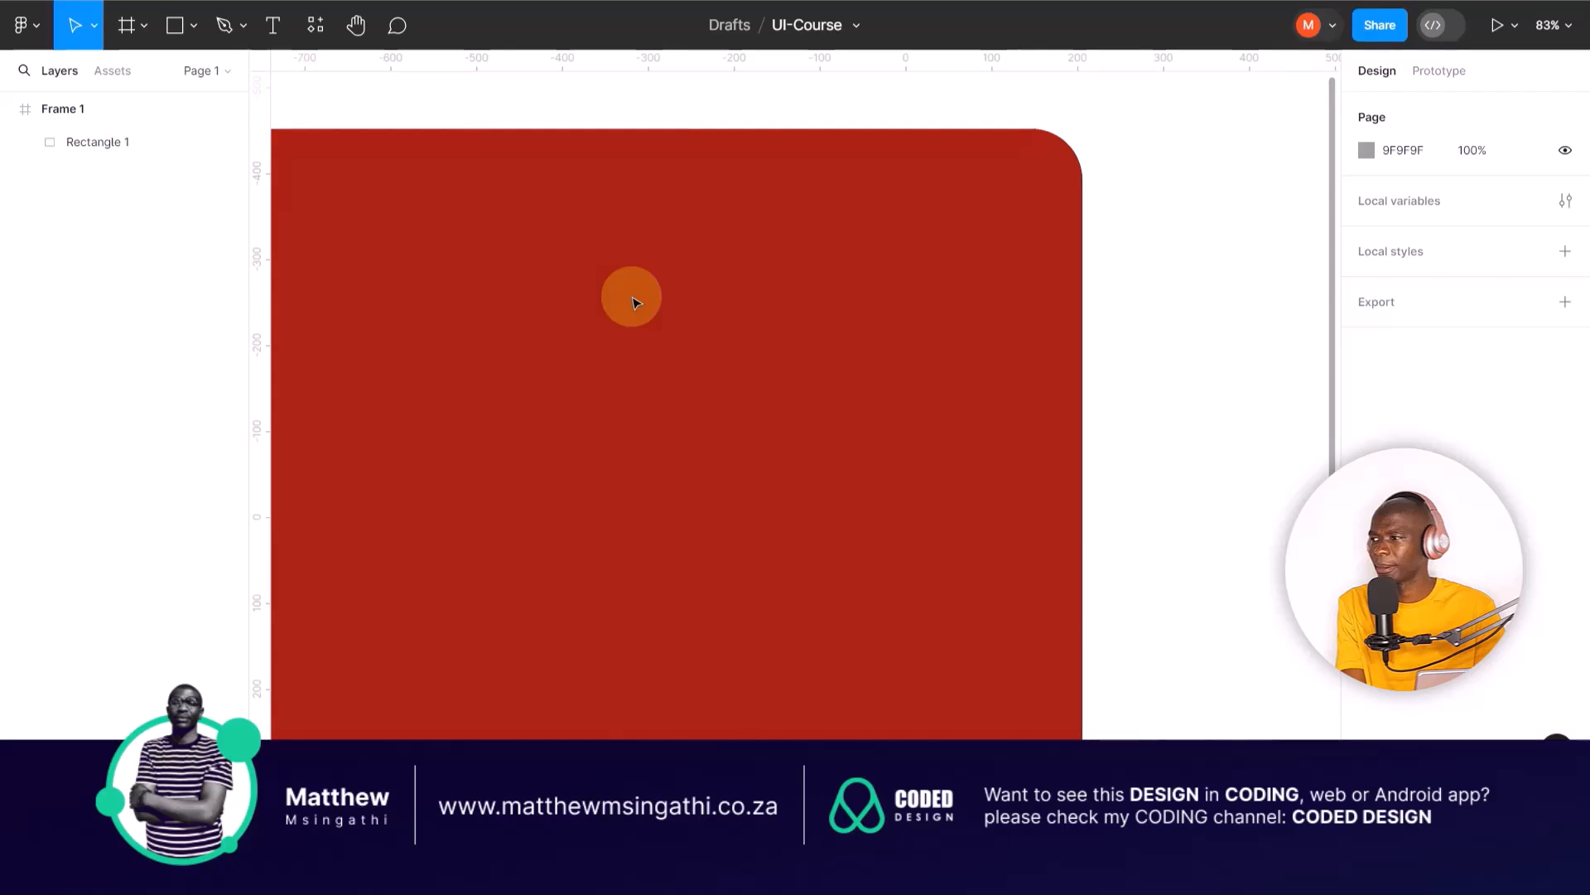
{"action": "scroll", "coordinate": [634, 302], "scroll_direction": "down", "scroll_amount": 5}
{"action": "left_click", "coordinate": [732, 315]}
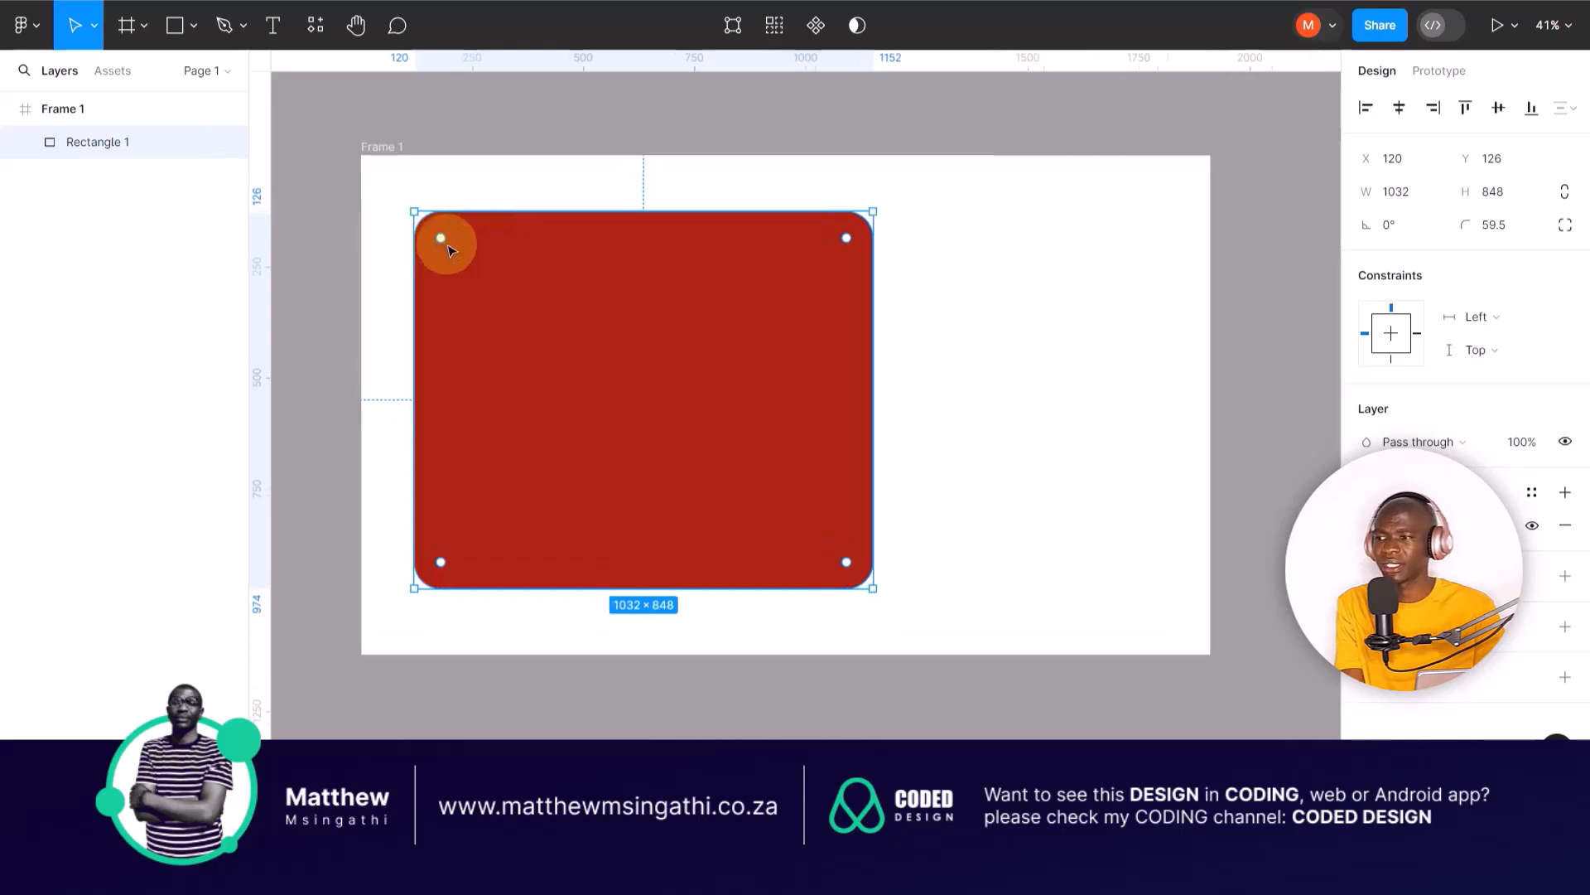
{"action": "scroll", "coordinate": [440, 247], "scroll_direction": "up", "scroll_amount": 5}
{"action": "scroll", "coordinate": [446, 245], "scroll_direction": "up", "scroll_amount": 1}
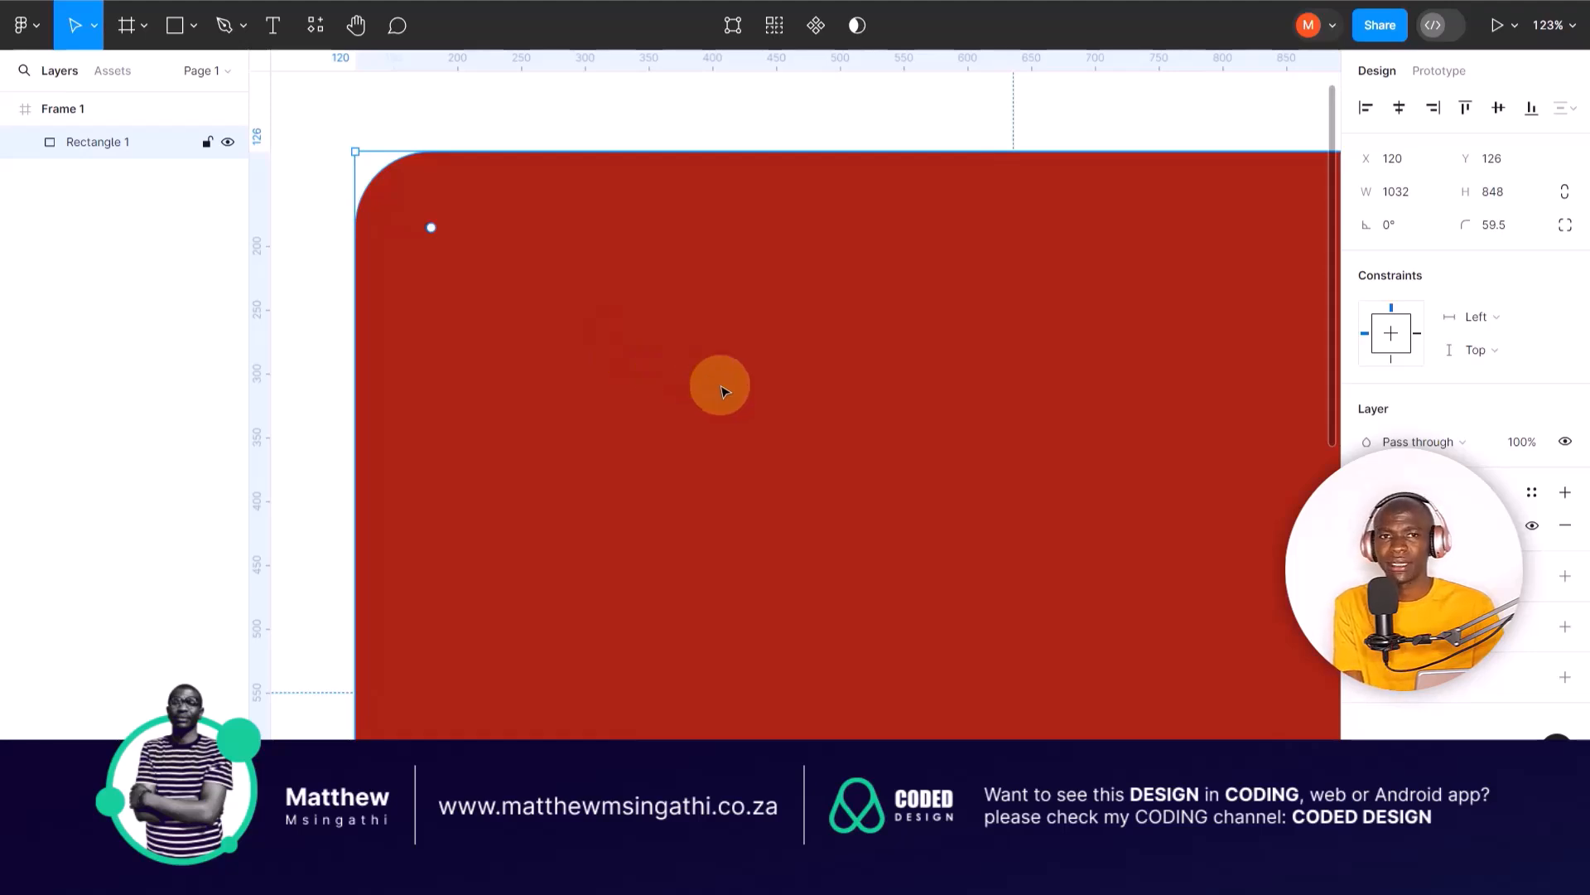
{"action": "scroll", "coordinate": [721, 389], "scroll_direction": "down", "scroll_amount": 3}
{"action": "scroll", "coordinate": [721, 391], "scroll_direction": "down", "scroll_amount": 5}
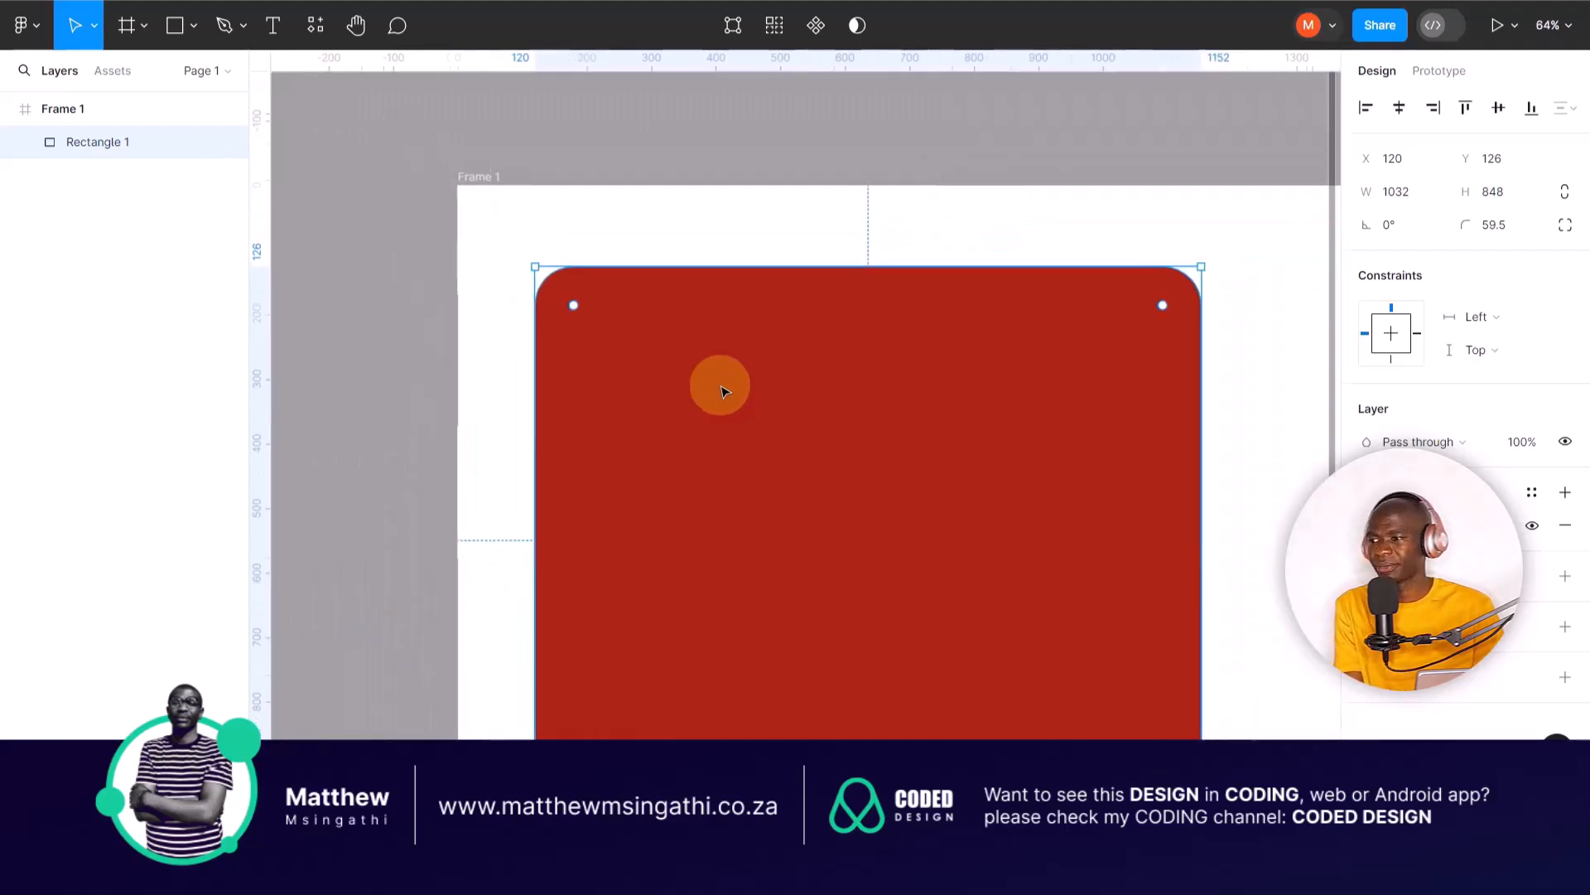
{"action": "scroll", "coordinate": [721, 391], "scroll_direction": "down", "scroll_amount": 1}
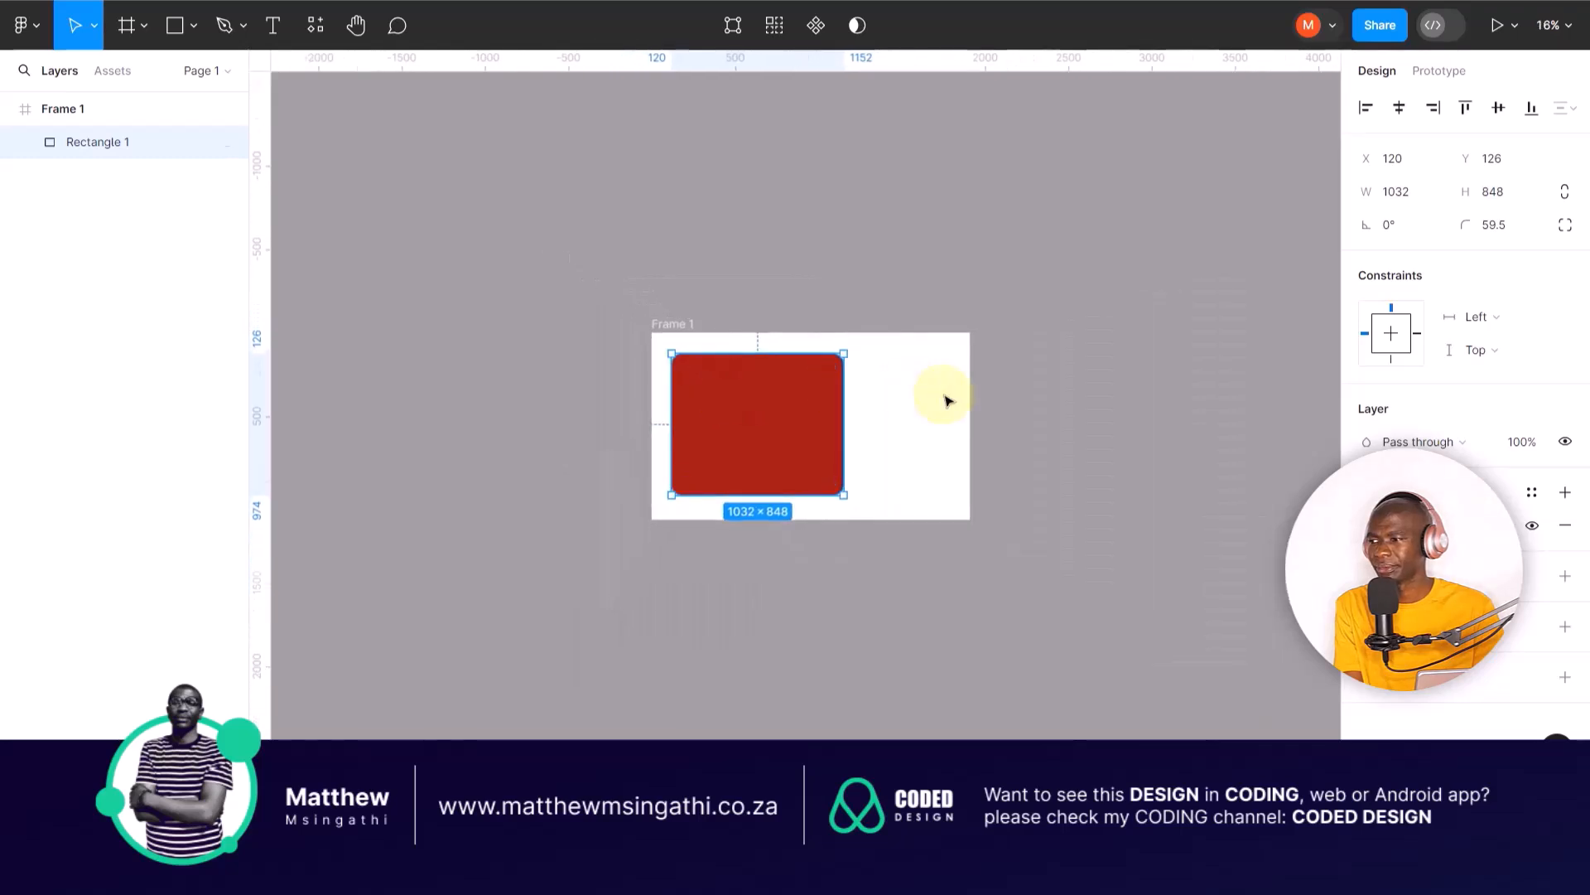
{"action": "left_click", "coordinate": [945, 396]}
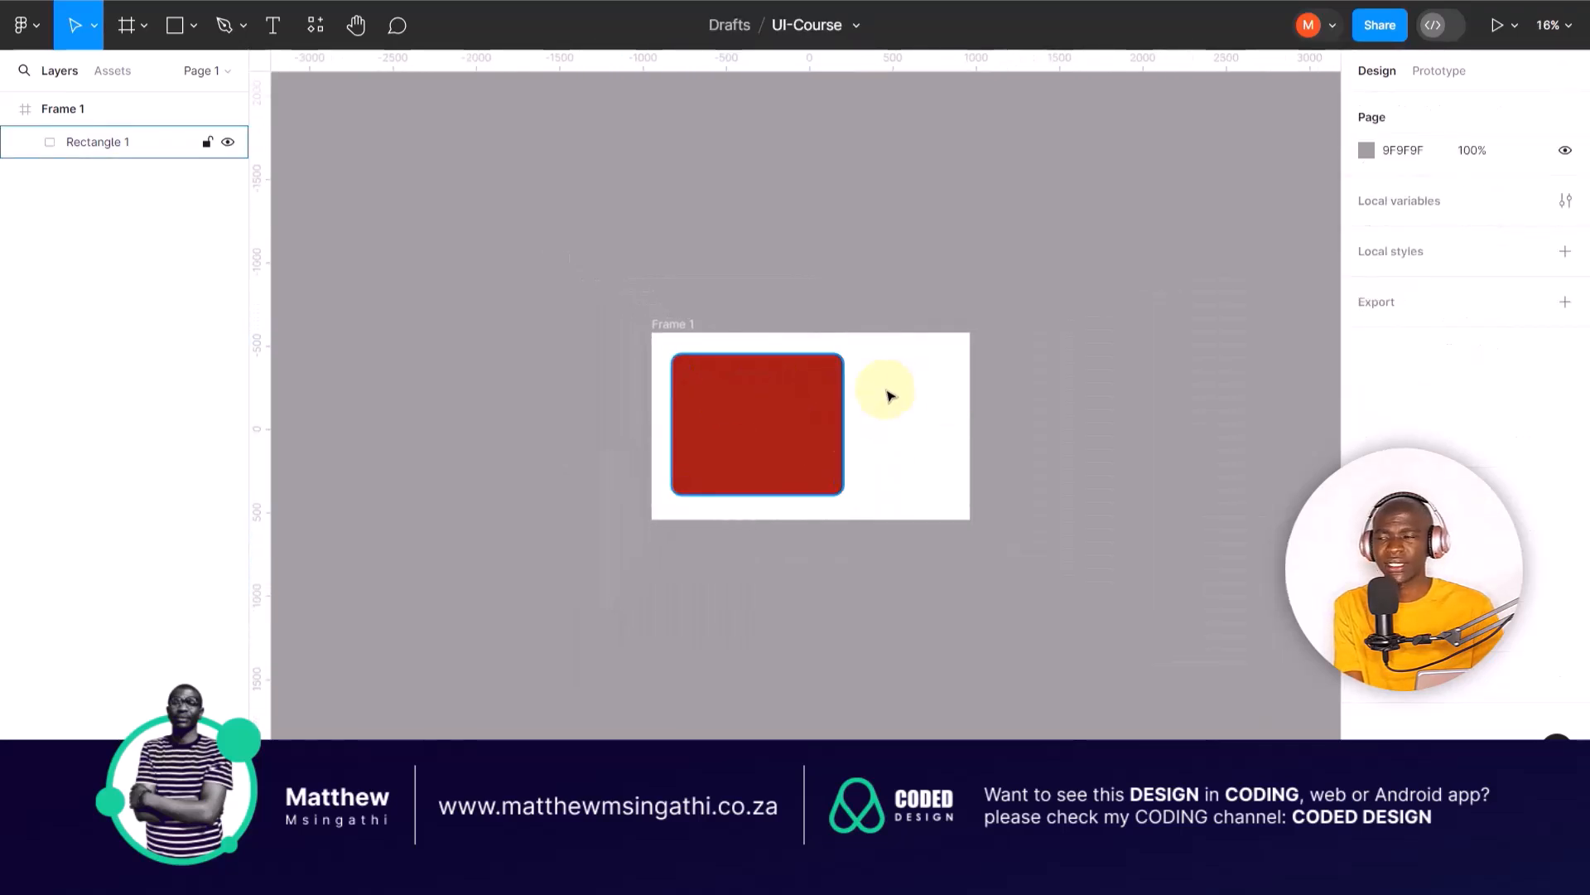
{"action": "left_click", "coordinate": [774, 412]}
{"action": "scroll", "coordinate": [777, 409], "scroll_direction": "down", "scroll_amount": 2}
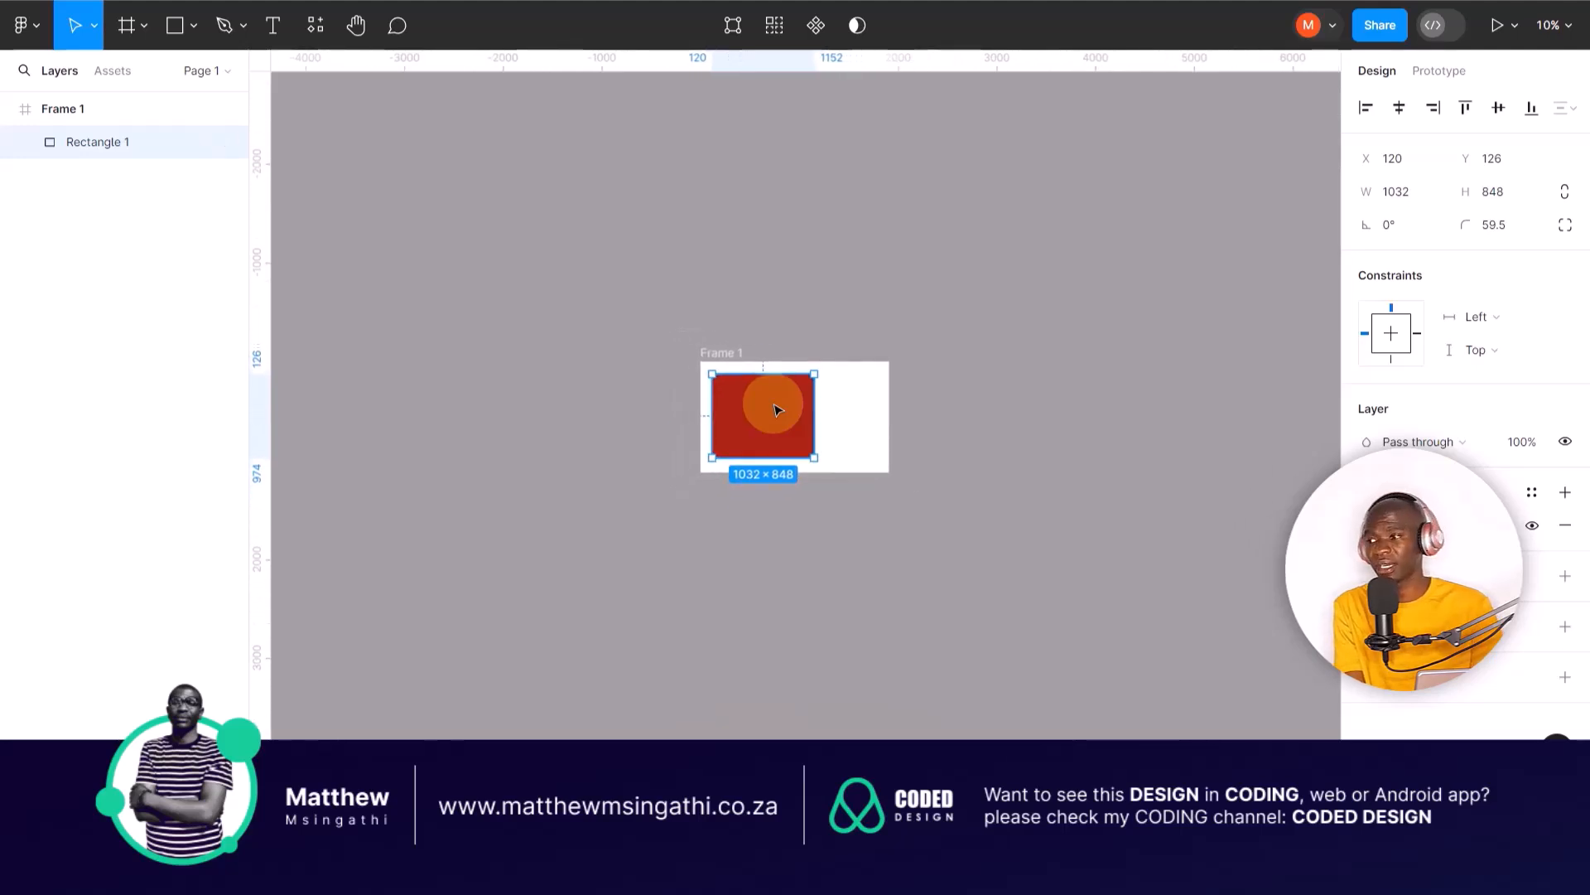
{"action": "scroll", "coordinate": [777, 408], "scroll_direction": "down", "scroll_amount": 2}
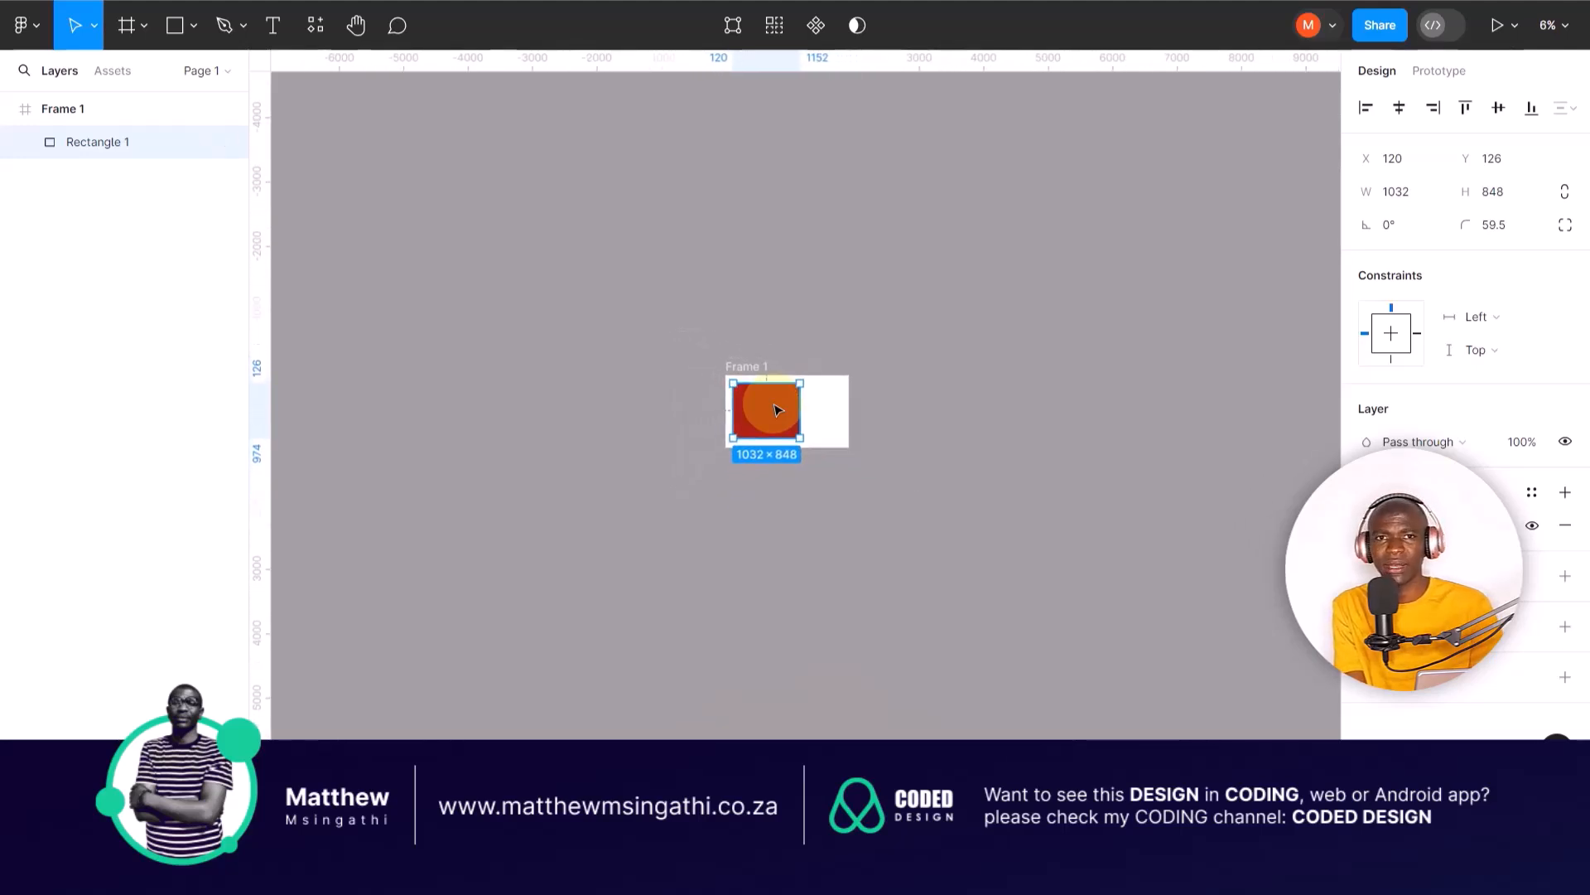
{"action": "scroll", "coordinate": [777, 409], "scroll_direction": "up", "scroll_amount": 3}
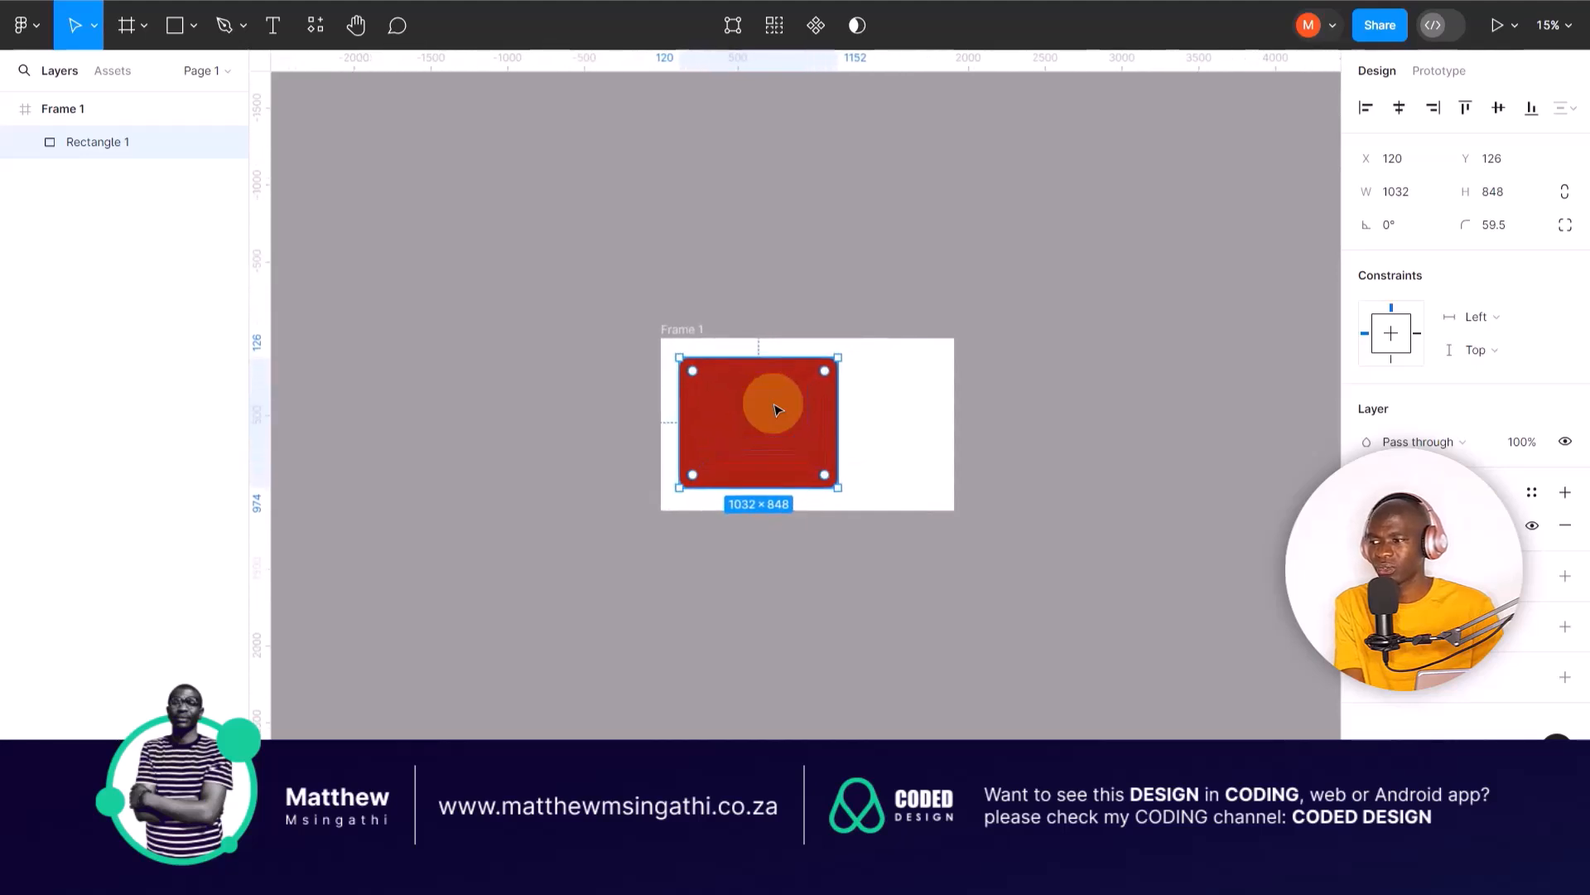
{"action": "scroll", "coordinate": [742, 428], "scroll_direction": "up", "scroll_amount": 3}
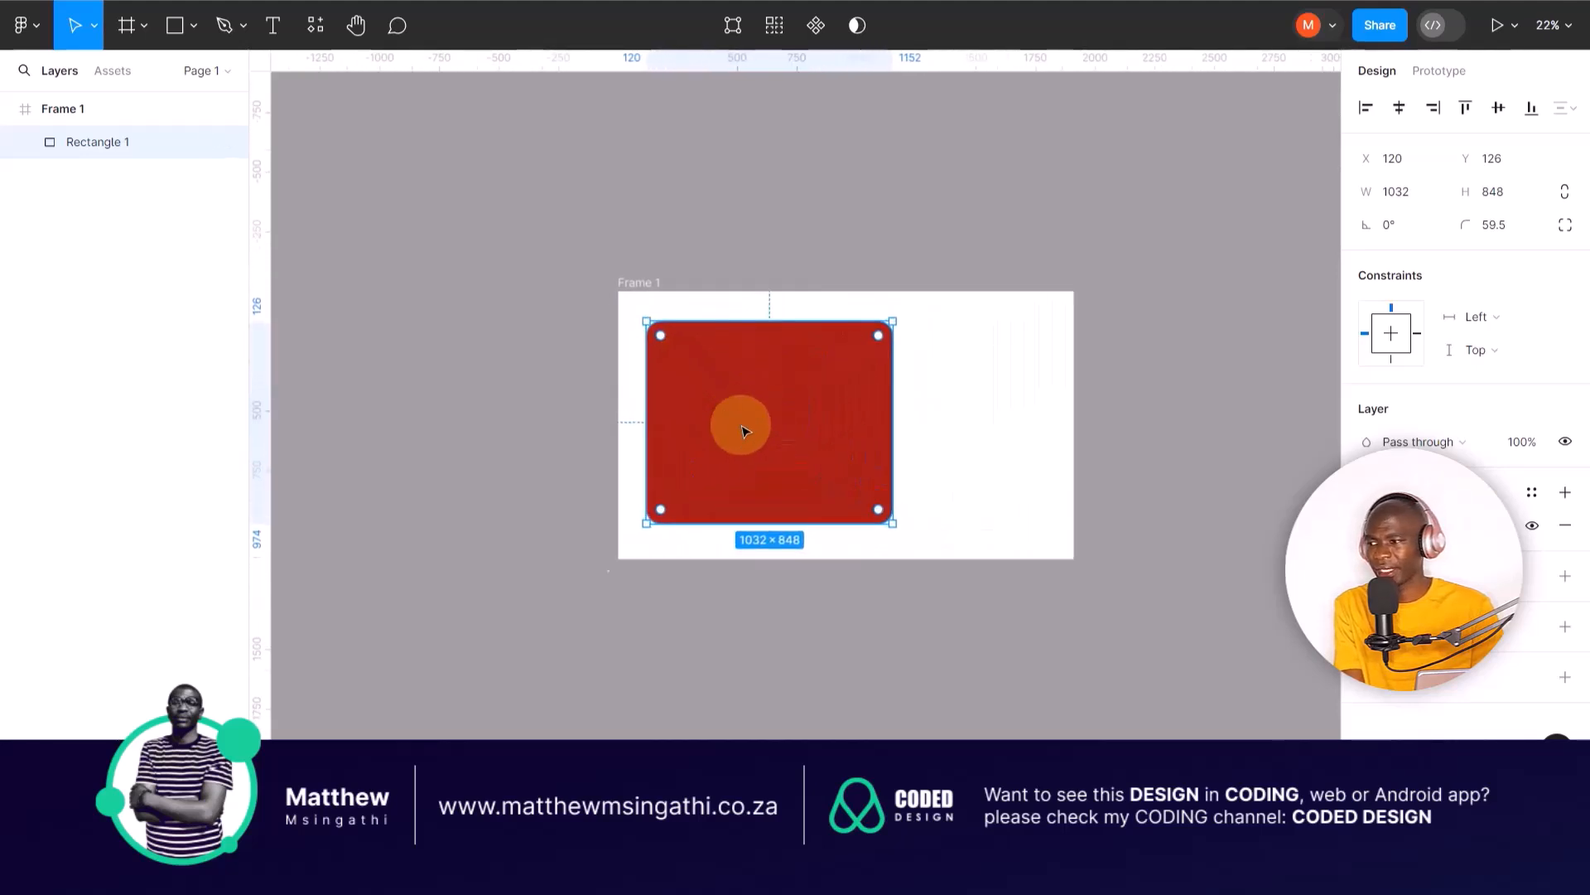
{"action": "scroll", "coordinate": [743, 430], "scroll_direction": "up", "scroll_amount": 1}
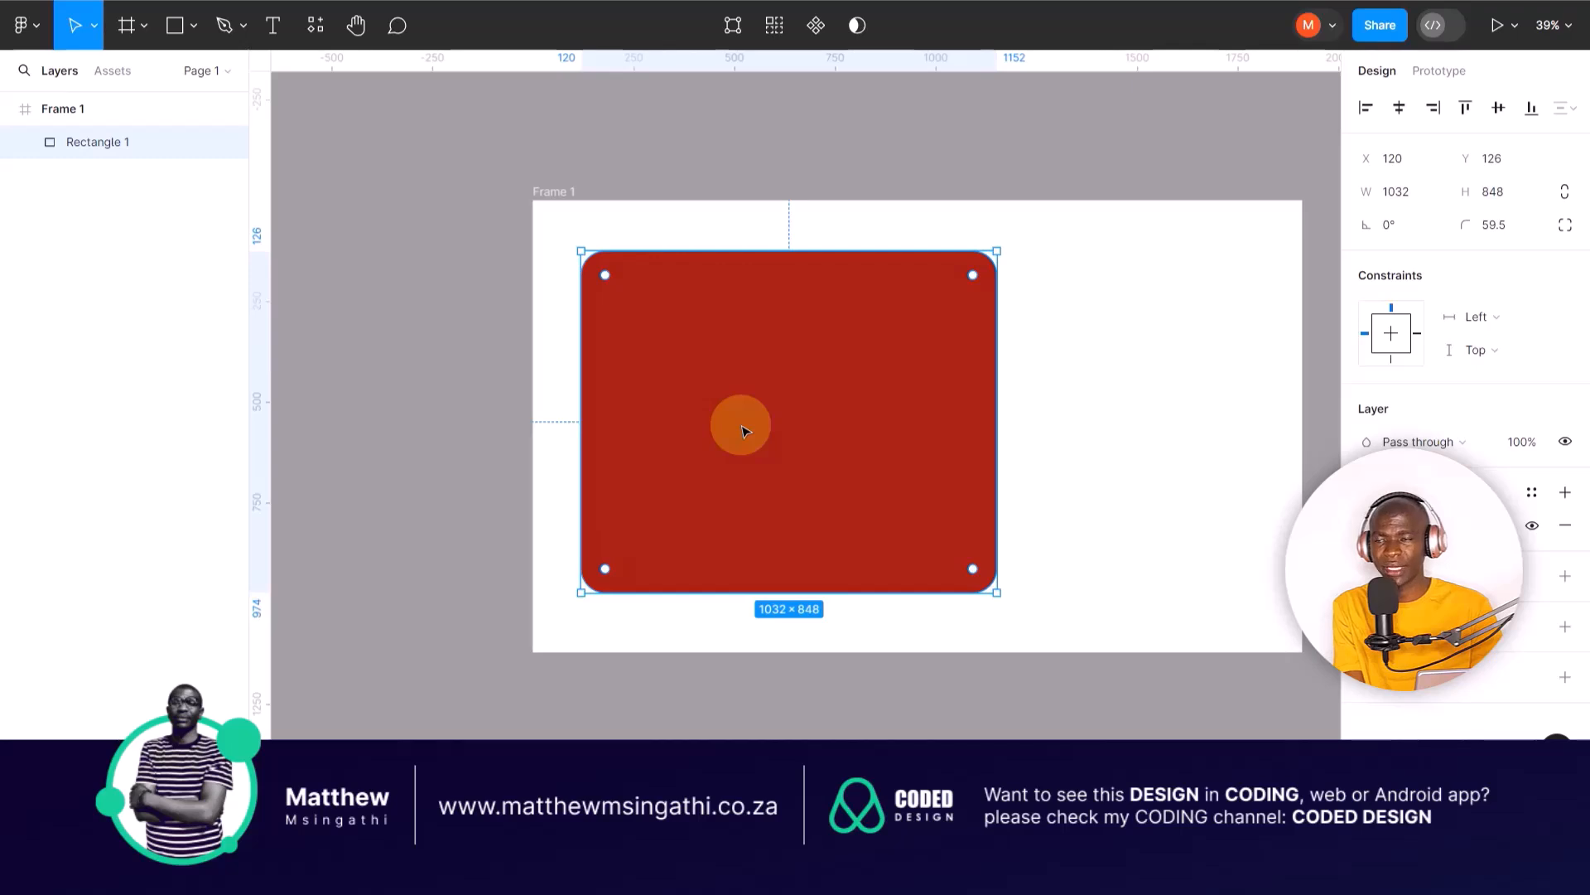
{"action": "left_click", "coordinate": [1093, 406]}
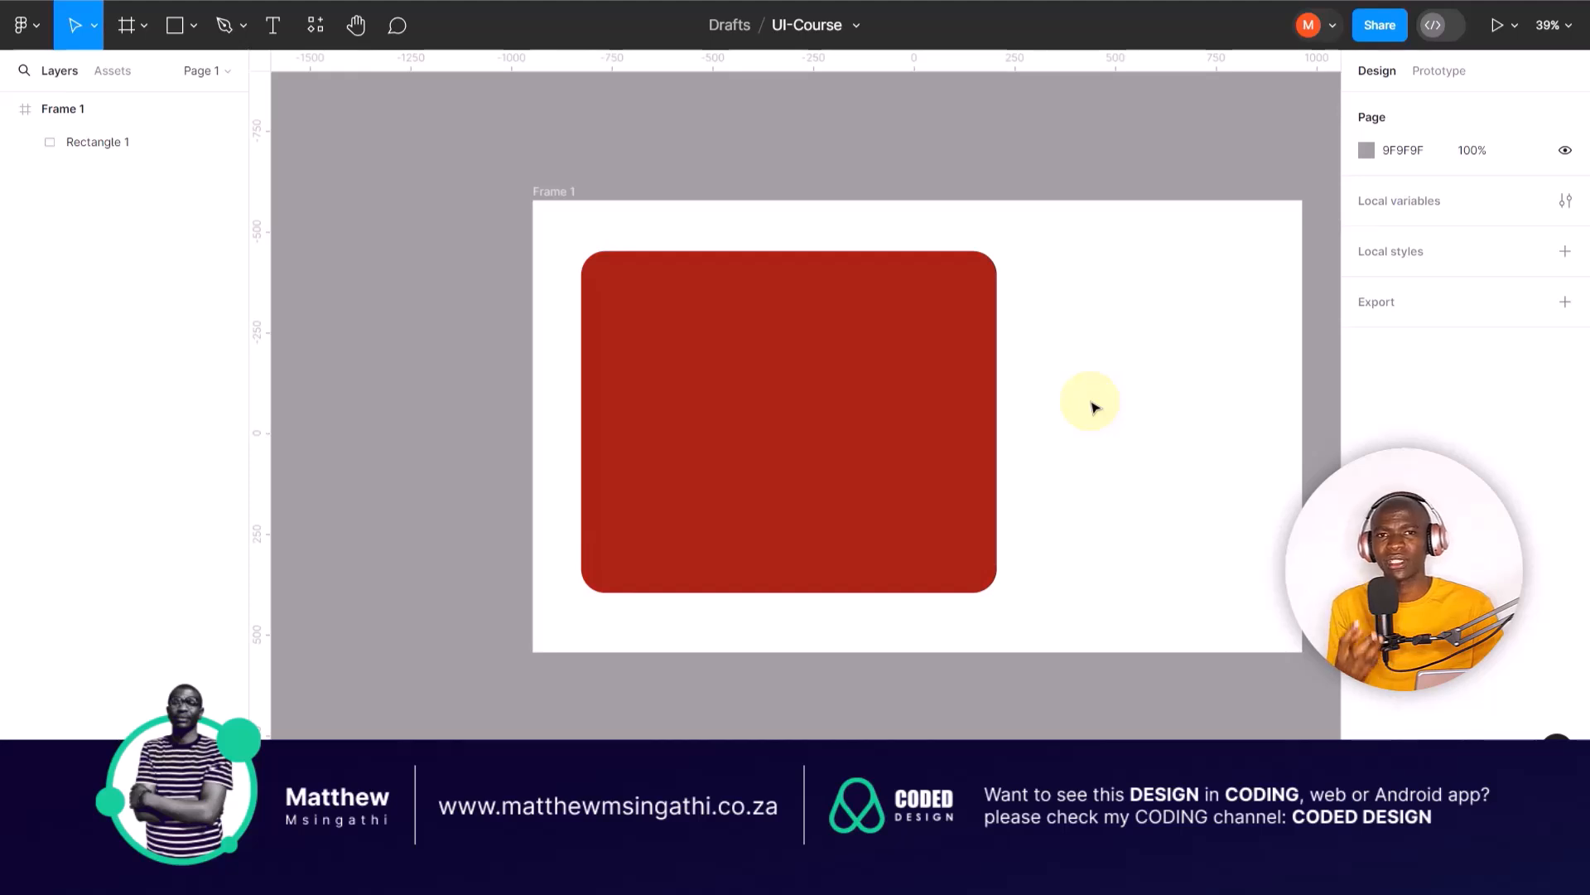
Step: Display the prototype settings of the red rectangle
{"action": "left_click", "coordinate": [831, 347]}
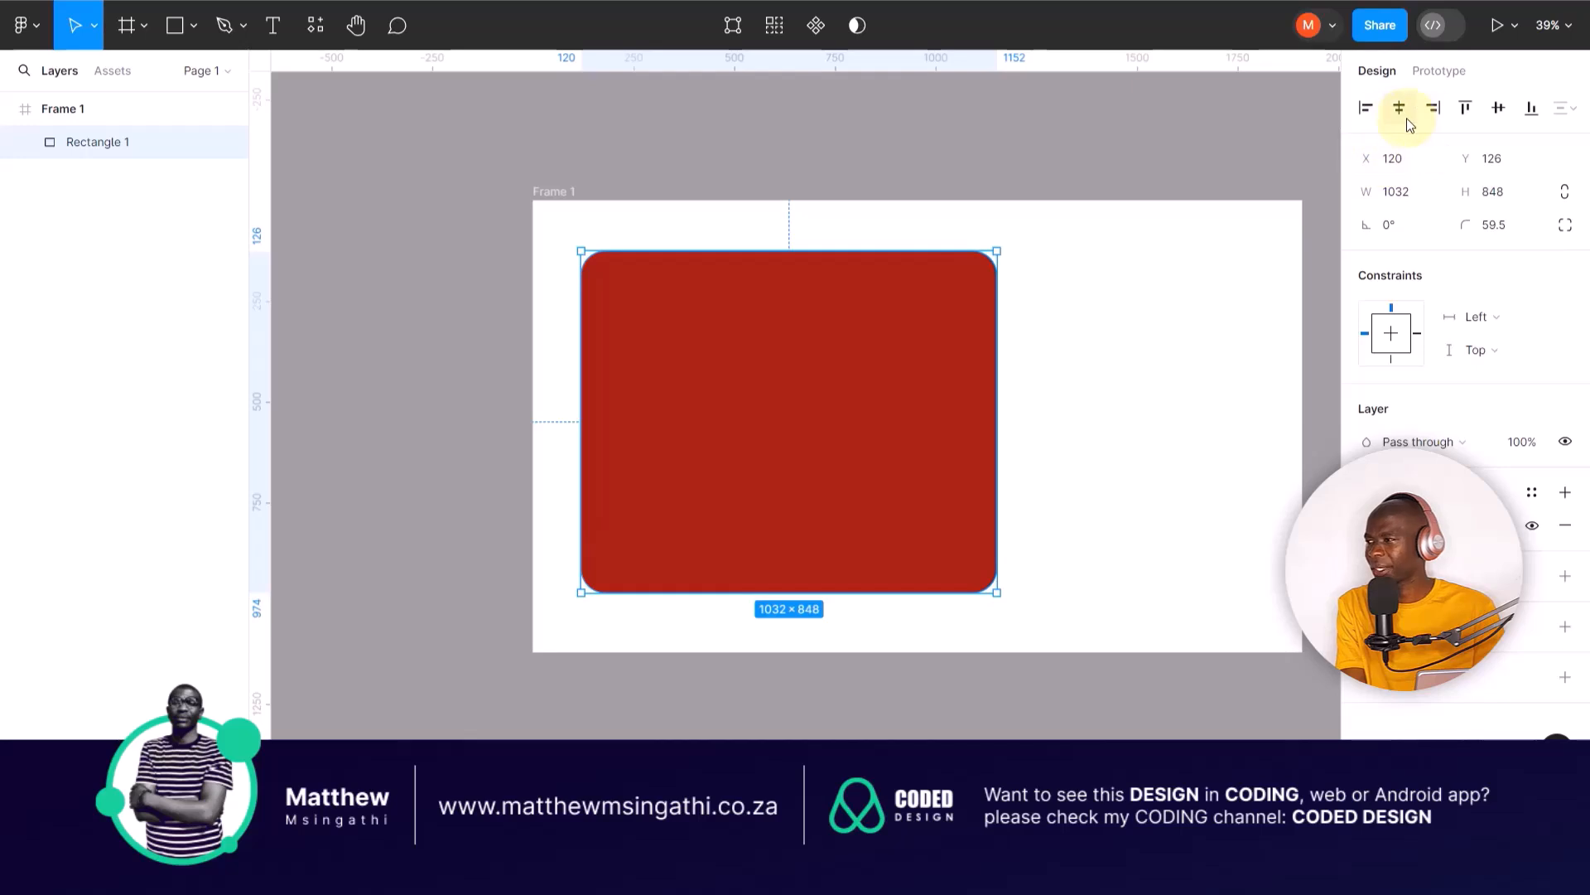
{"action": "left_click", "coordinate": [1438, 71]}
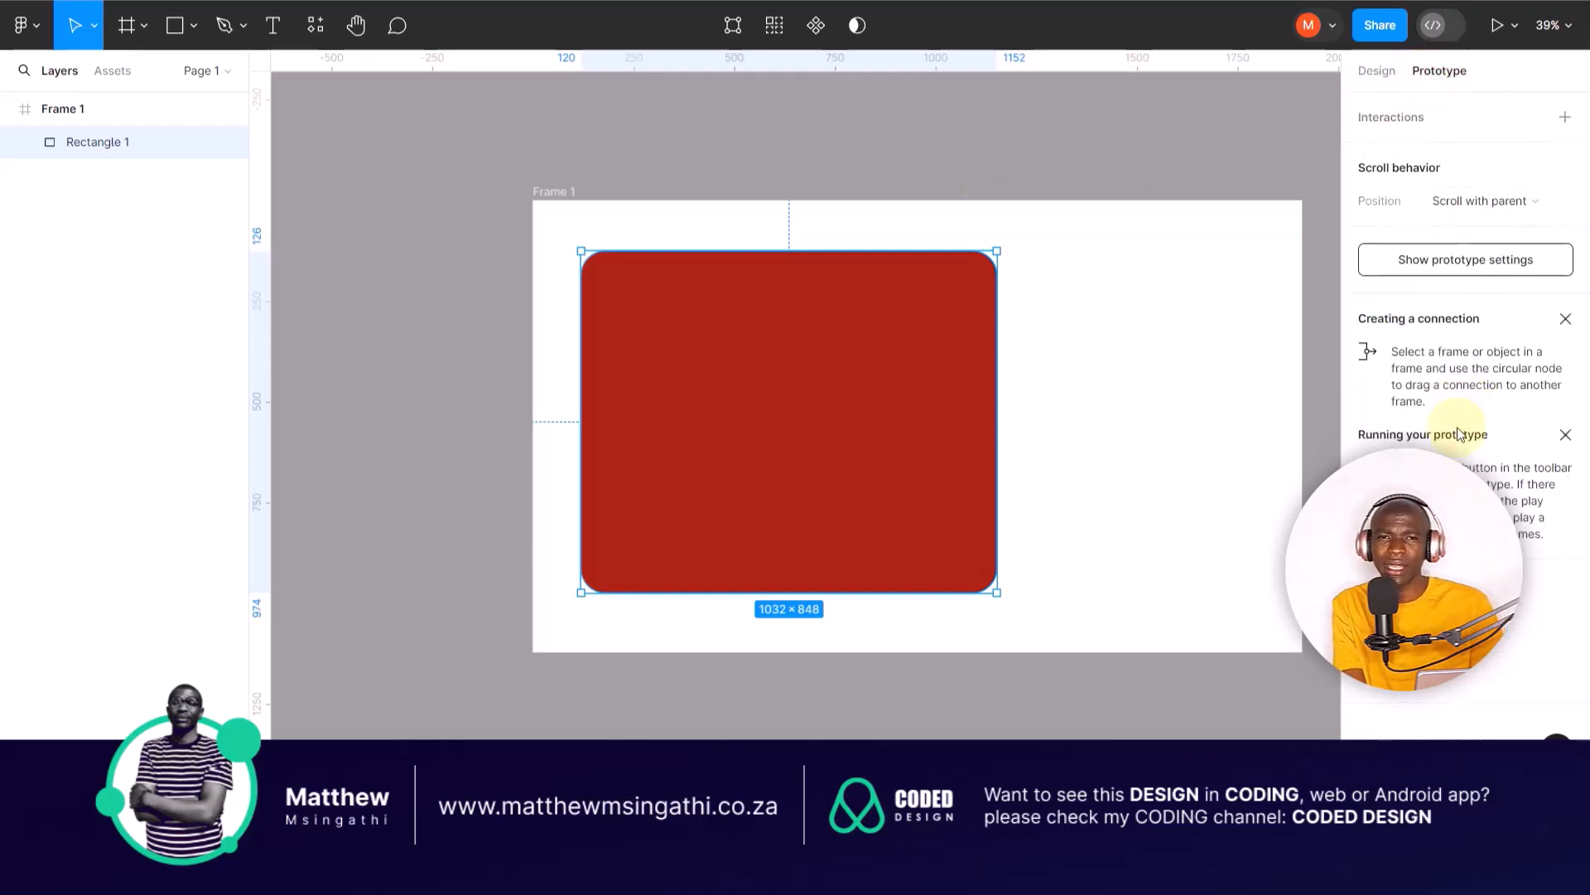
Step: Return to the design properties and narrow the red rectangle to a width of about 592
{"action": "left_click", "coordinate": [1383, 73]}
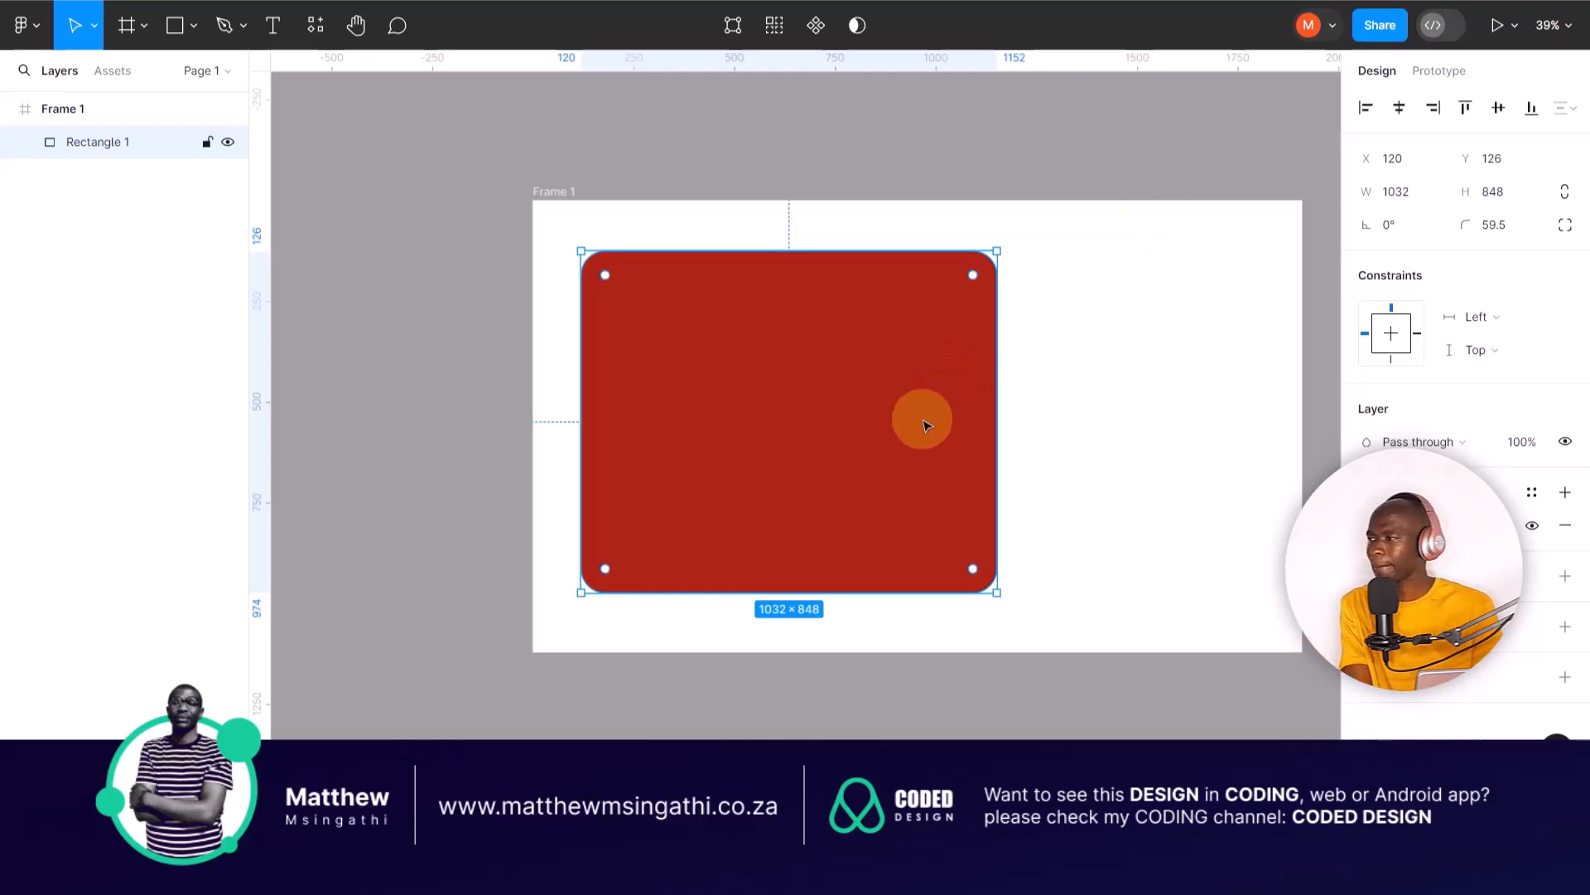
{"action": "left_click_drag", "start_coordinate": [998, 418], "coordinate": [820, 403]}
{"action": "left_click", "coordinate": [990, 396]}
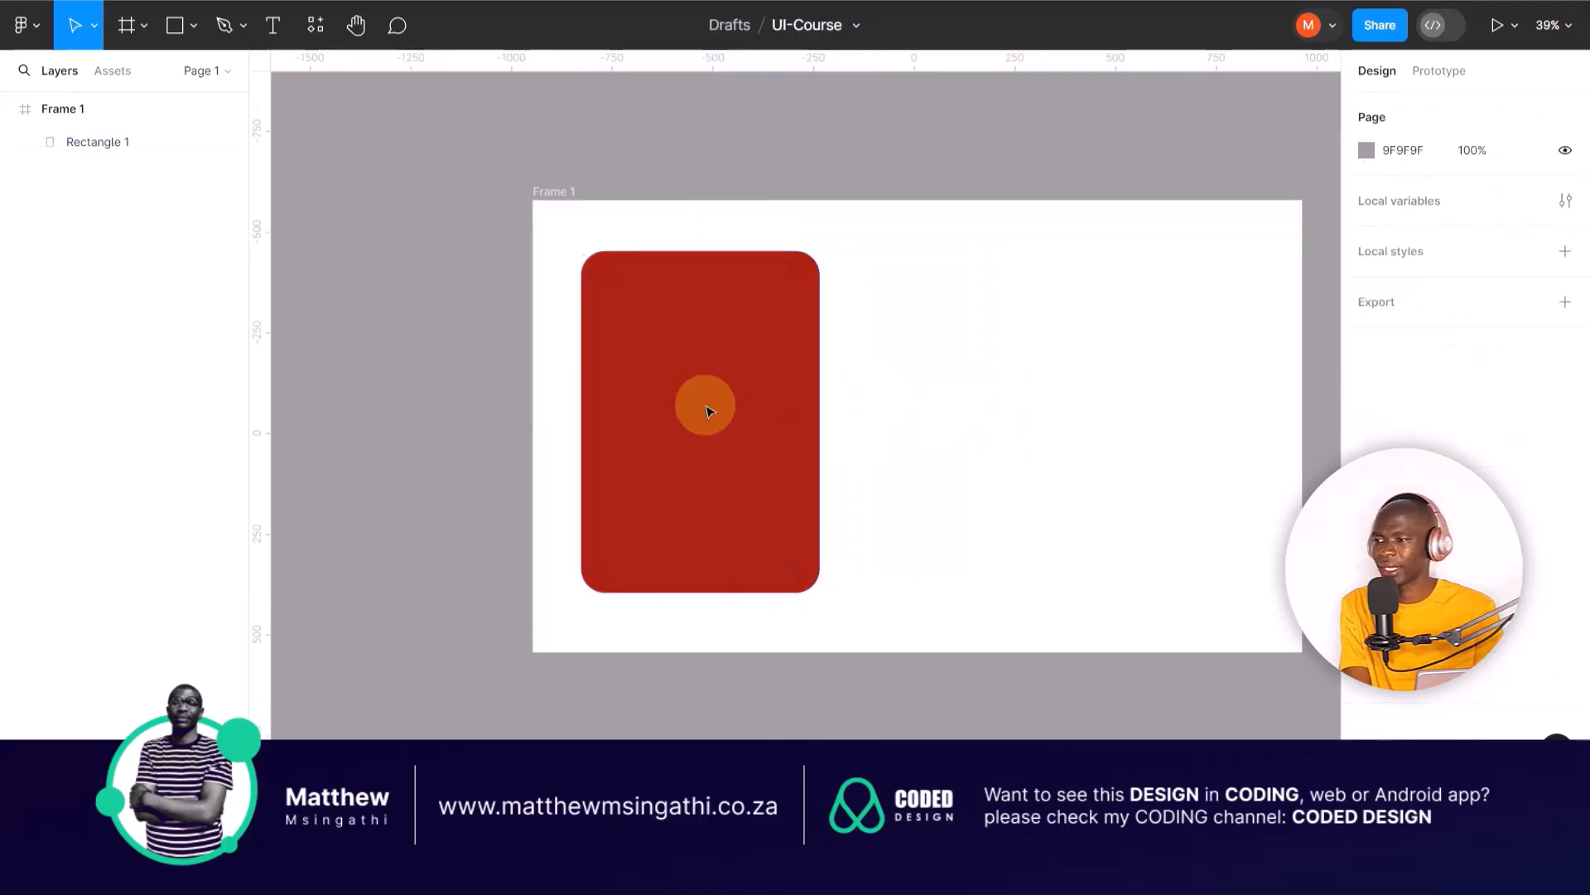
Step: Align the rectangle to the frame's horizontal centre, left, right, bottom and top edges in turn, and move it to about X 48, Y 75
{"action": "left_click", "coordinate": [673, 352]}
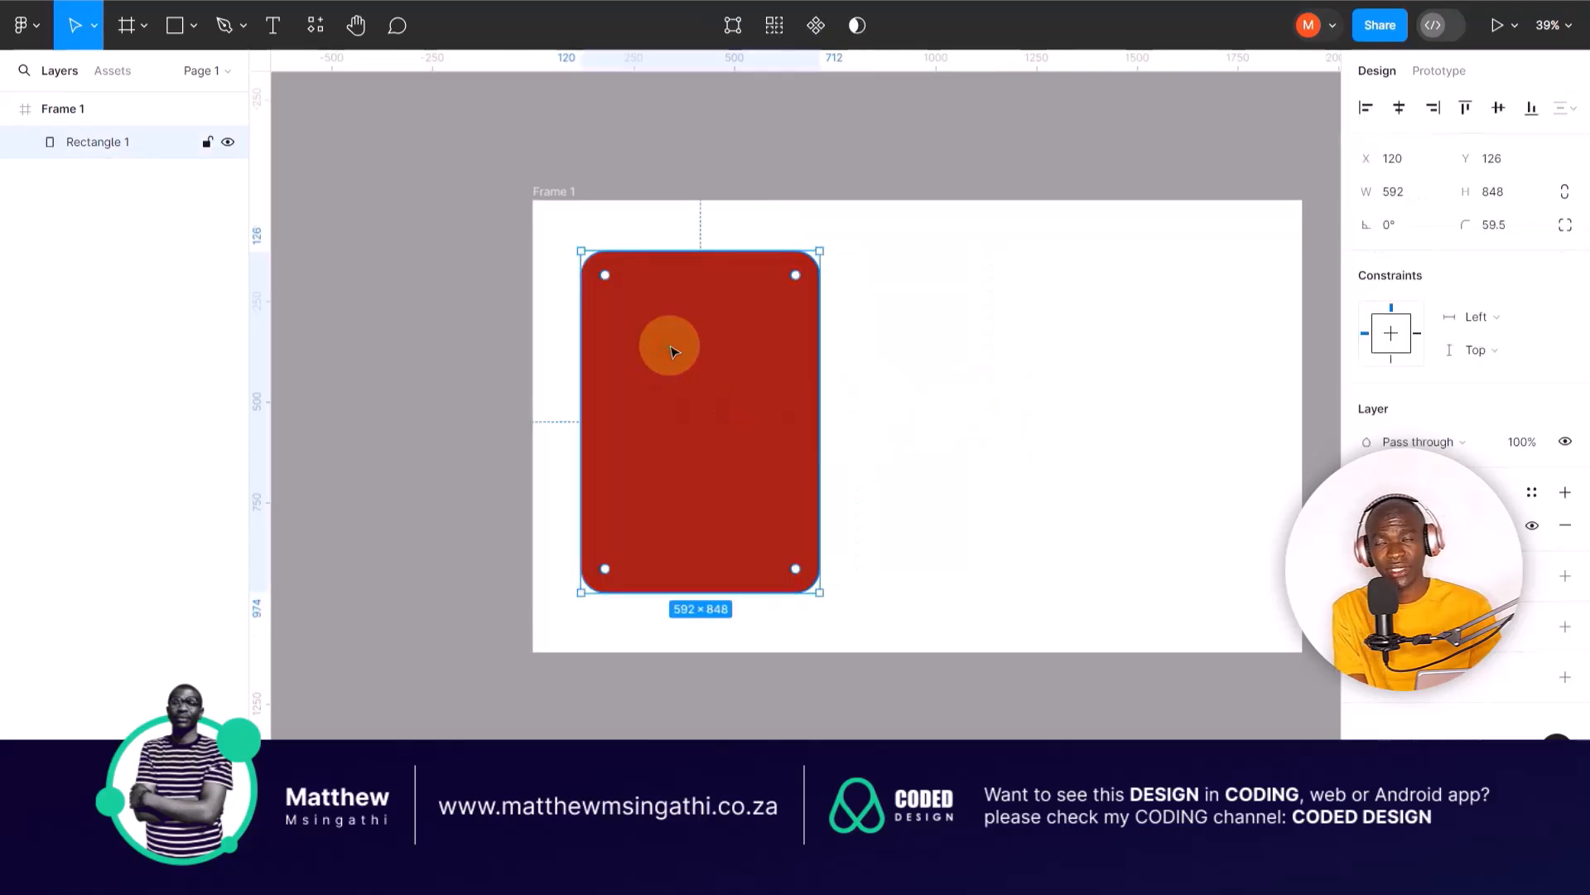
{"action": "left_click", "coordinate": [1400, 110]}
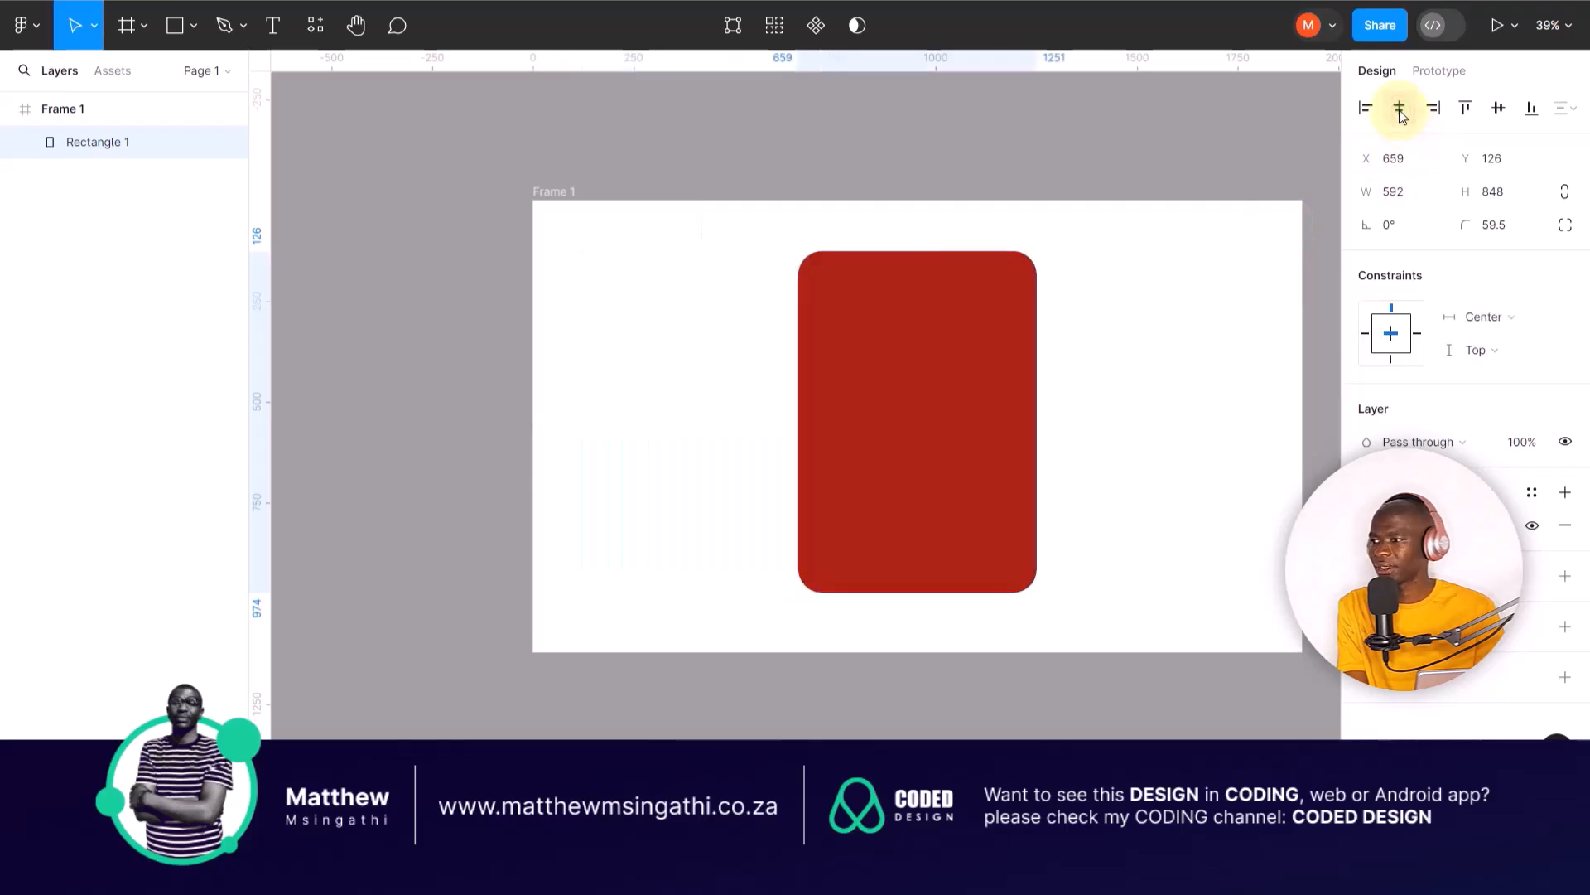
{"action": "left_click_drag", "start_coordinate": [923, 367], "coordinate": [901, 396]}
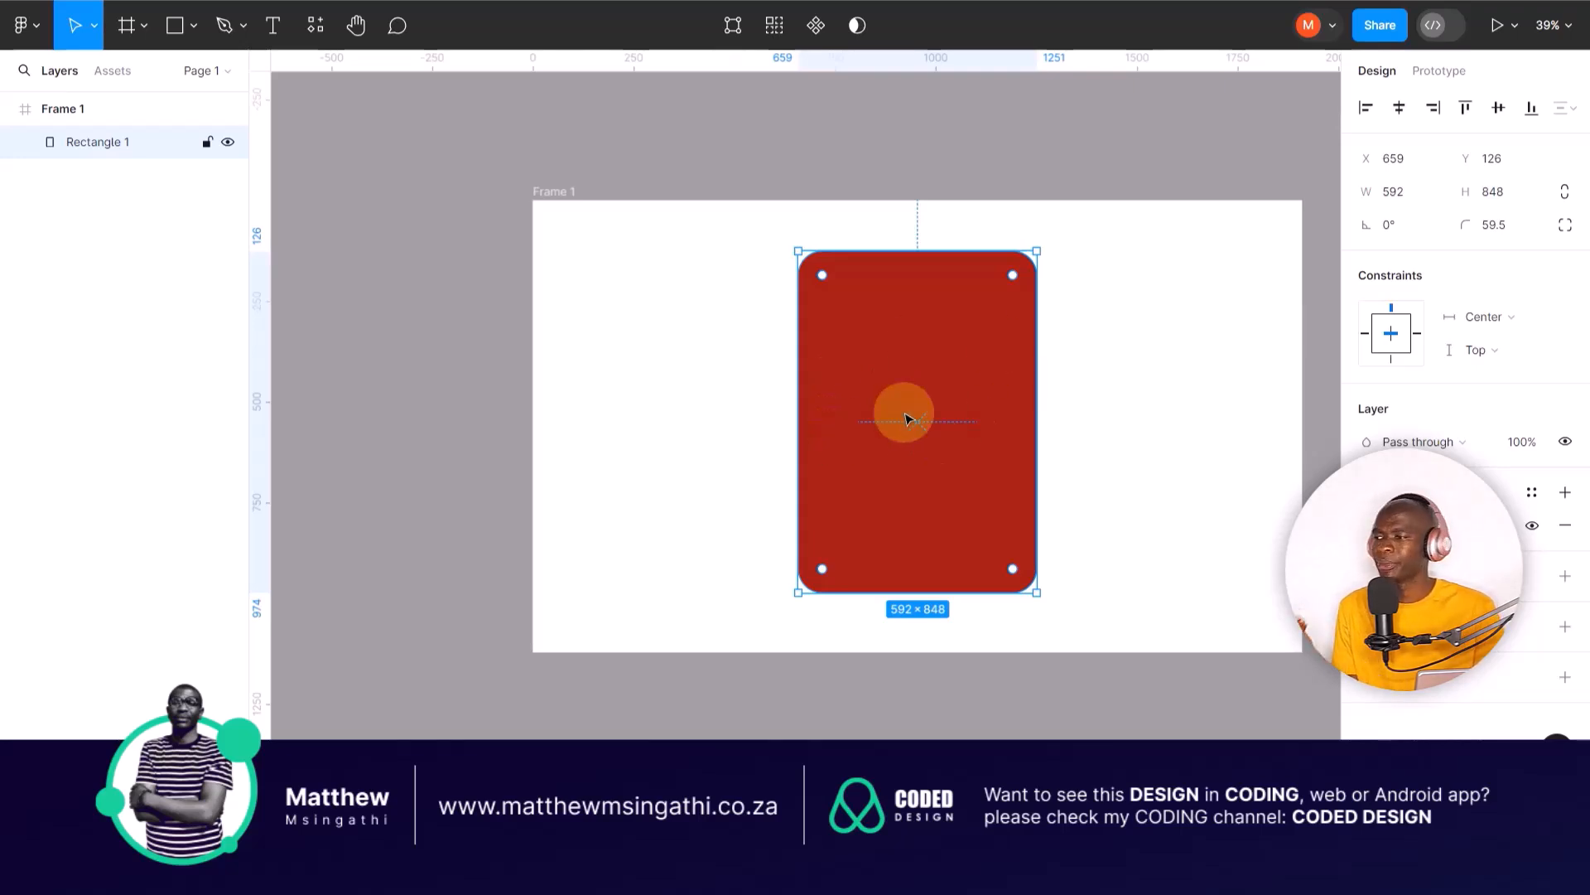
{"action": "left_click_drag", "start_coordinate": [907, 418], "coordinate": [896, 412]}
{"action": "left_click", "coordinate": [1366, 107]}
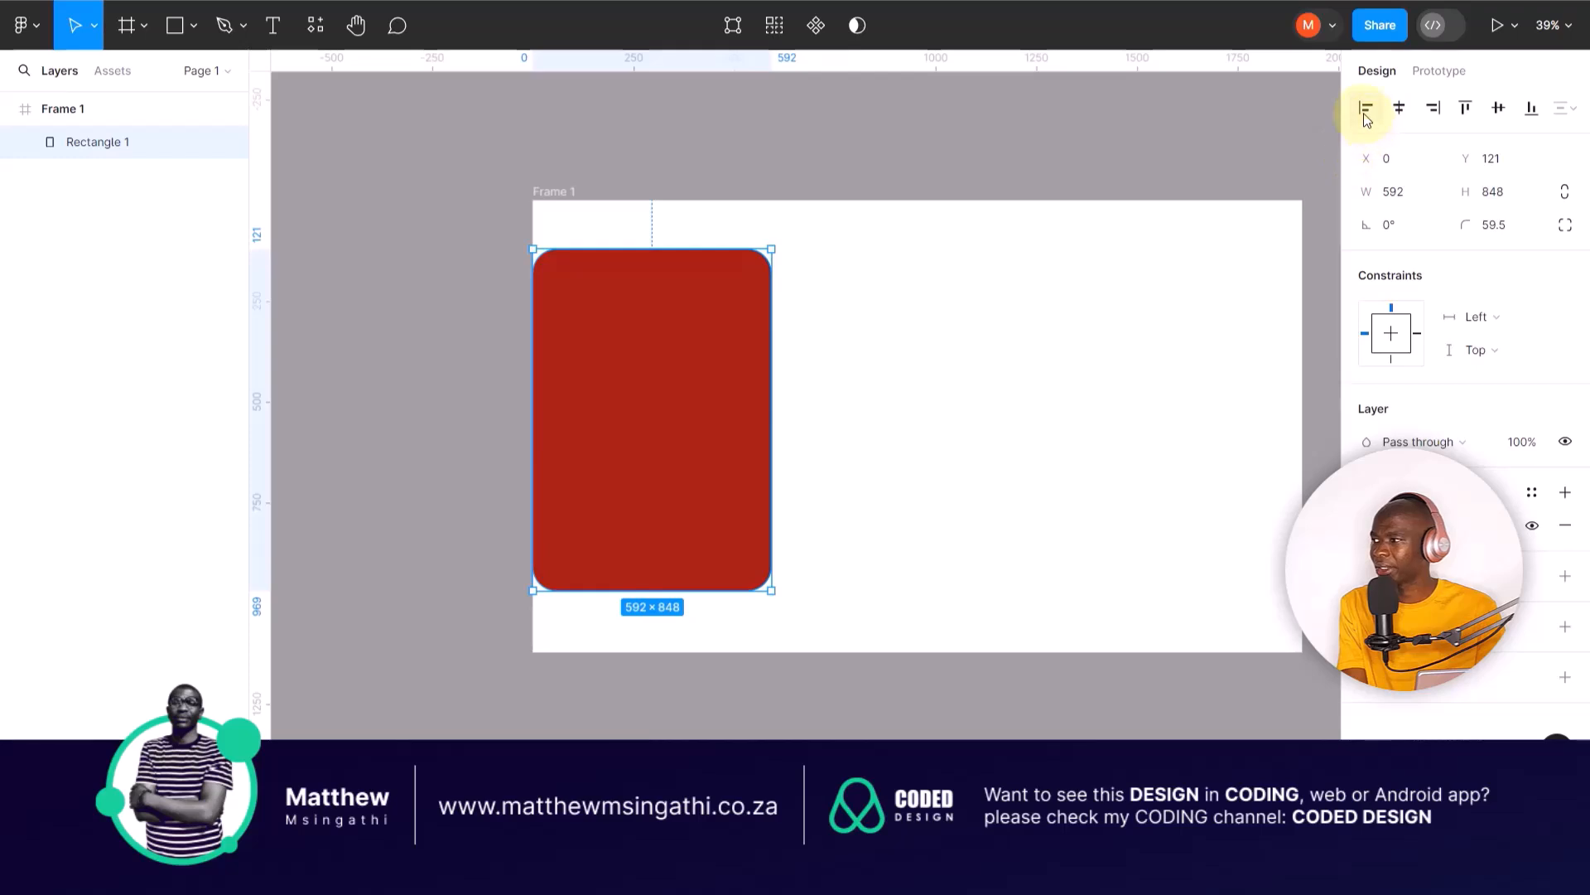
{"action": "left_click", "coordinate": [1441, 112]}
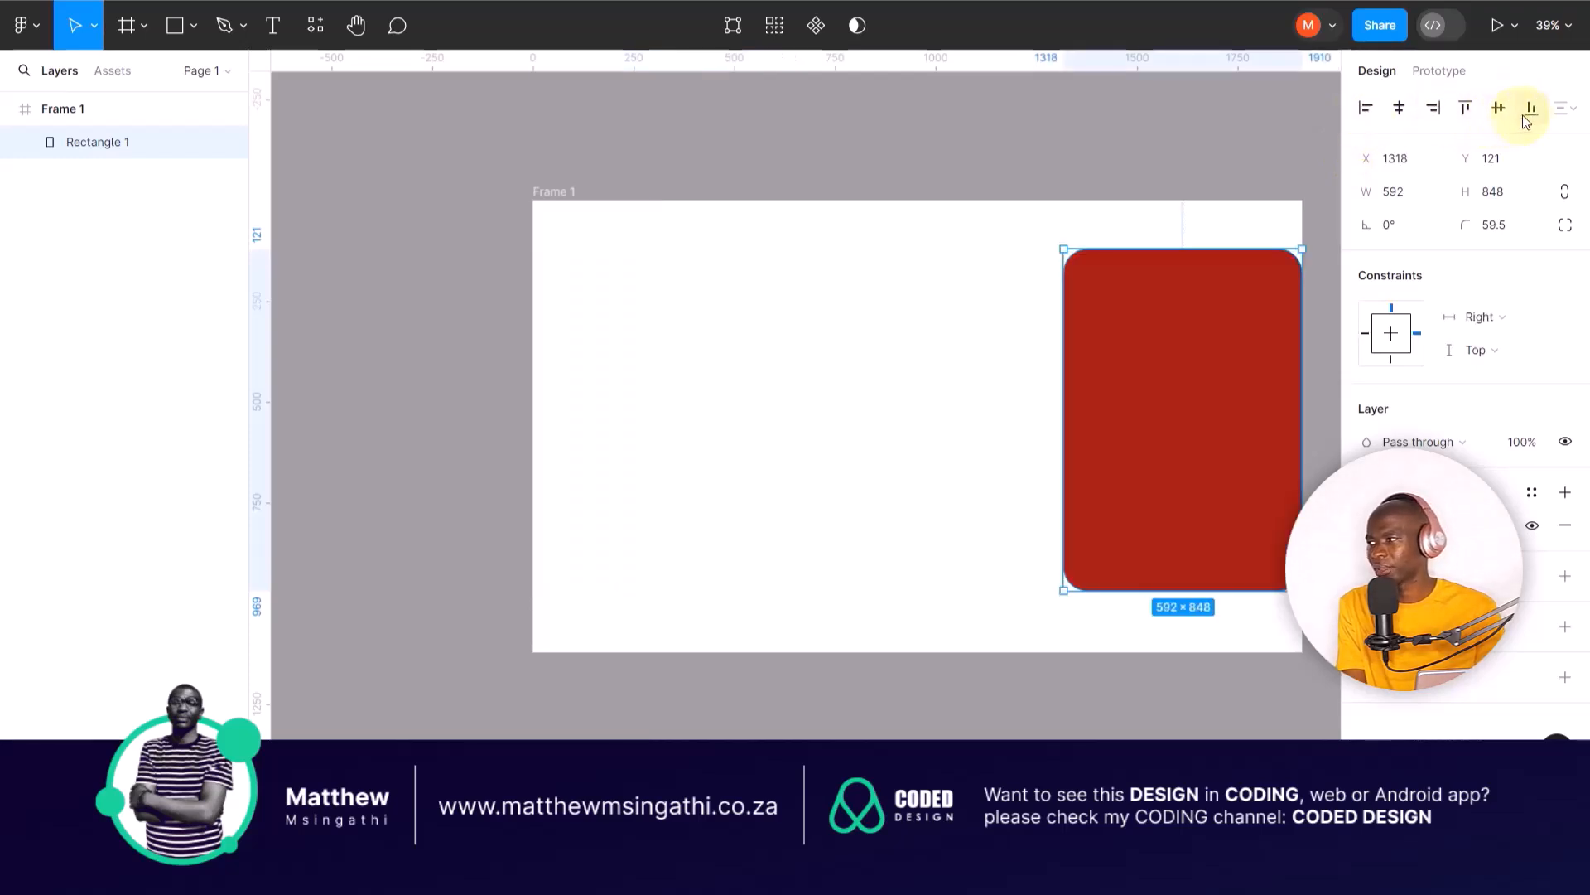
{"action": "left_click", "coordinate": [1531, 113]}
{"action": "left_click", "coordinate": [1463, 114]}
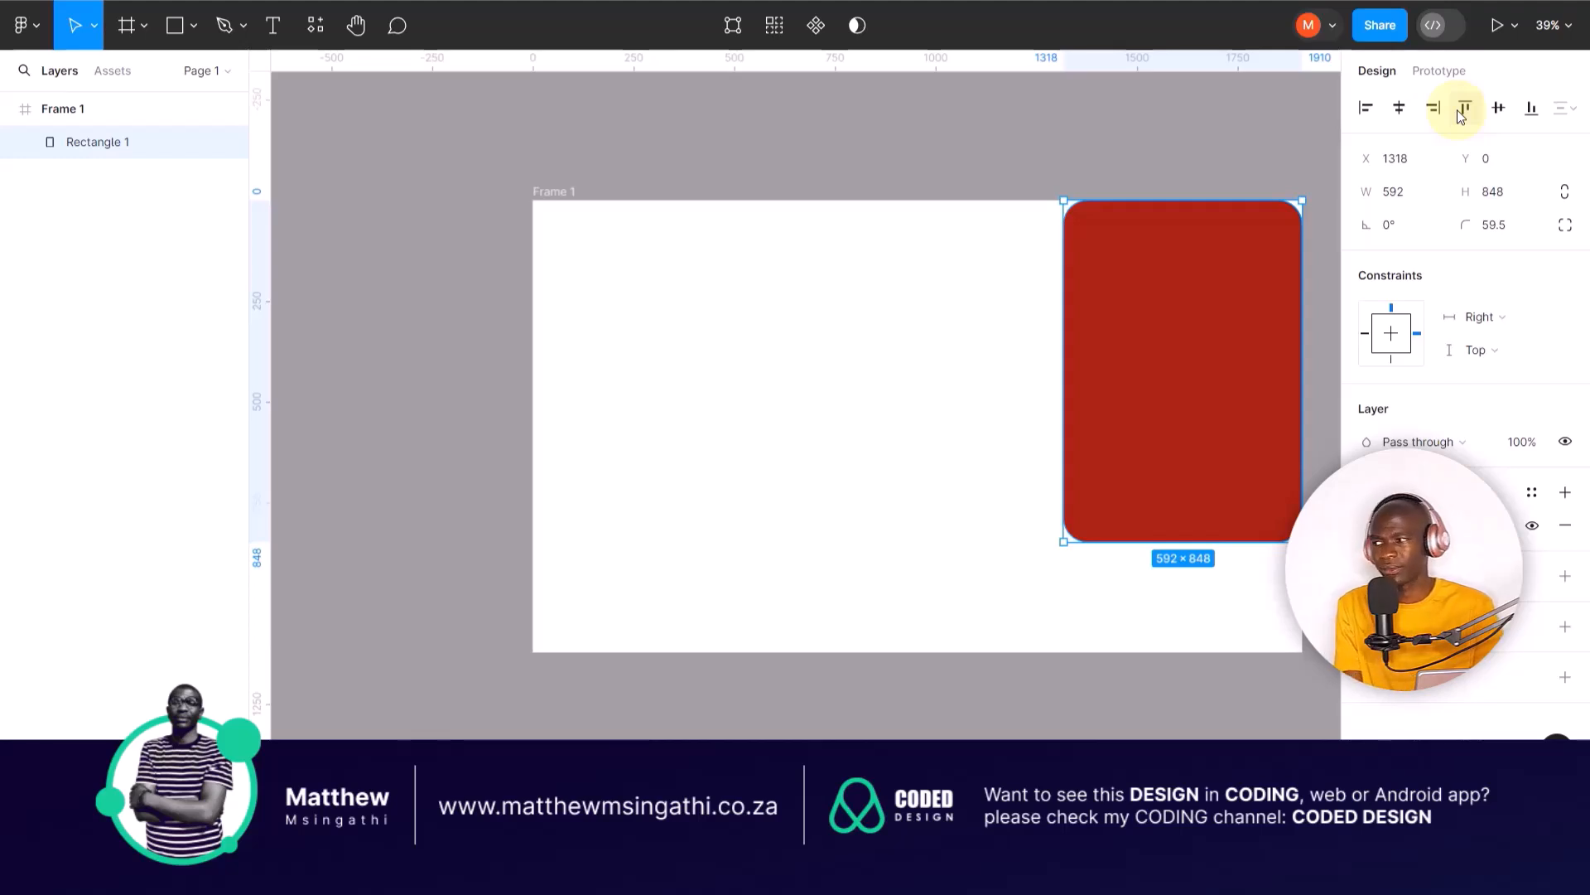
{"action": "left_click_drag", "start_coordinate": [1228, 288], "coordinate": [720, 321]}
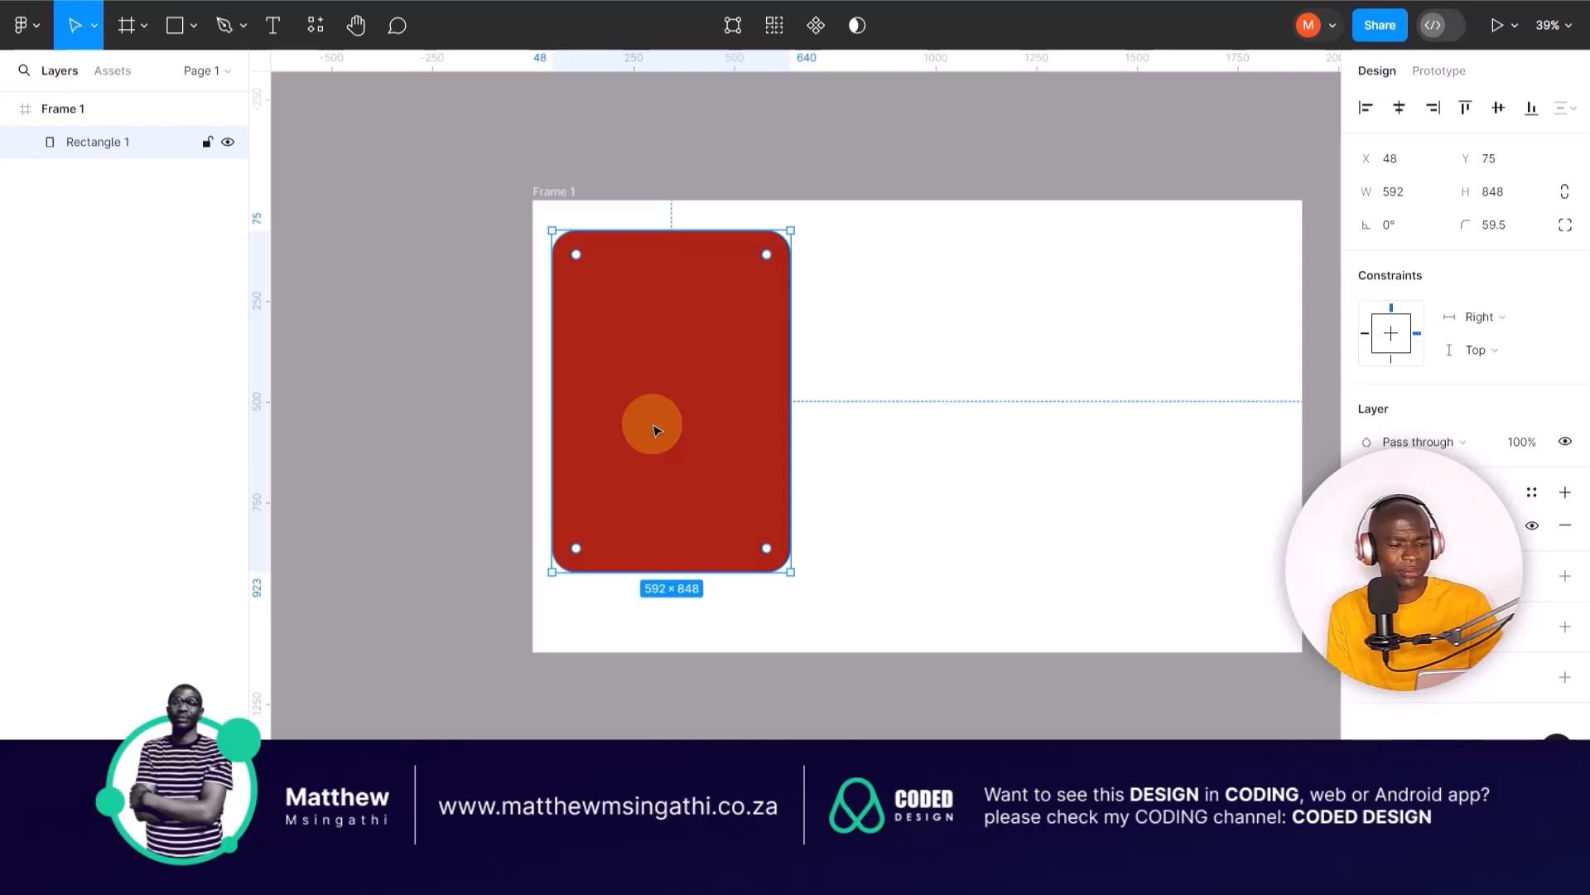
Step: Duplicate the red rectangle, place the copy beside it at about X 711, Y 75, and delete that copy
{"action": "key", "text": "ctrl+d"}
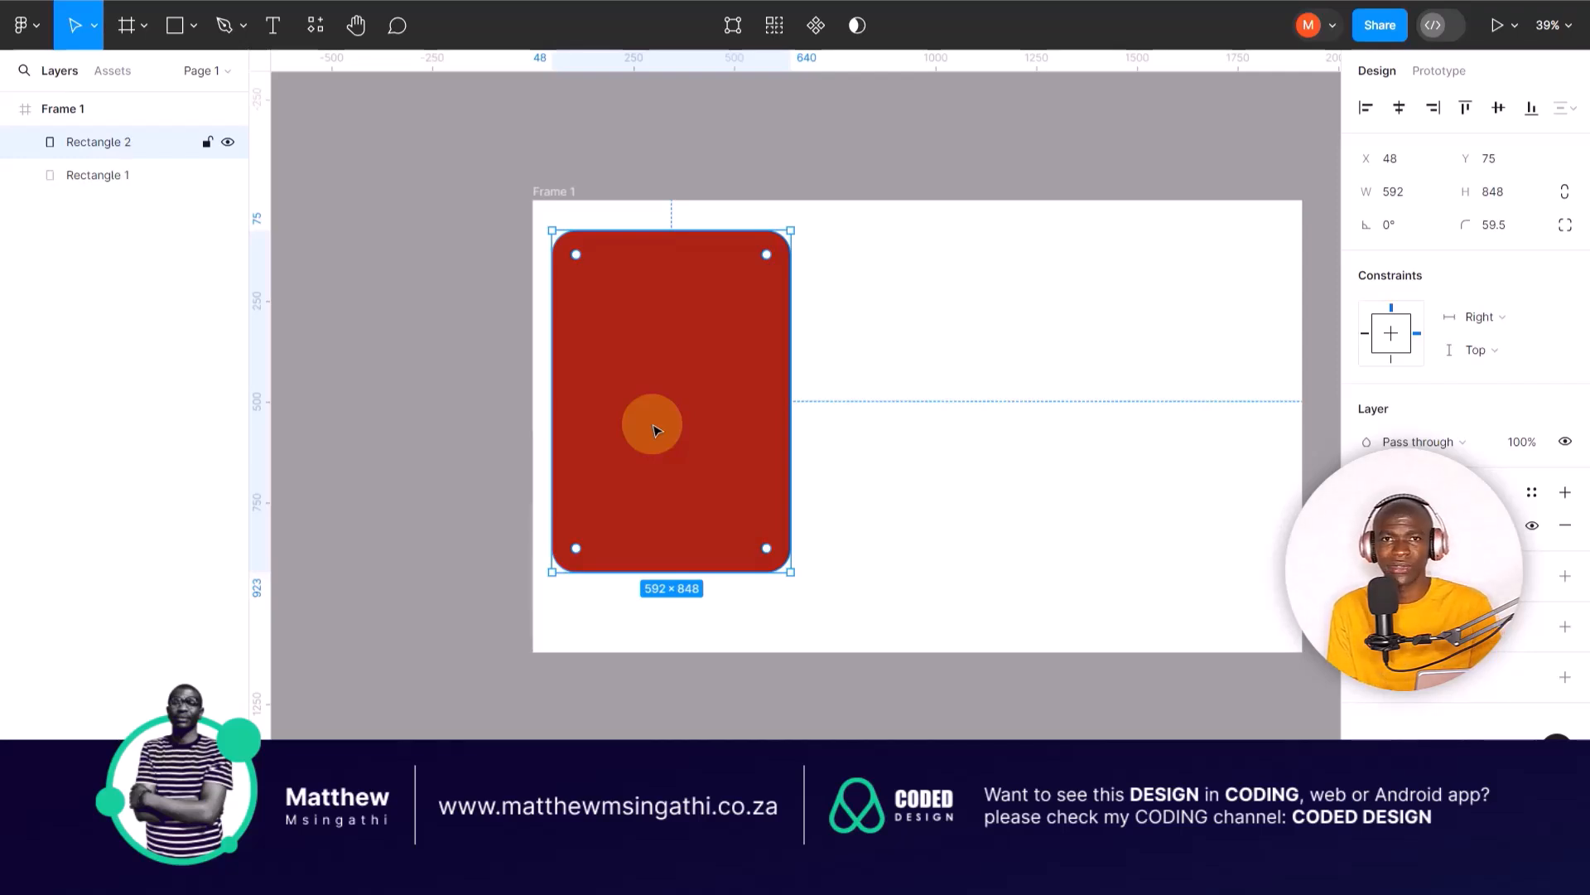
{"action": "left_click_drag", "start_coordinate": [656, 429], "coordinate": [923, 426]}
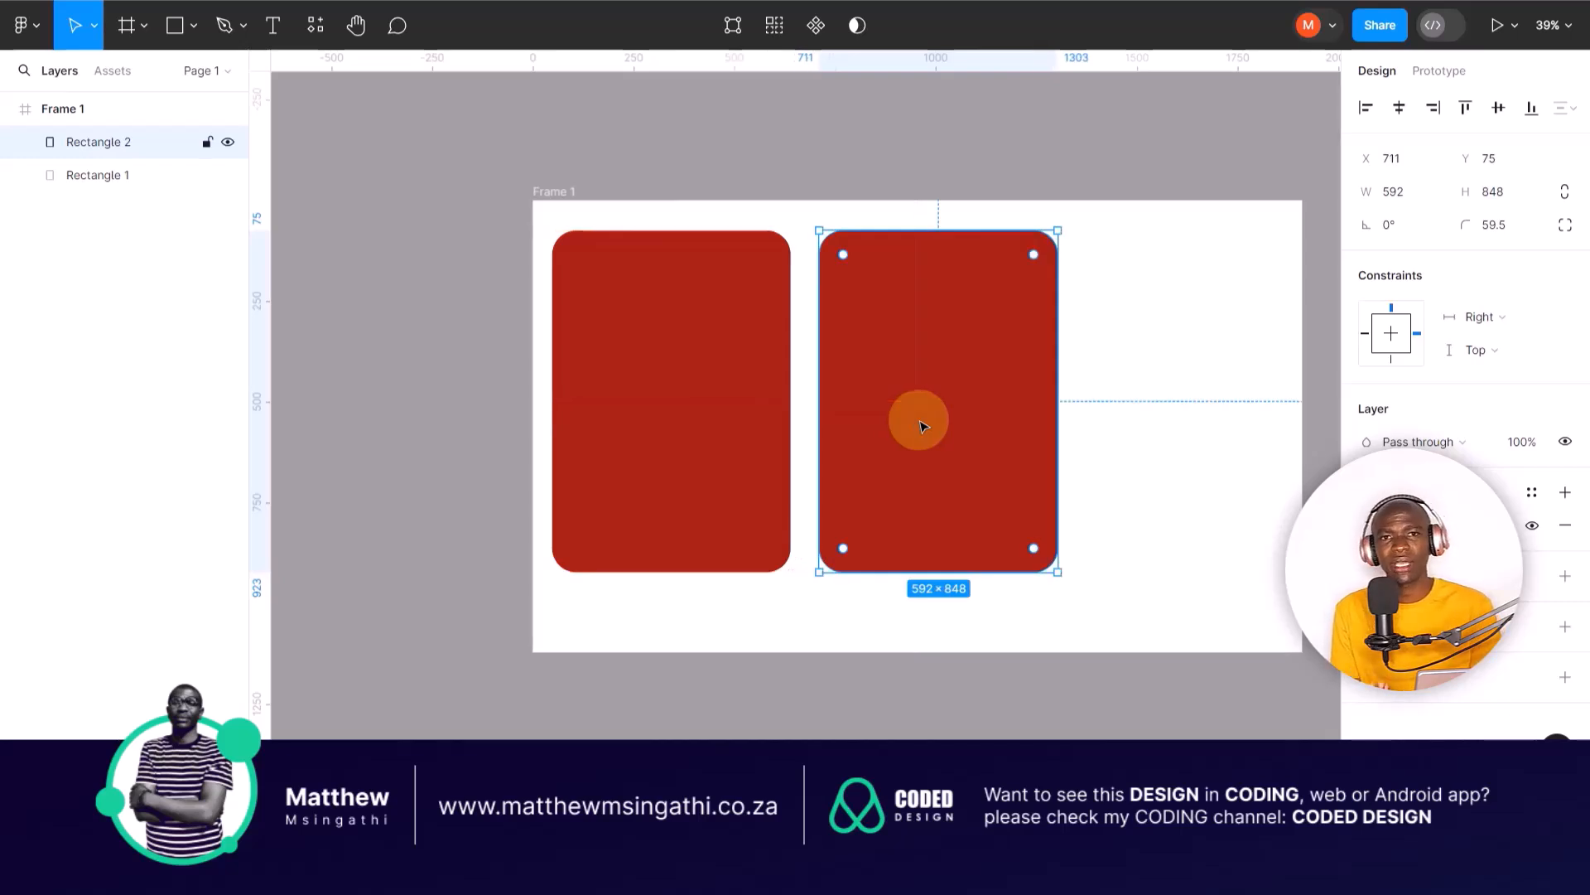
{"action": "key", "text": "Delete"}
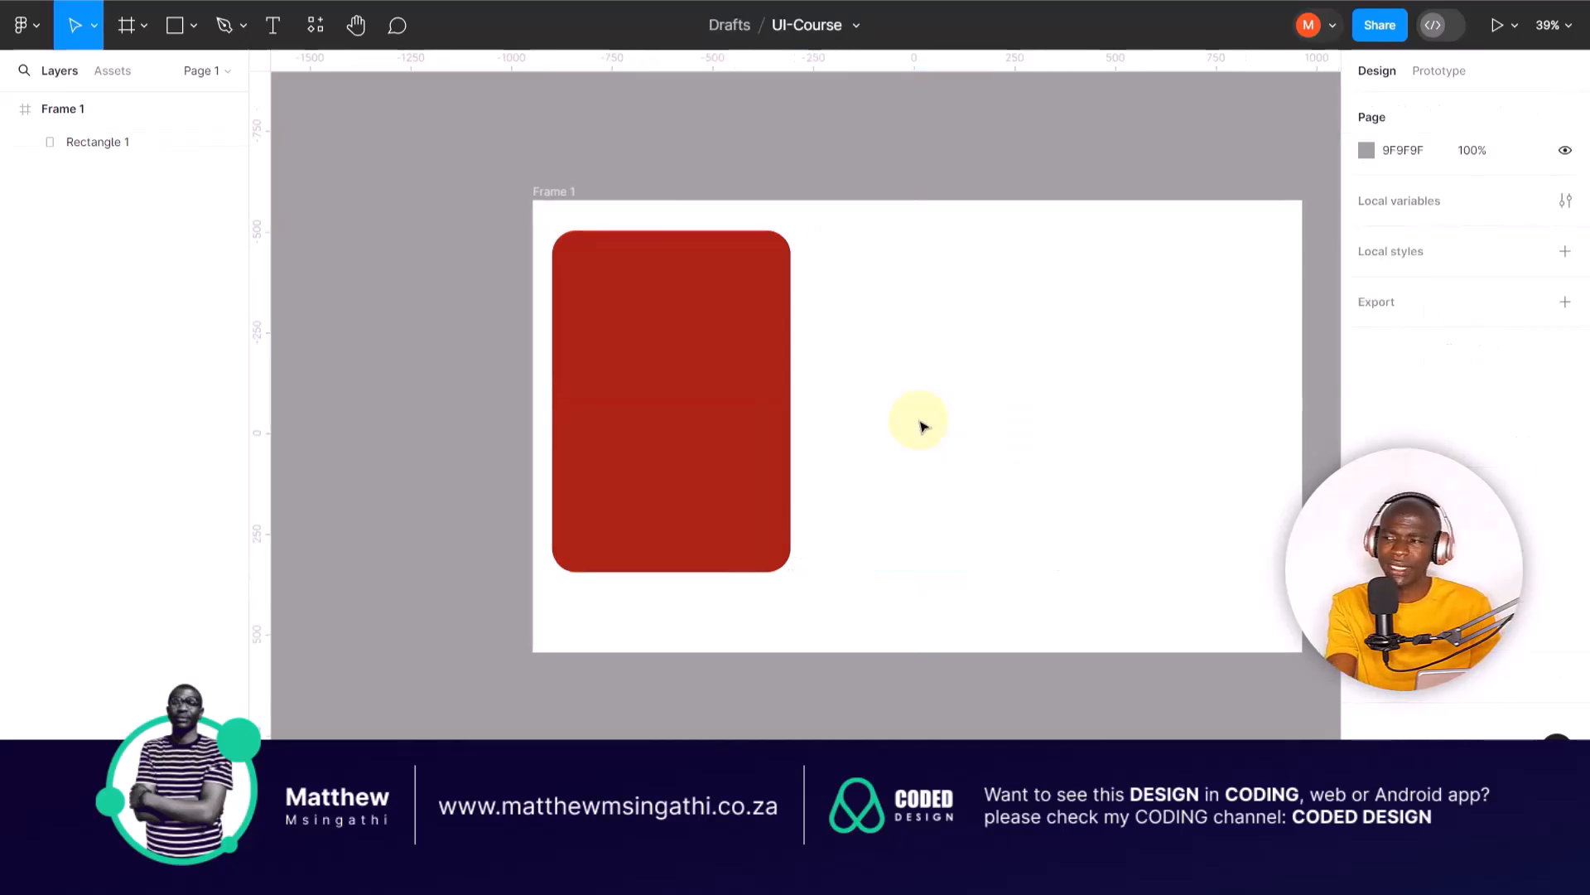
Step: Duplicate the red rectangle to about X 675, Y 75 and shorten the copy to a height of about 385
{"action": "left_click", "coordinate": [651, 373]}
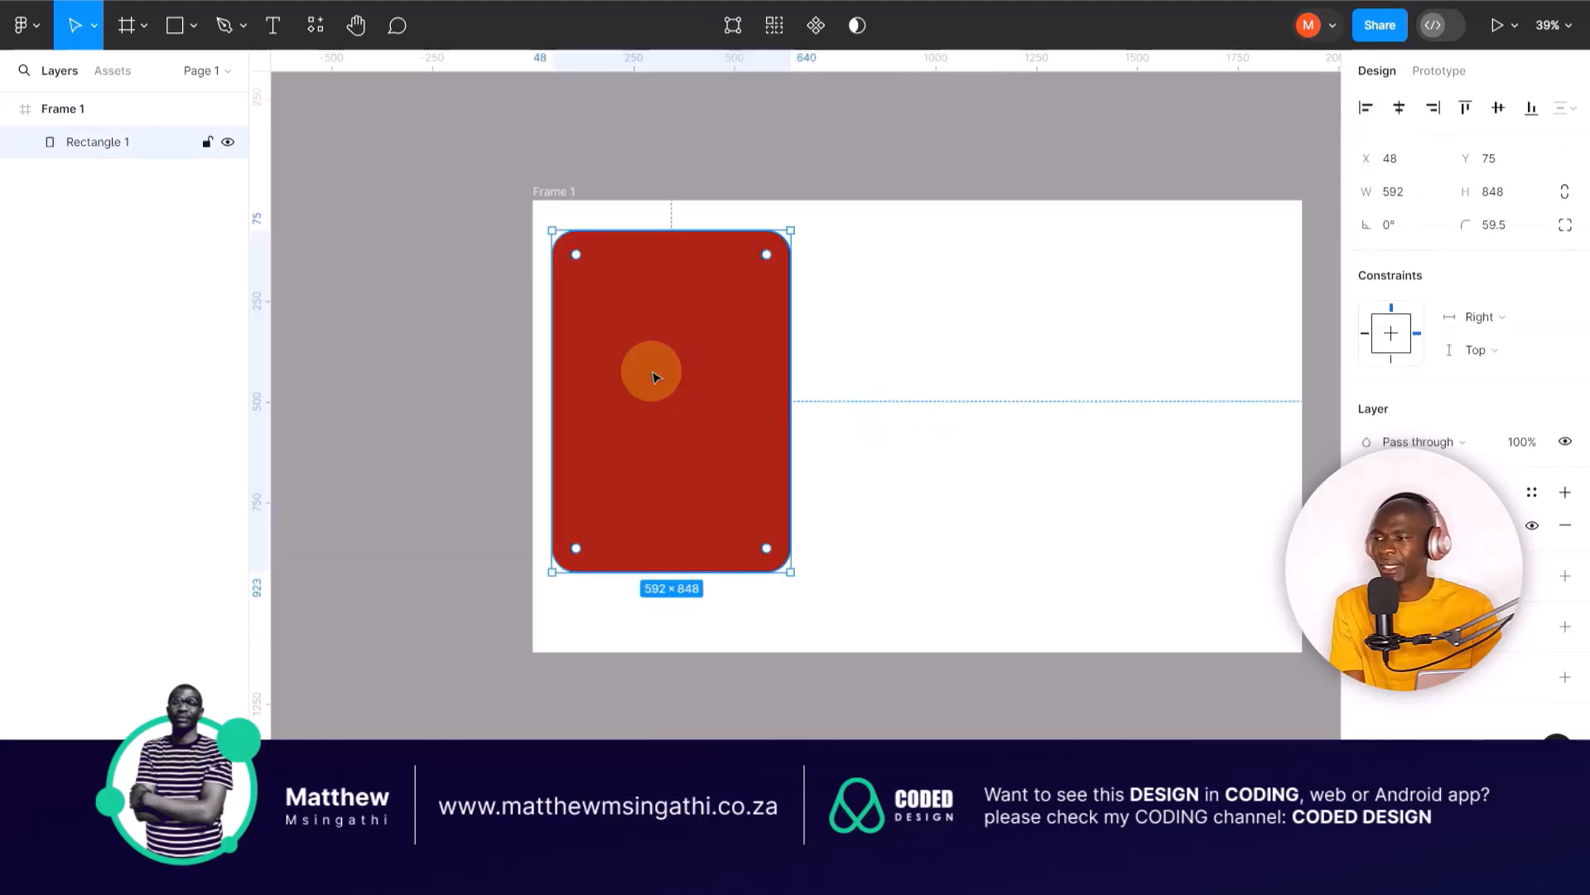
{"action": "key", "text": "ctrl+d"}
{"action": "left_click_drag", "start_coordinate": [654, 377], "coordinate": [907, 427]}
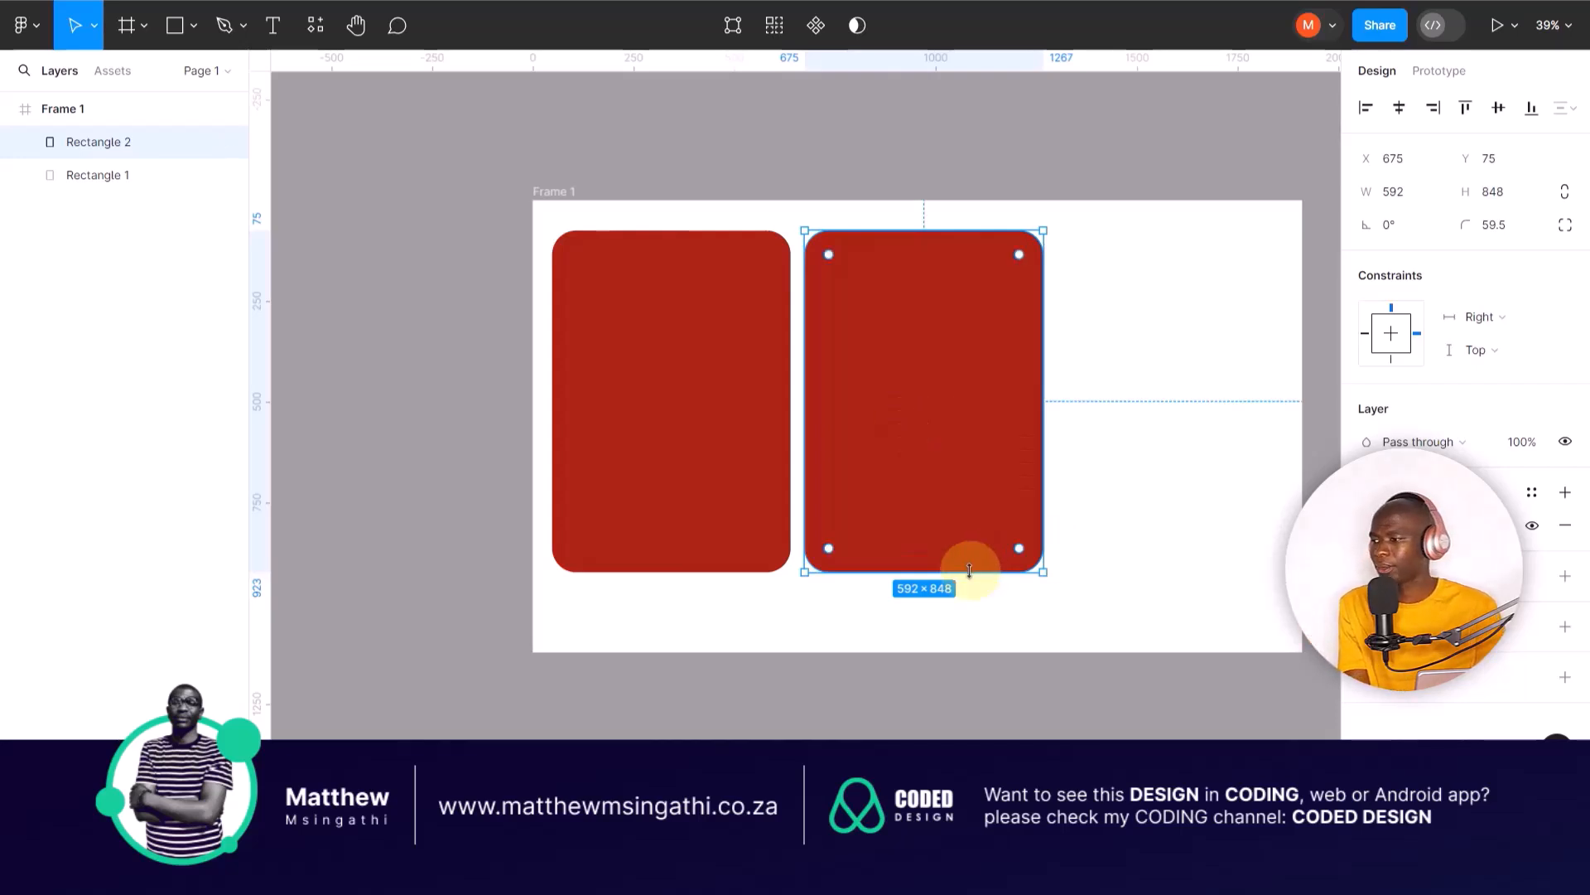
{"action": "left_click_drag", "start_coordinate": [967, 571], "coordinate": [975, 382]}
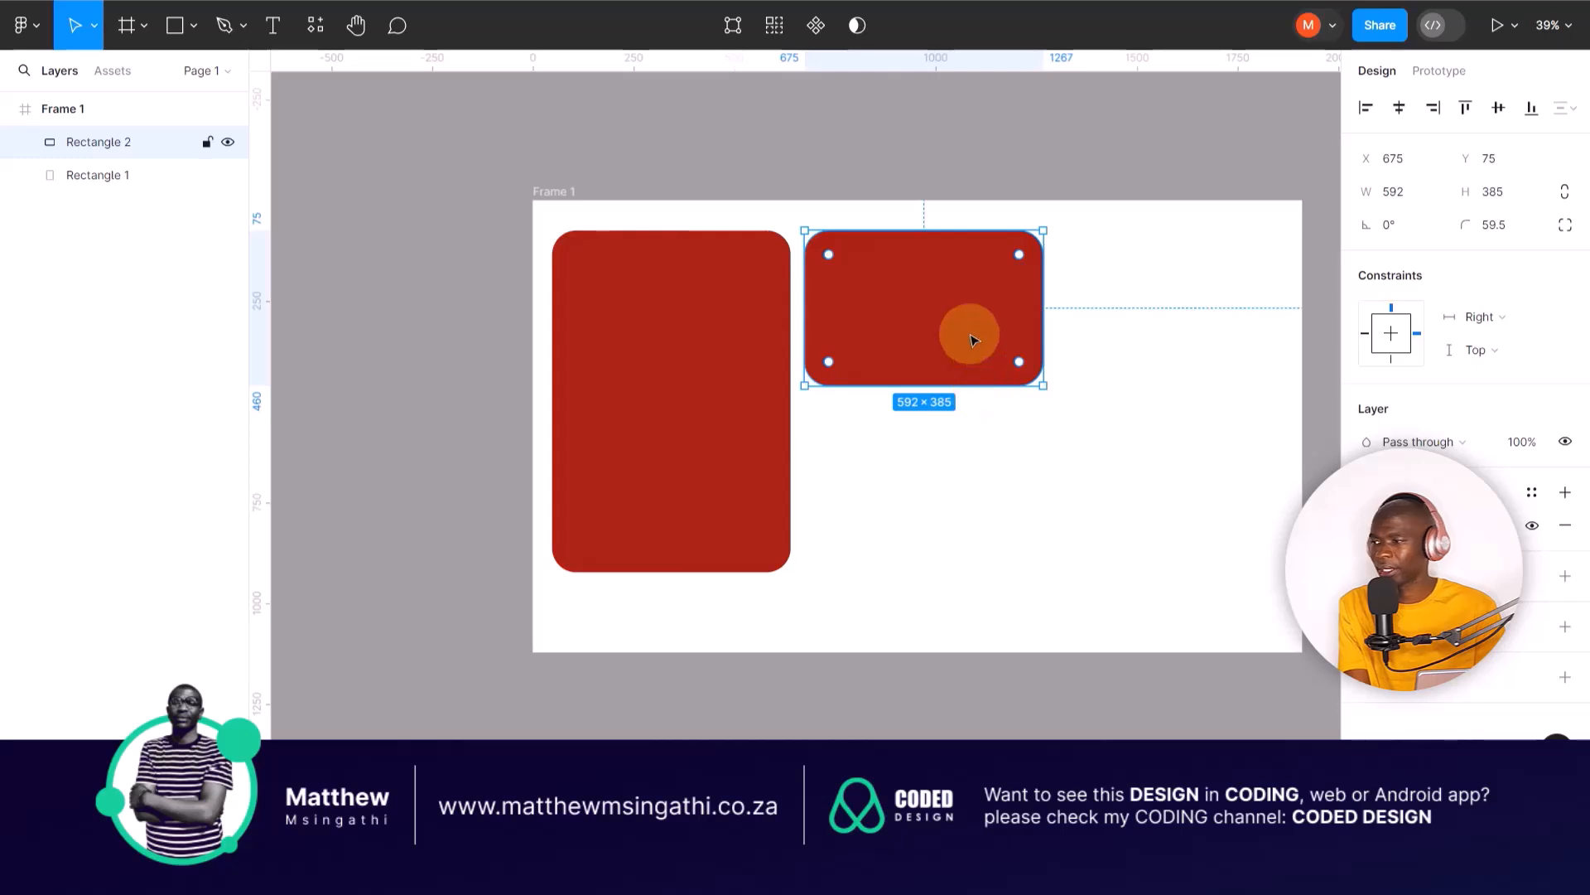
Step: Duplicate the short rectangle to about X 1302, and make the copy about 752 high with its top edge at about Y 211
{"action": "key", "text": "ctrl+d"}
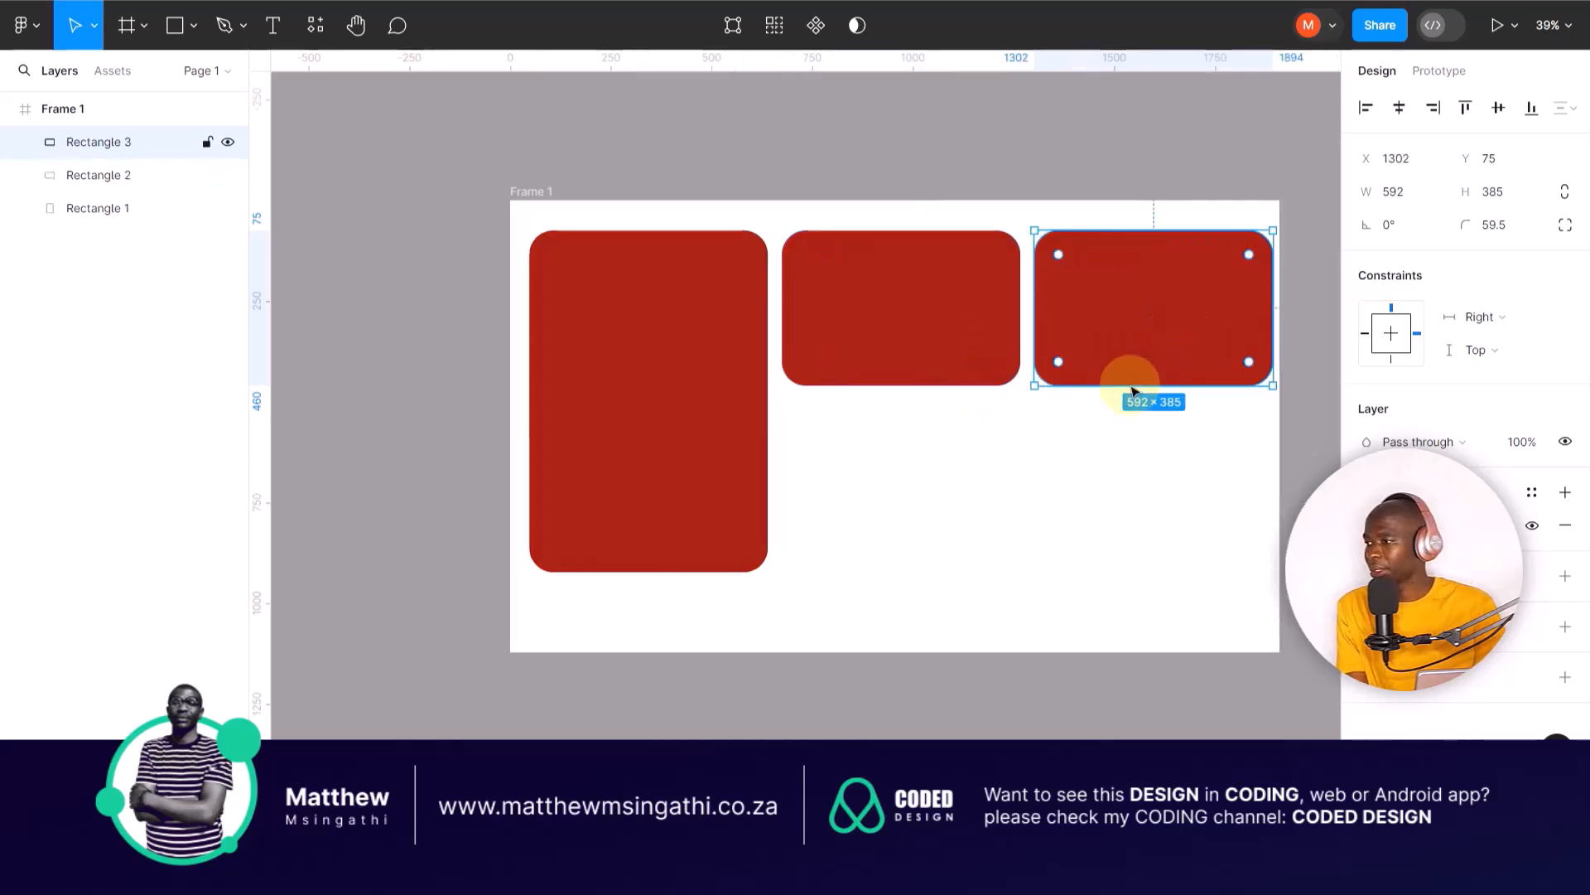
{"action": "left_click_drag", "start_coordinate": [1102, 386], "coordinate": [1067, 533]}
{"action": "left_click_drag", "start_coordinate": [1079, 446], "coordinate": [1076, 502]}
Step: Duplicate the short middle rectangle and place a smaller copy across the frame's left edge, about halfway down
{"action": "left_click", "coordinate": [966, 365]}
{"action": "key", "text": "ctrl+d"}
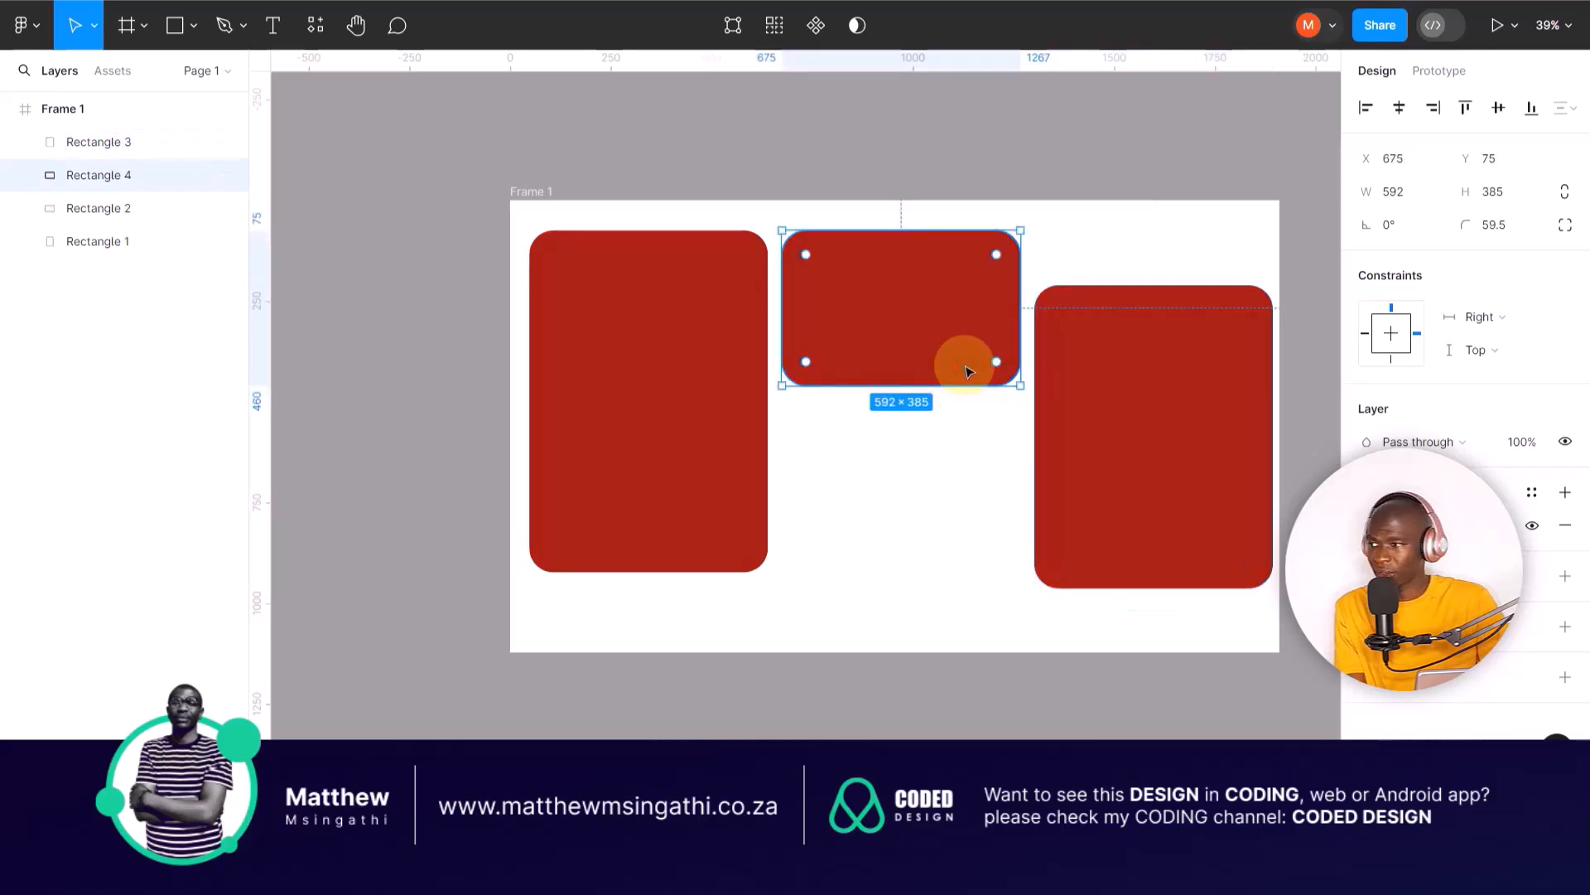
{"action": "left_click_drag", "start_coordinate": [1020, 231], "coordinate": [700, 390]}
Step: Move the short rectangle up and right over the frame's top edge, and the tall left rectangle to about X 239, Y 211
{"action": "left_click", "coordinate": [966, 319]}
{"action": "left_click_drag", "start_coordinate": [965, 320], "coordinate": [1024, 283]}
{"action": "double_click", "coordinate": [1024, 283]}
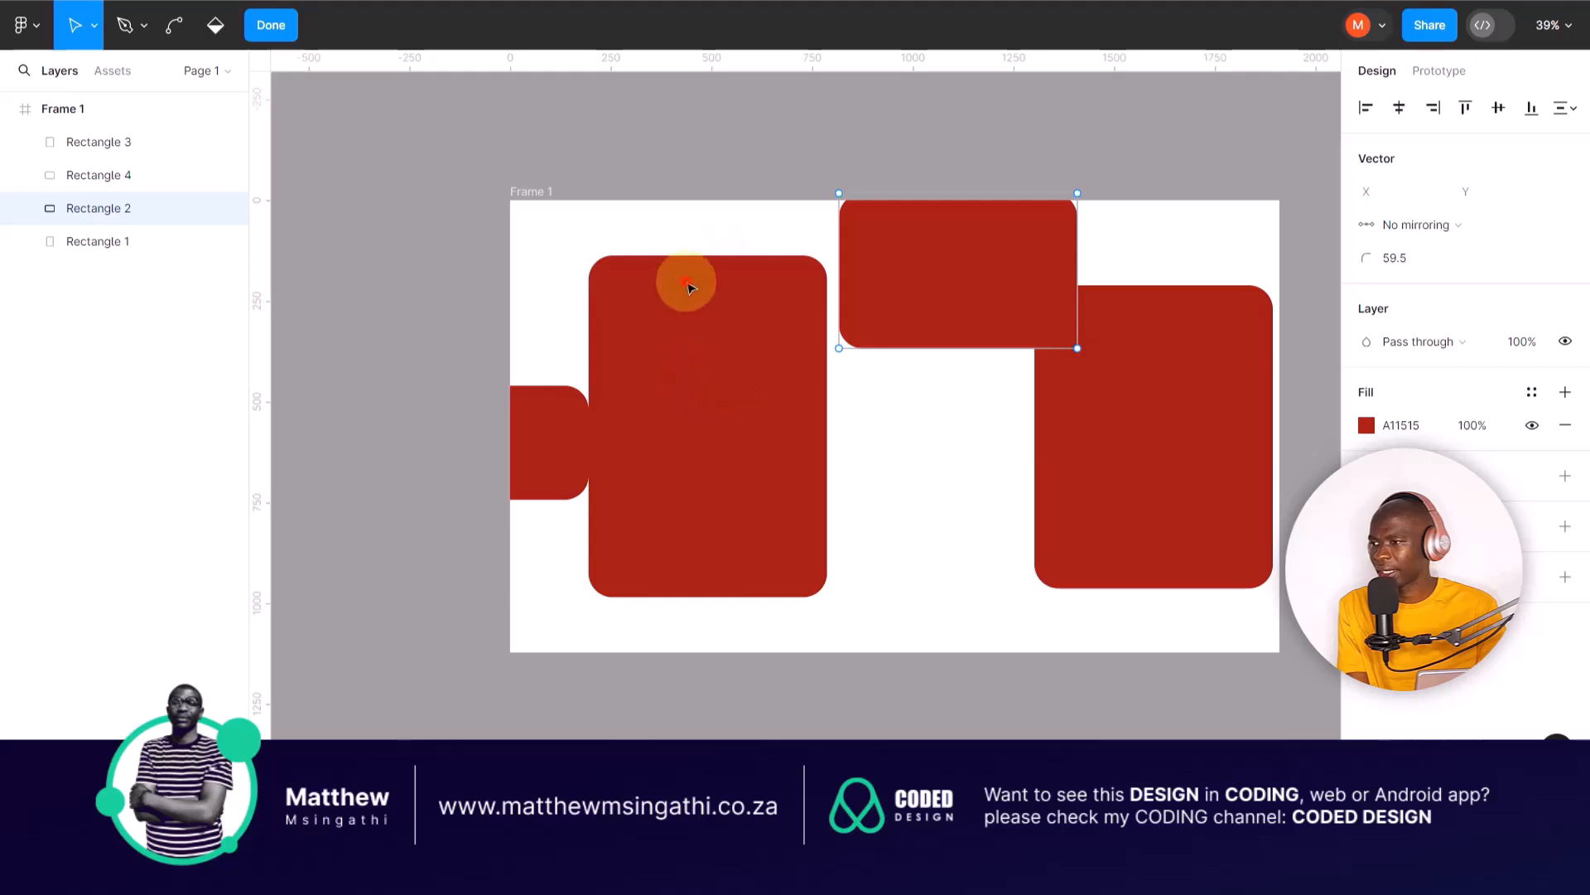
{"action": "left_click_drag", "start_coordinate": [668, 278], "coordinate": [688, 316]}
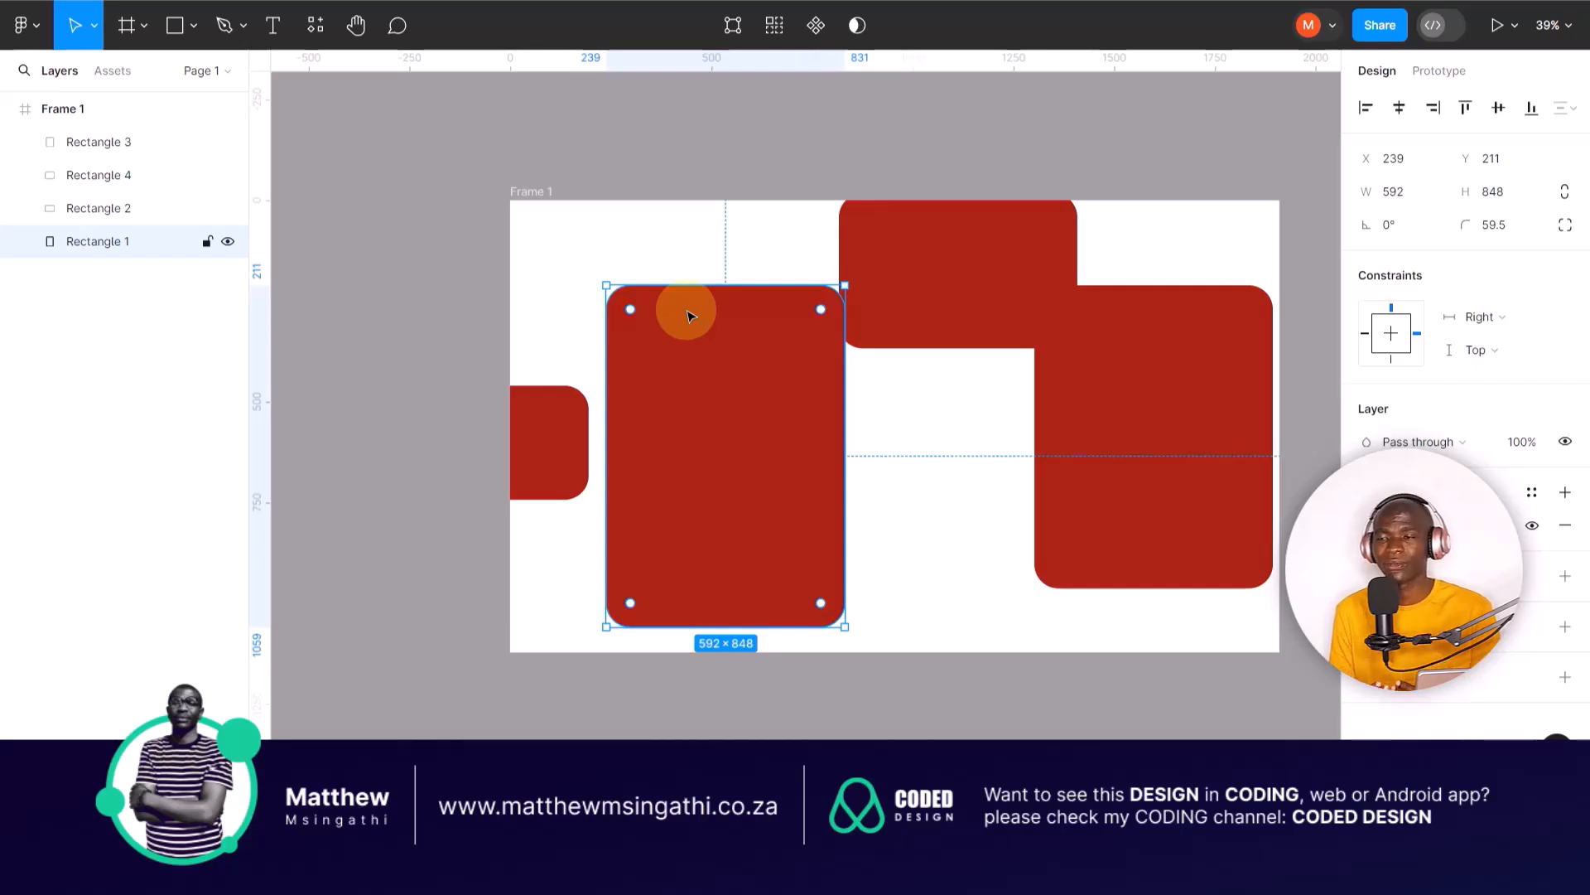
Step: Flatten the frame and its rectangles into a single vector shape, and undo the flattening
{"action": "key", "text": "Escape"}
{"action": "right_click", "coordinate": [596, 428]}
{"action": "left_click", "coordinate": [600, 424]}
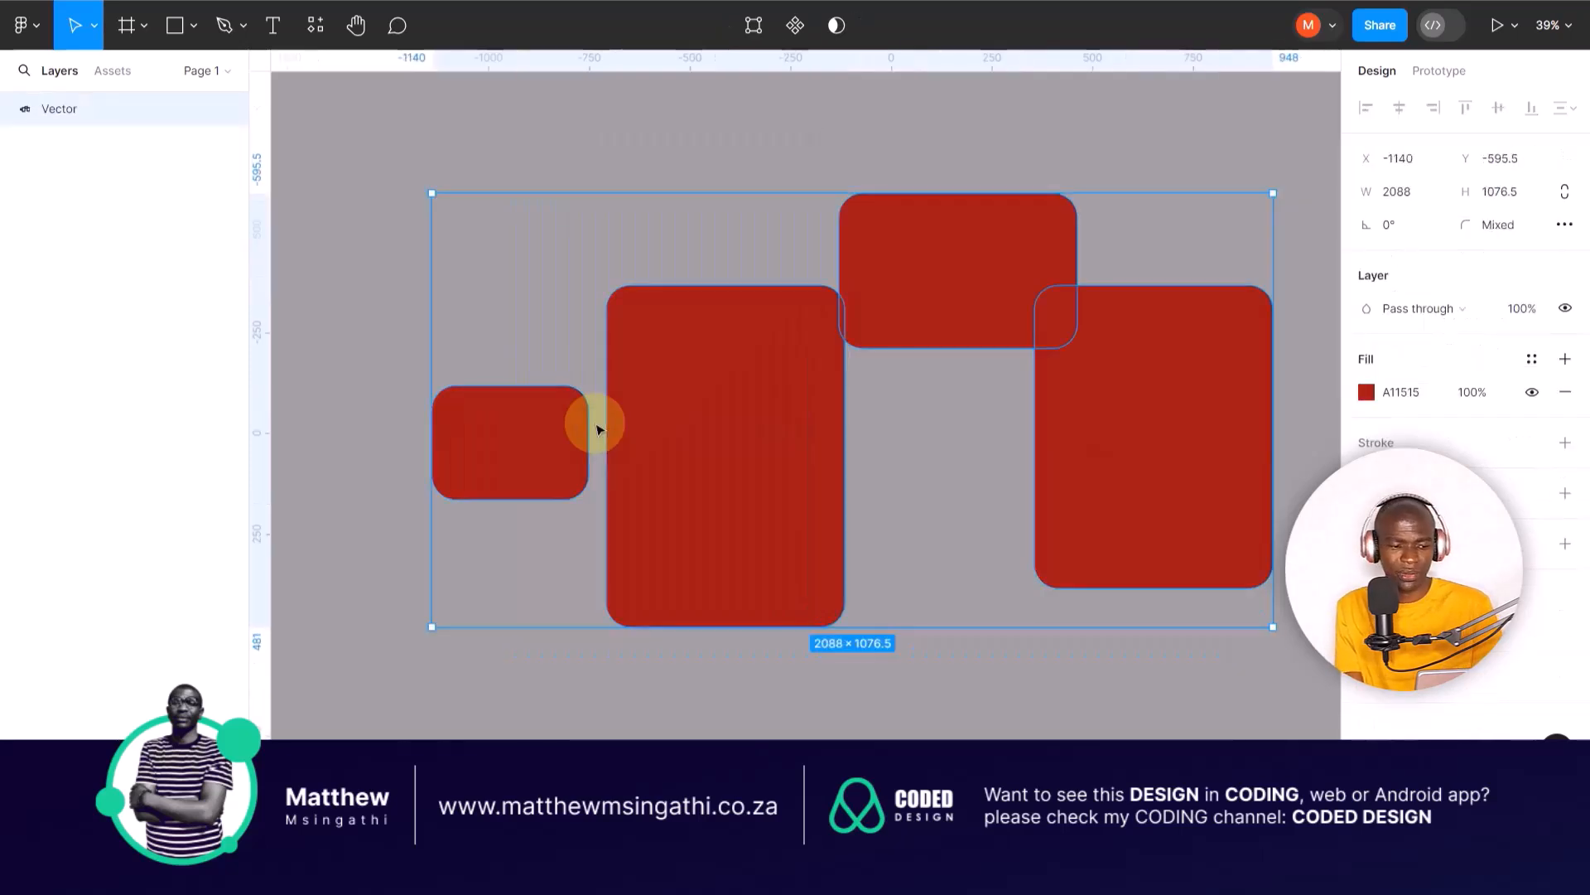
{"action": "key", "text": "ctrl+z"}
{"action": "key", "text": "Escape"}
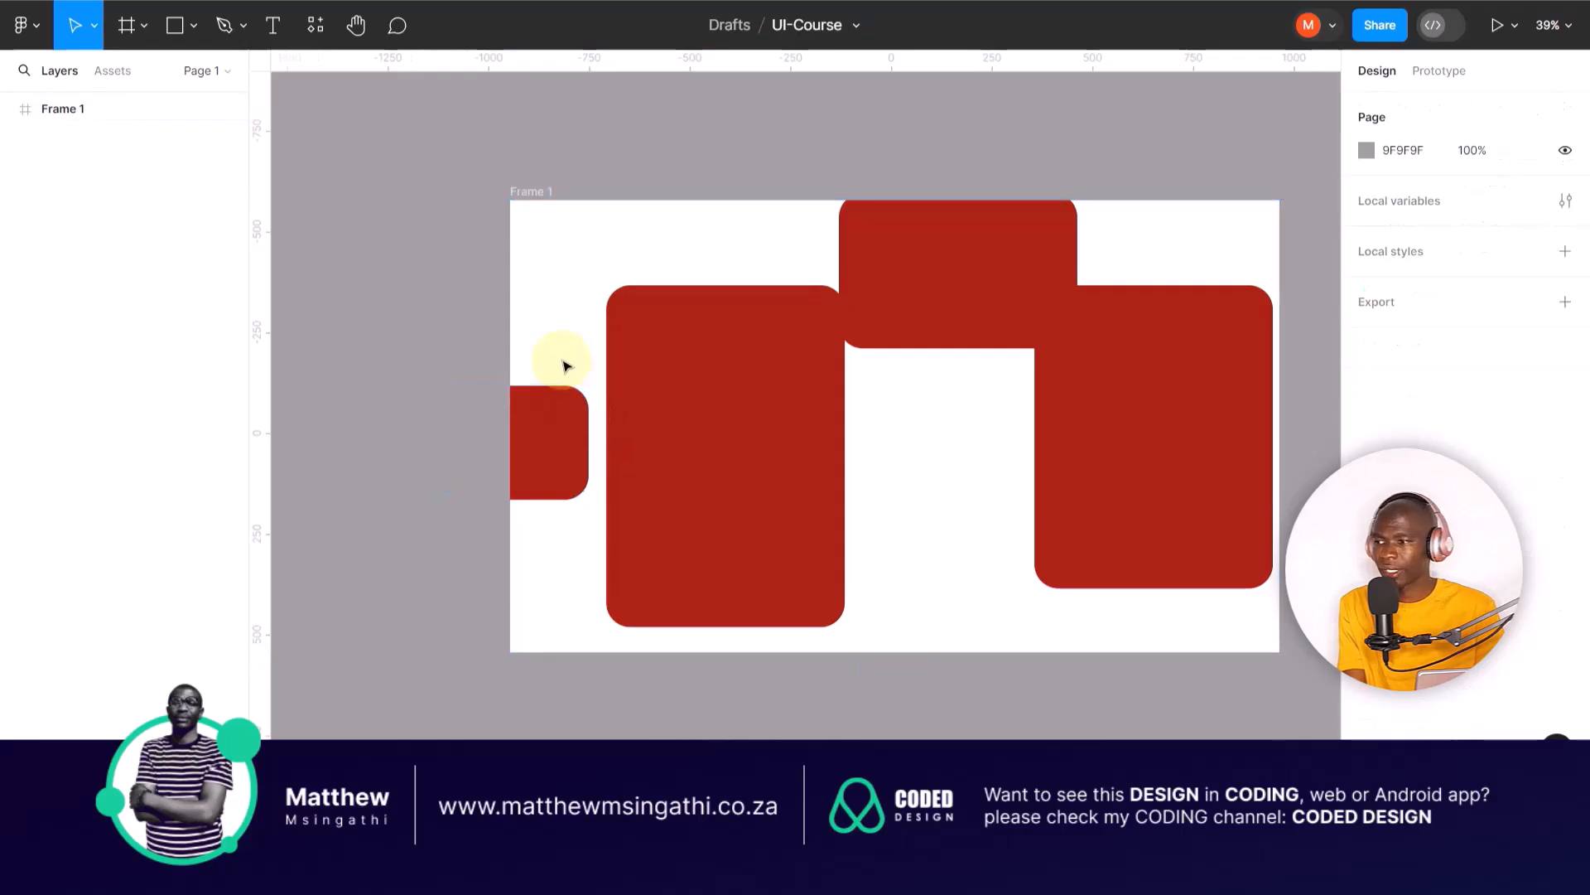
Step: Move the four rectangles so their top edges line up at about Y 115, with the rightmost one at about X 1335
{"action": "left_click_drag", "start_coordinate": [540, 423], "coordinate": [558, 302]}
{"action": "left_click_drag", "start_coordinate": [667, 370], "coordinate": [675, 333]}
{"action": "left_click_drag", "start_coordinate": [934, 256], "coordinate": [936, 311]}
{"action": "left_click_drag", "start_coordinate": [1132, 359], "coordinate": [1143, 320]}
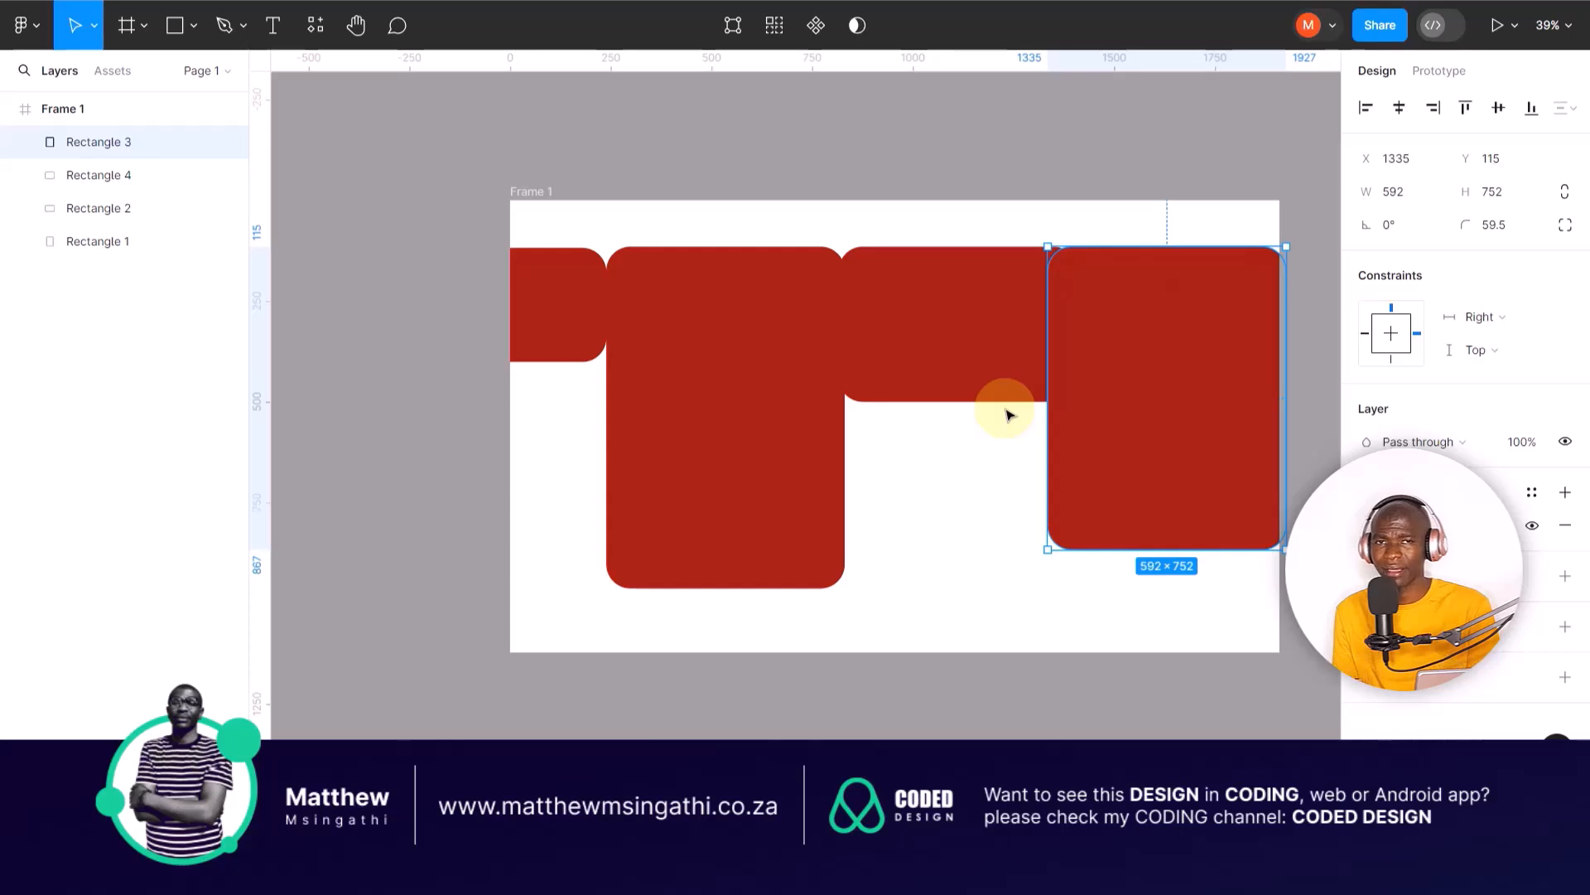
{"action": "scroll", "coordinate": [1009, 414], "scroll_direction": "up", "scroll_amount": 3}
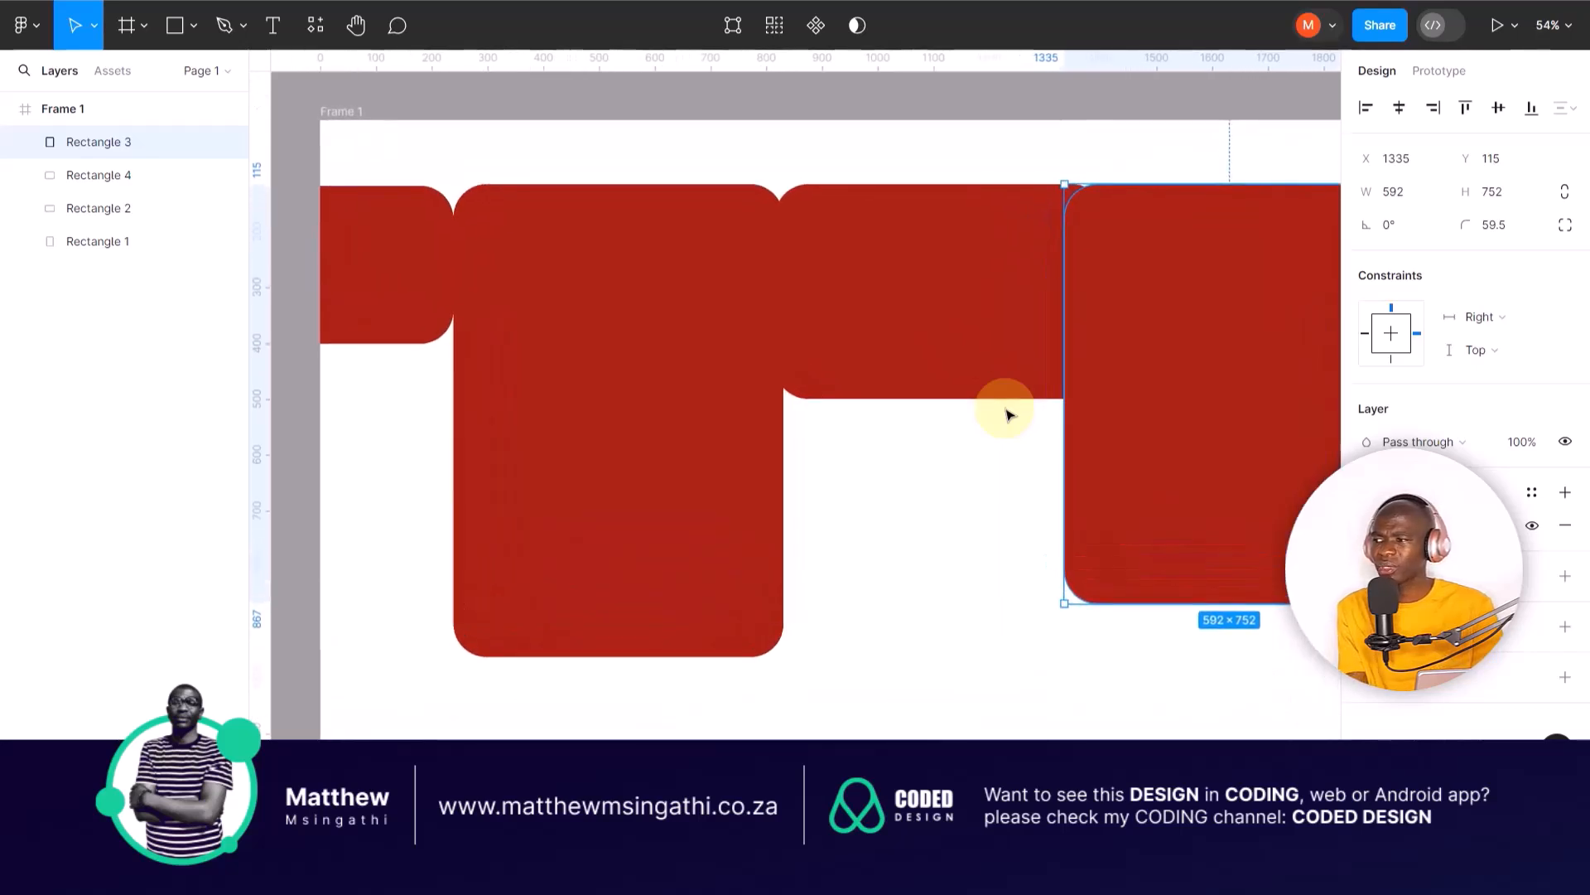